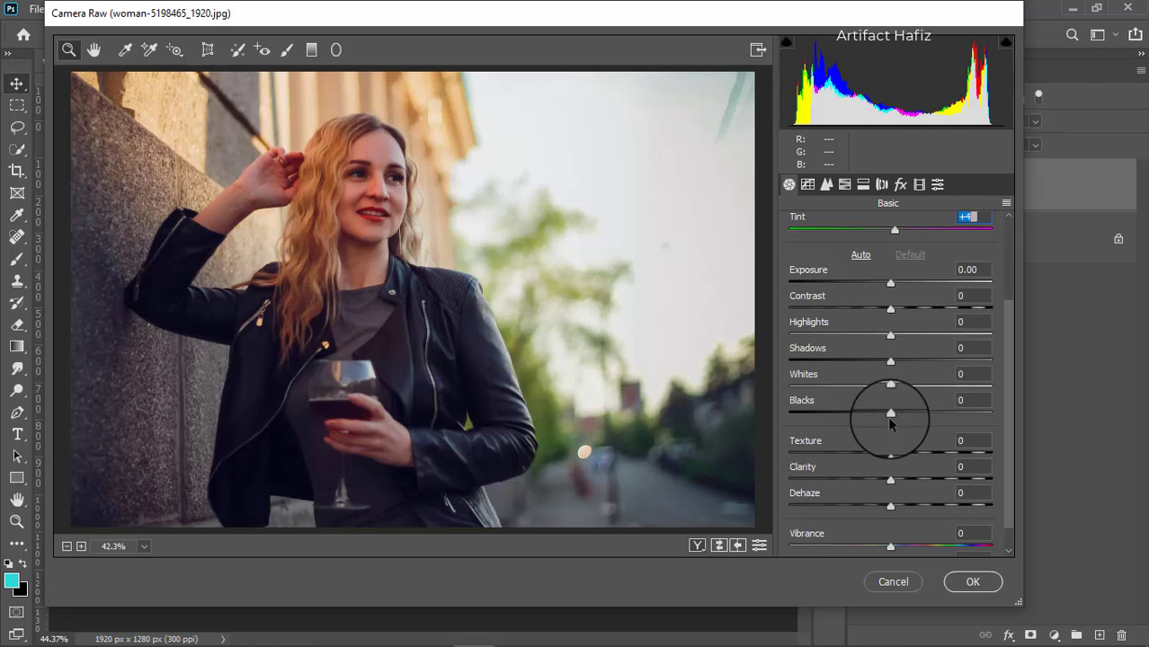
Adjust the basic tones to Highlights -100, Shadows +47, Whites +48 and Blacks -16, and set Clarity to +5.
left_click_drag(890, 414, 943, 387)
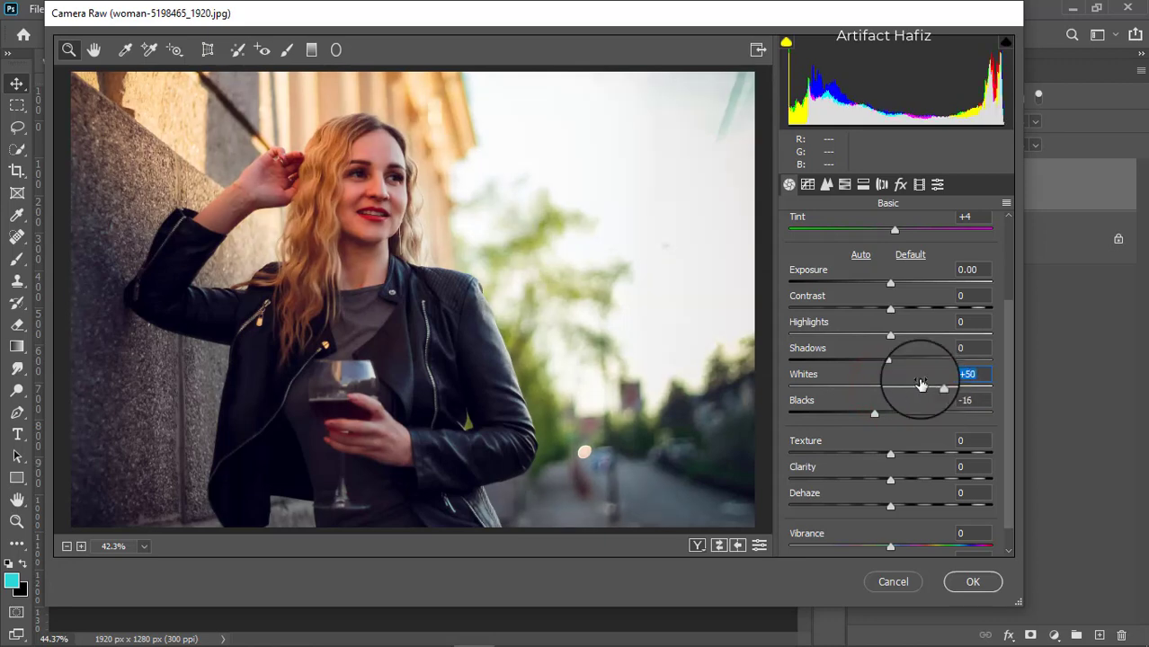
left_click_drag(889, 361, 916, 388)
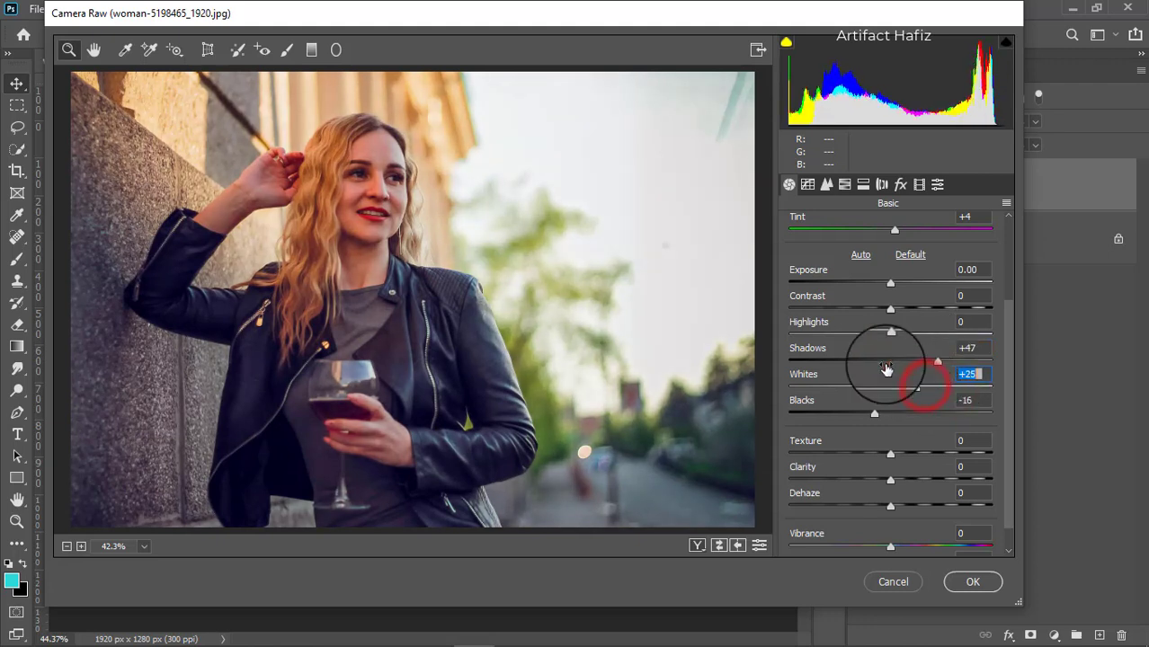
left_click_drag(890, 332, 757, 362)
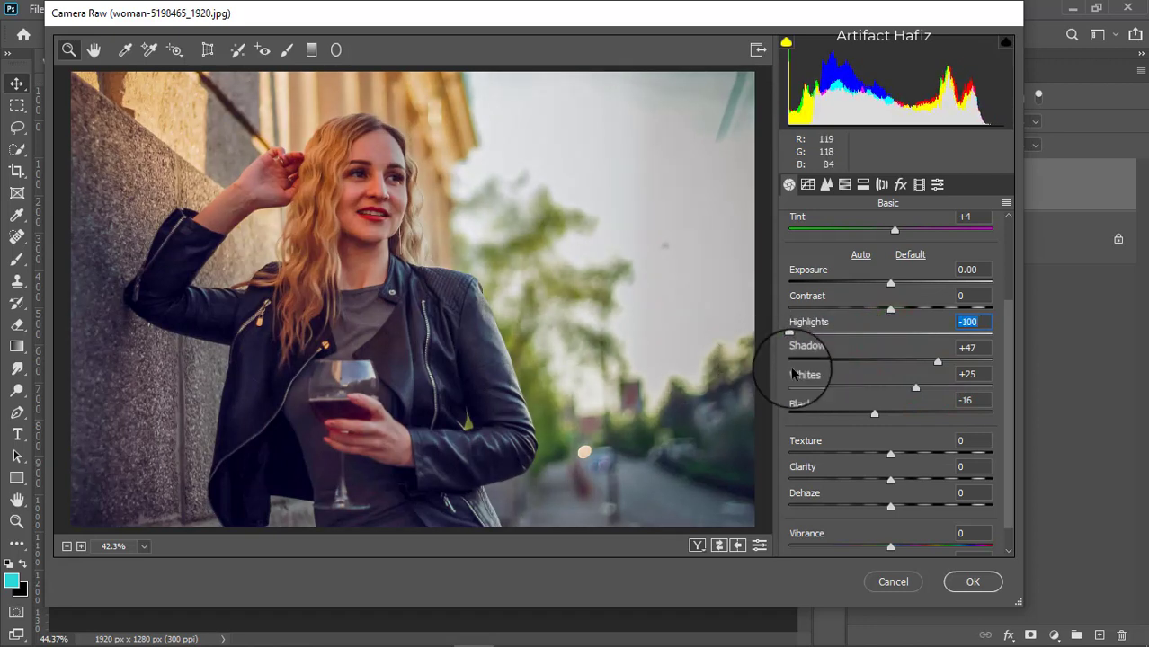
left_click(913, 388)
left_click_drag(930, 389, 938, 387)
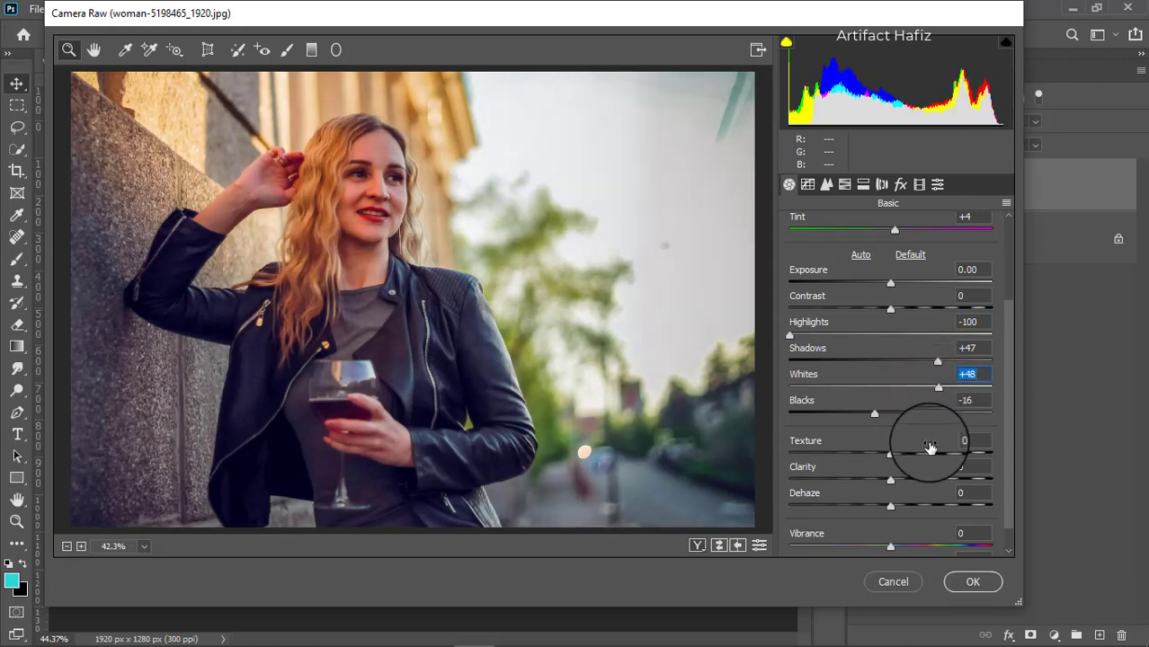
scroll(930, 447, "down", 1)
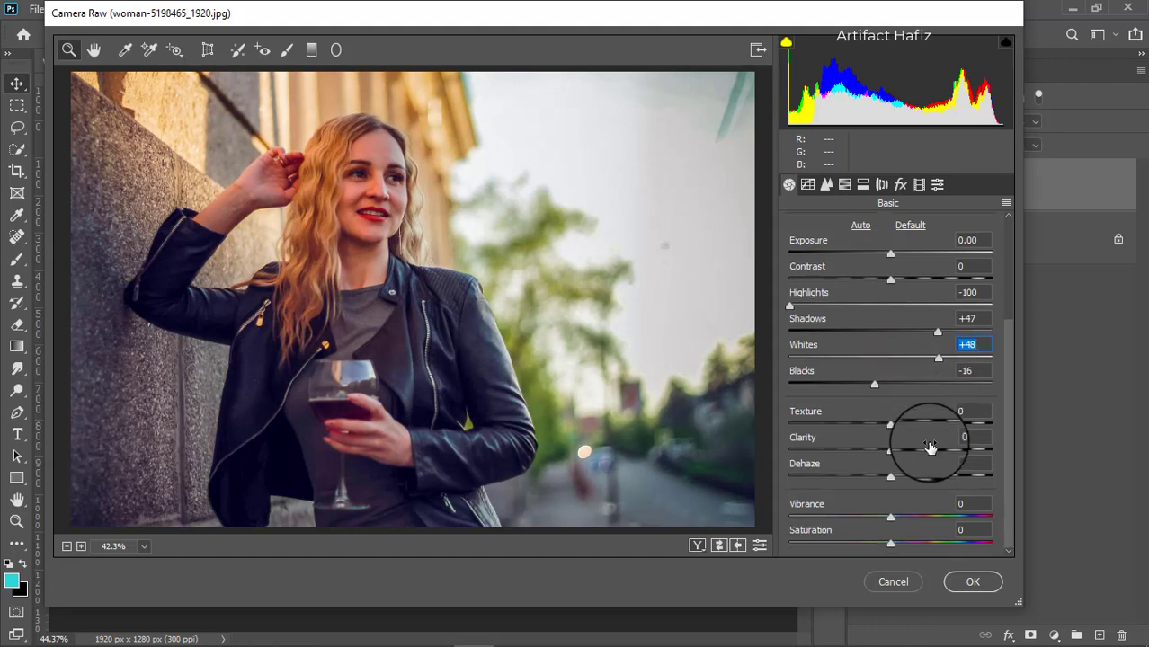
left_click_drag(890, 449, 893, 452)
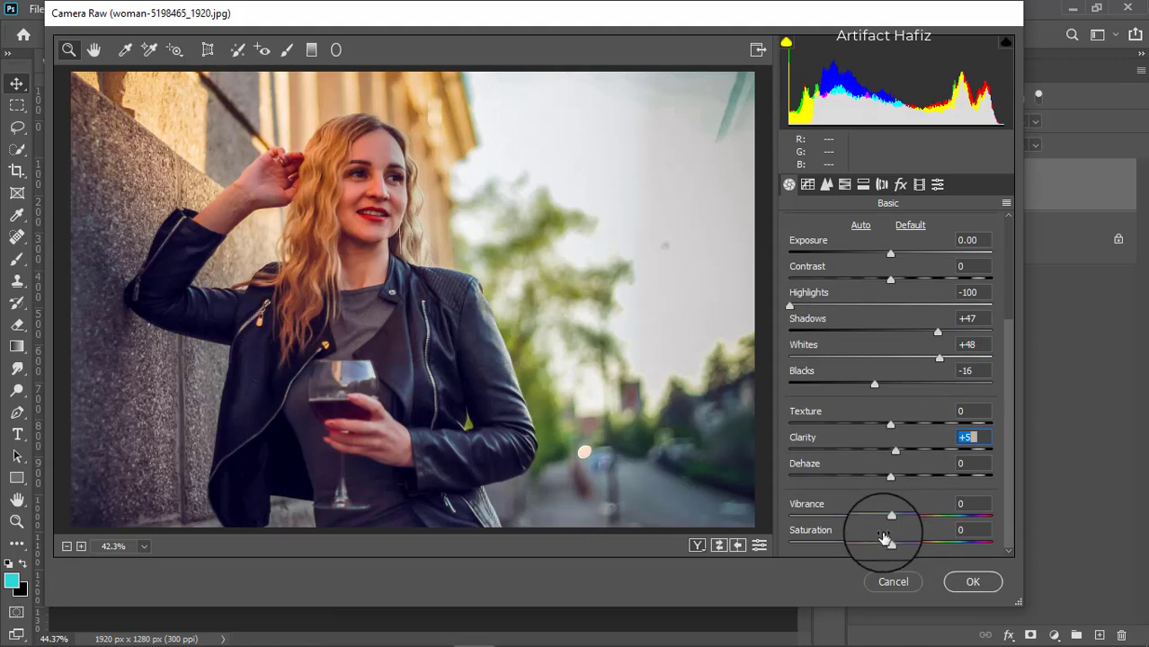
Set the HSL saturation to Reds -26, Oranges -26, Yellows -100, Greens -100, Aquas -62, Blues -48, Purples +5 and Magentas +10.
left_click(845, 184)
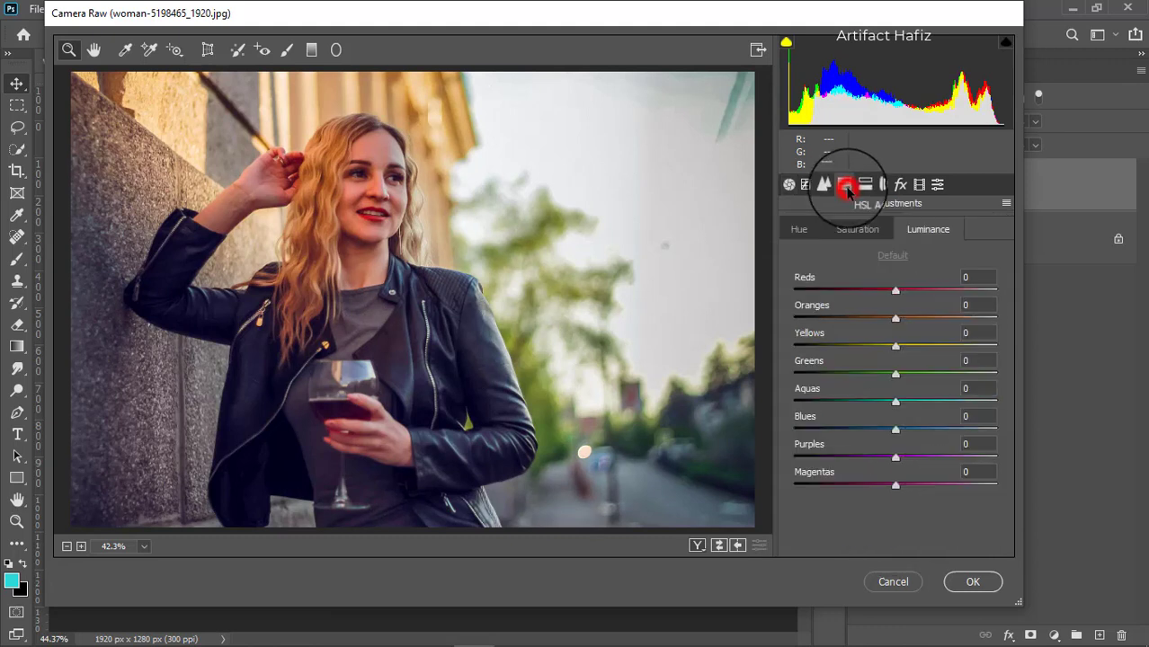
left_click(847, 231)
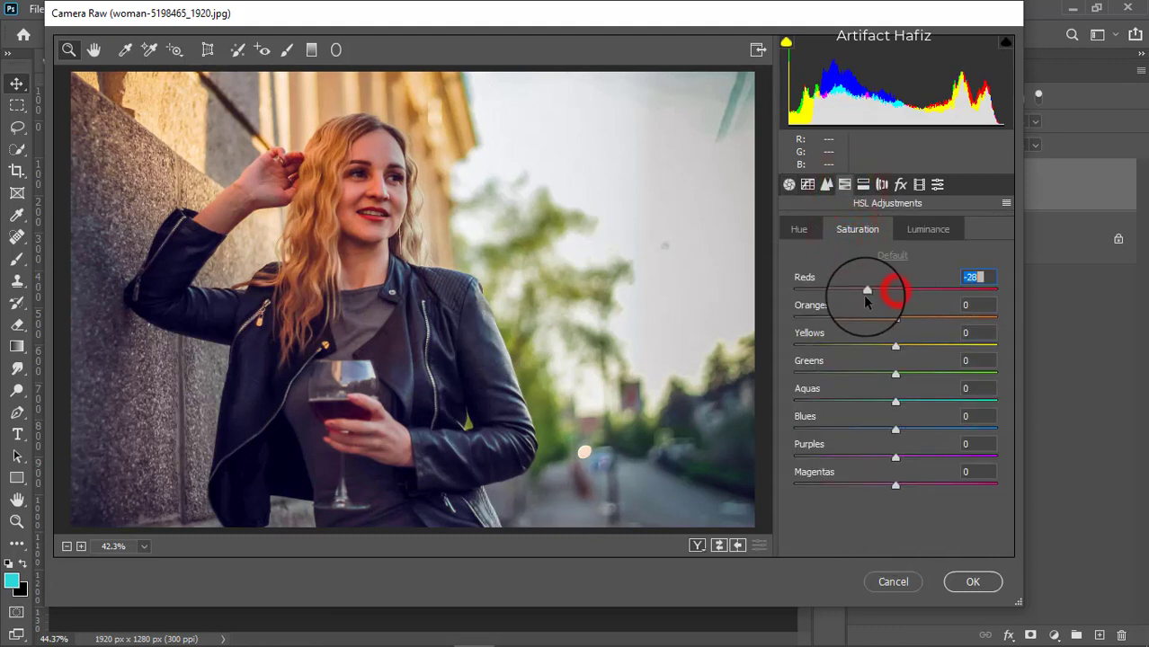
left_click_drag(862, 294, 869, 324)
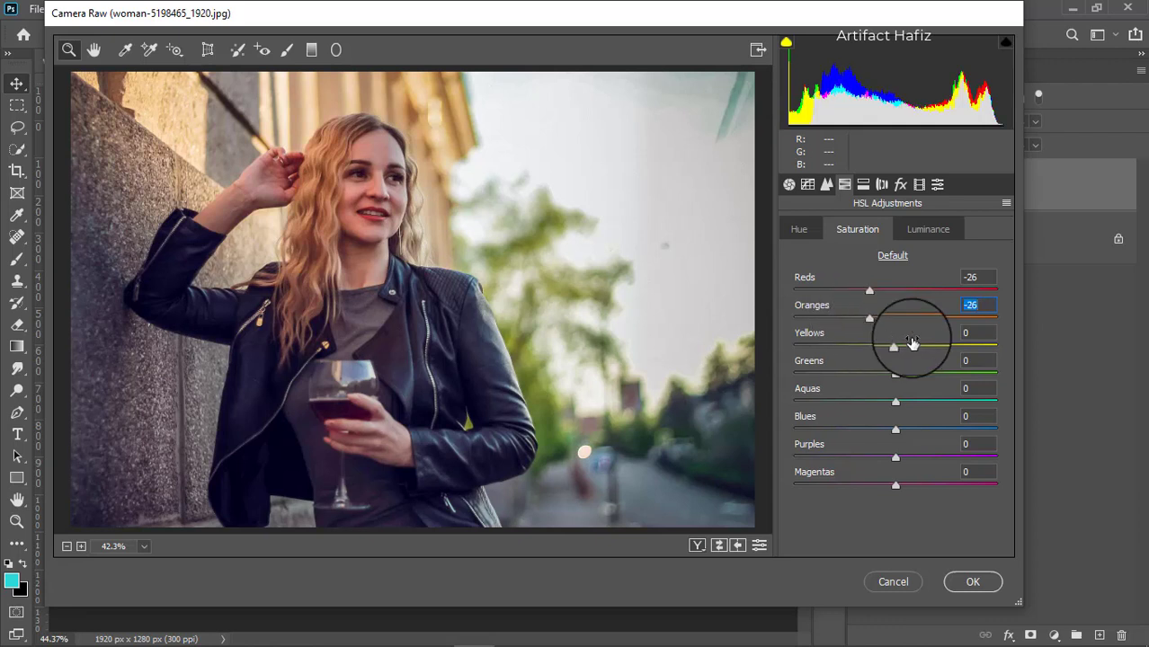
left_click_drag(896, 347, 784, 349)
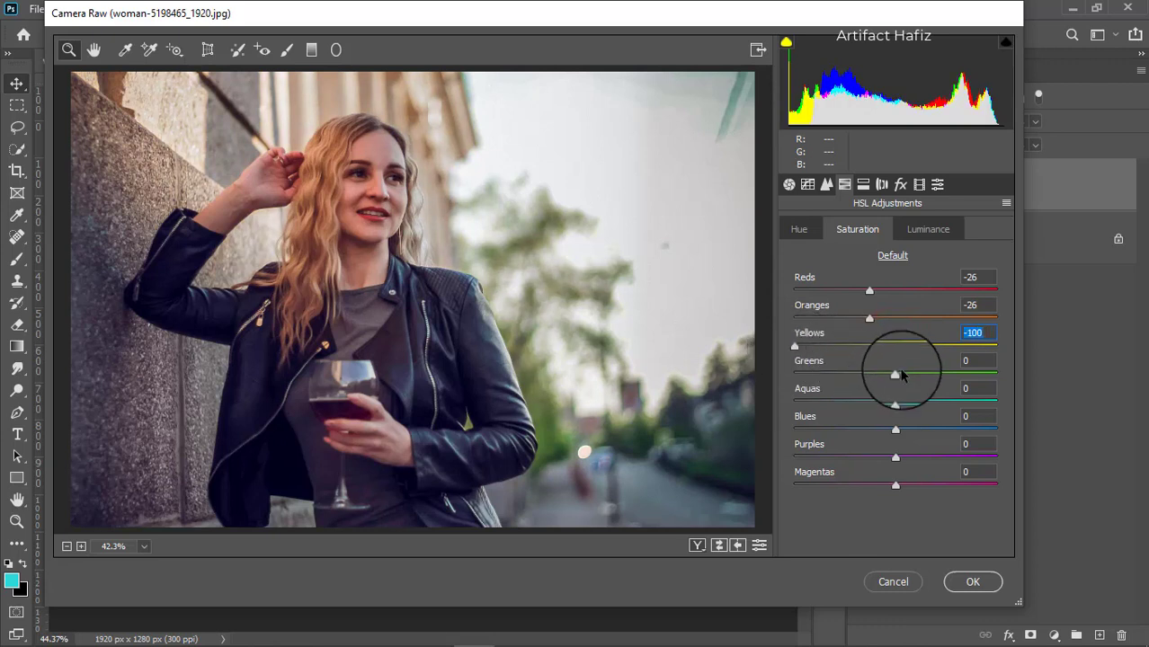
left_click_drag(896, 374, 727, 382)
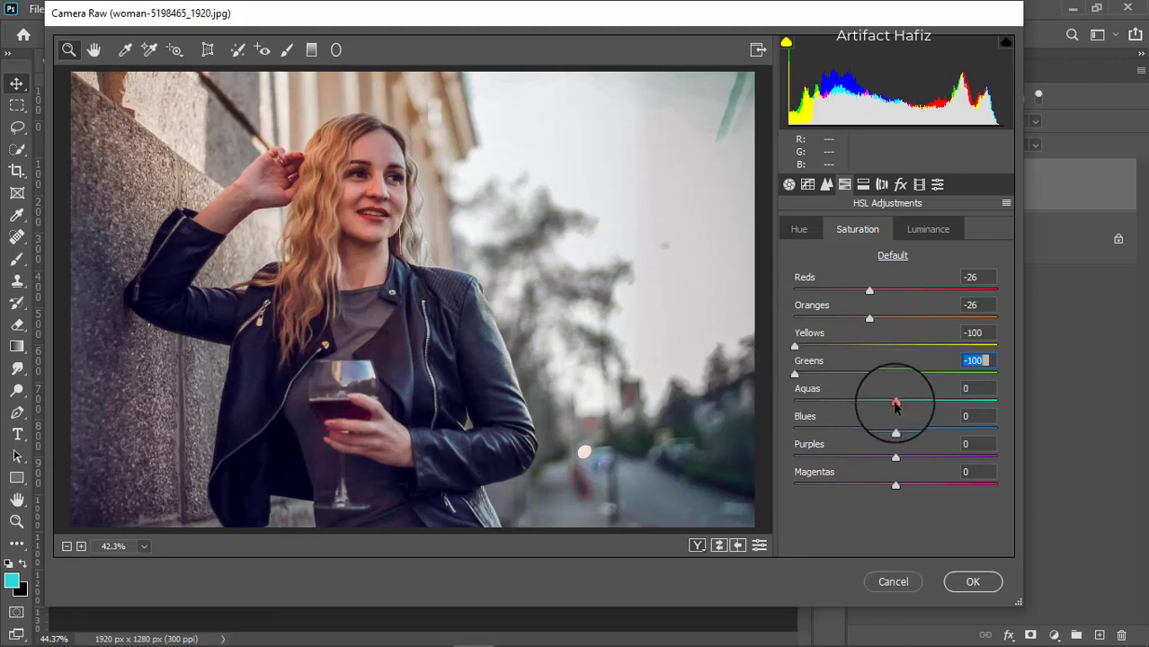
left_click_drag(896, 402, 832, 403)
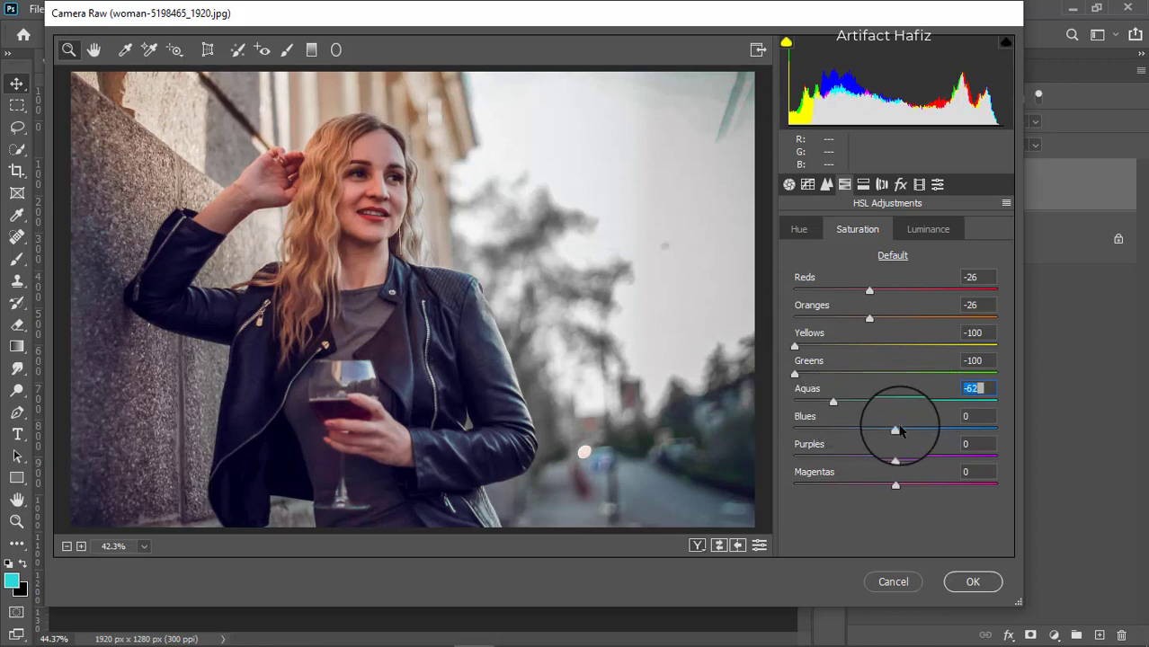
left_click_drag(896, 429, 904, 482)
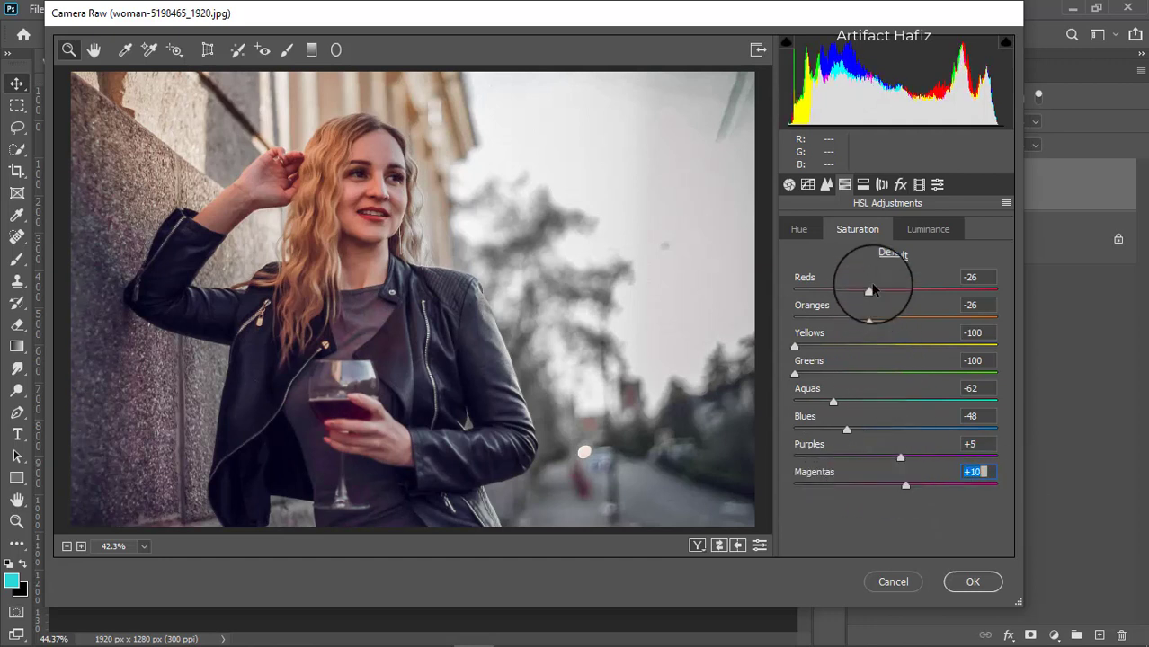
Set the HSL luminance to Reds +8, Oranges +36, Yellows -2, Greens -57, Aquas -37, Blues -23 and Purples -20.
left_click(921, 227)
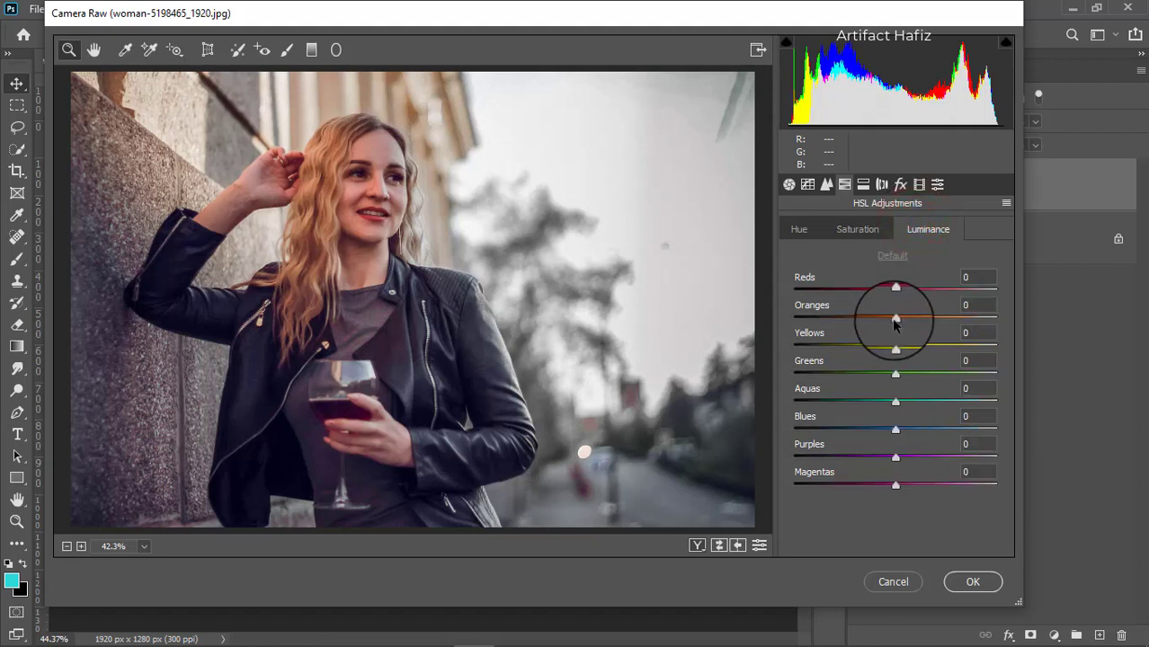
left_click_drag(895, 320, 915, 293)
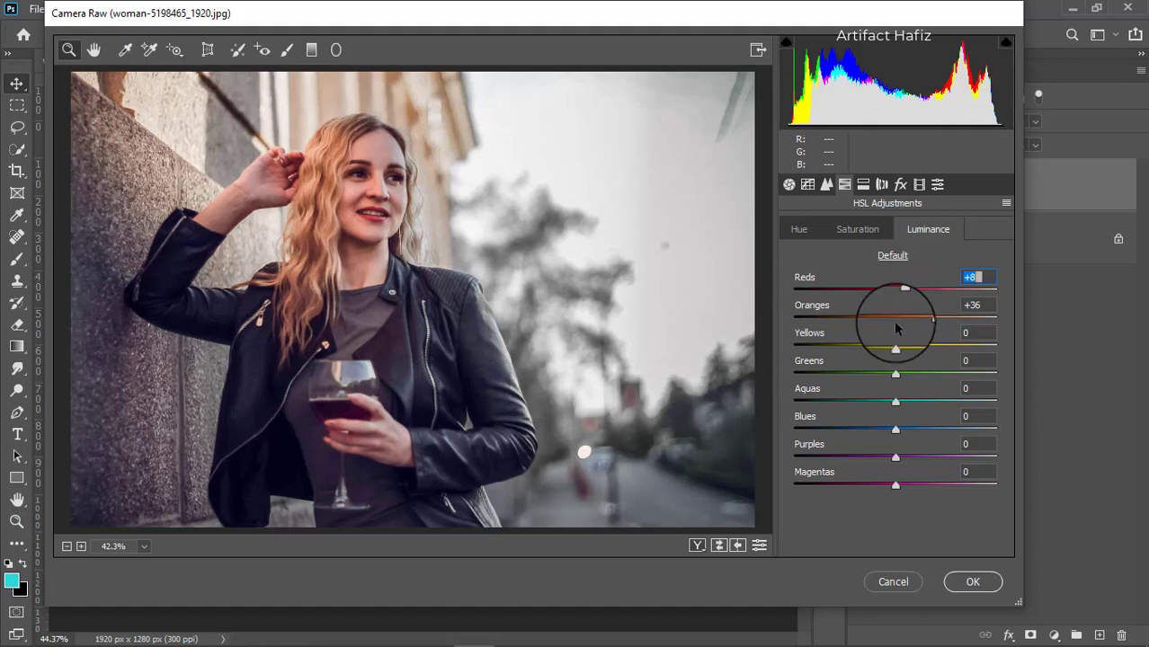
left_click_drag(895, 344, 838, 380)
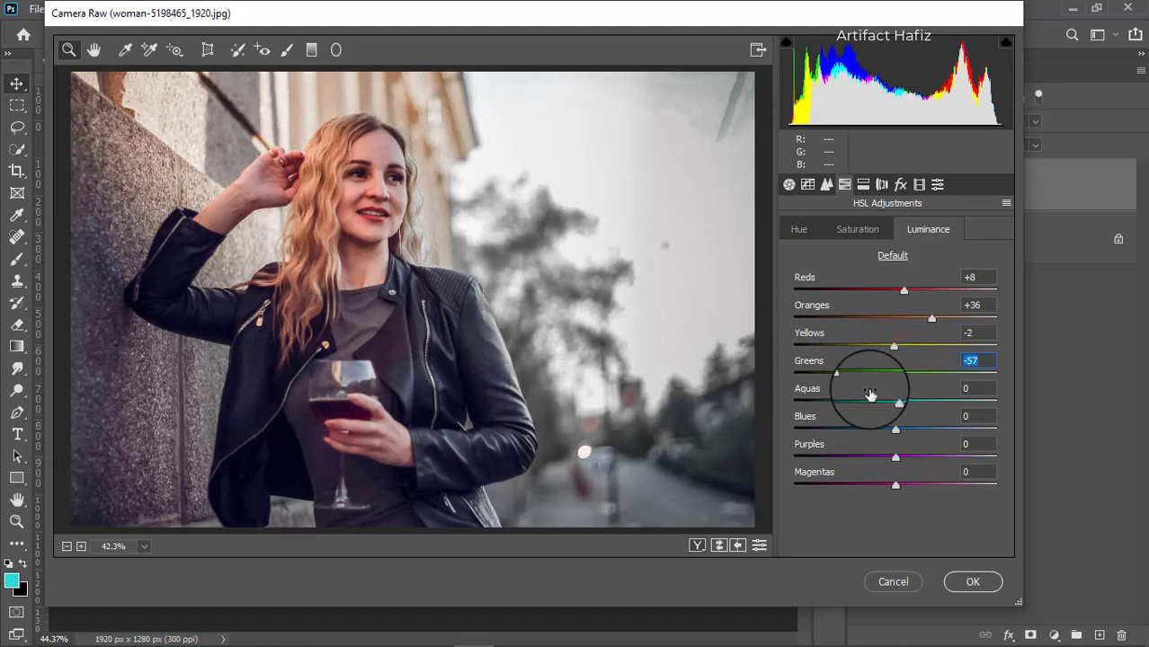
left_click_drag(895, 406, 877, 462)
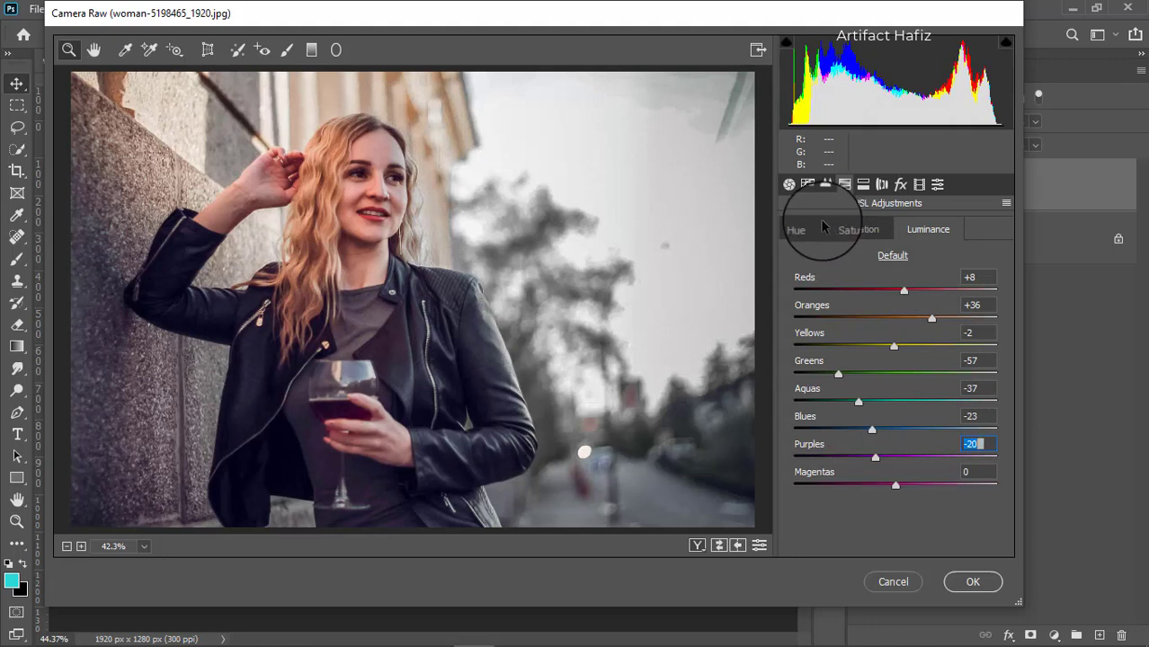
Shift the HSL hue of Oranges to +13, Yellows to +14 and Greens to +50.
left_click(798, 229)
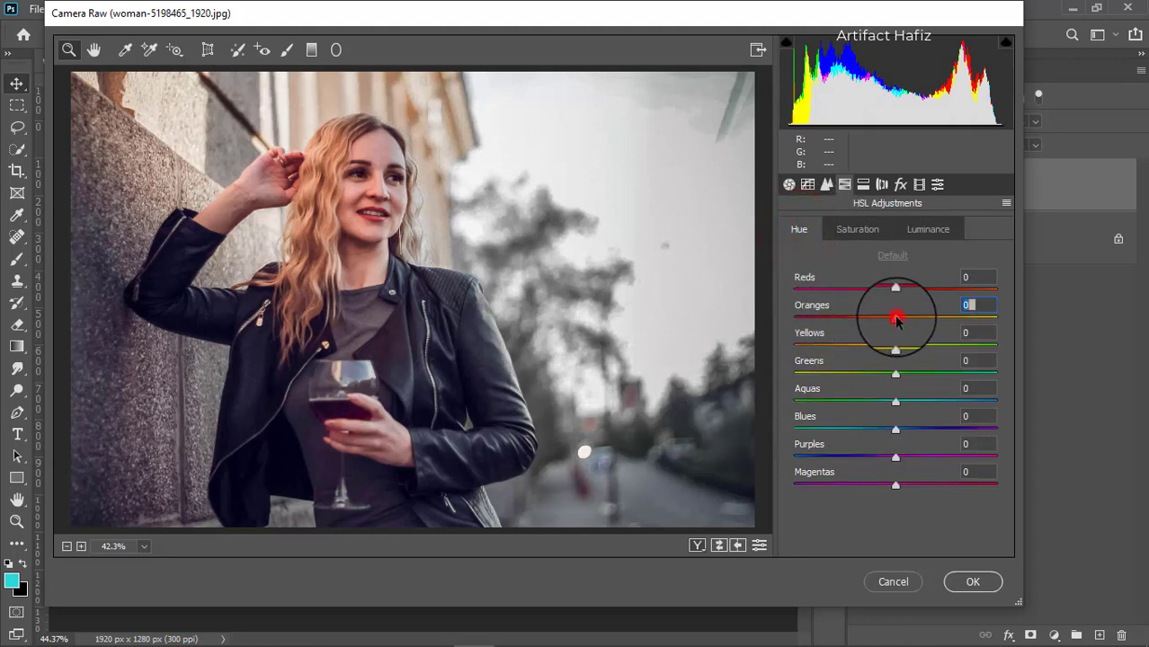
left_click_drag(896, 320, 910, 349)
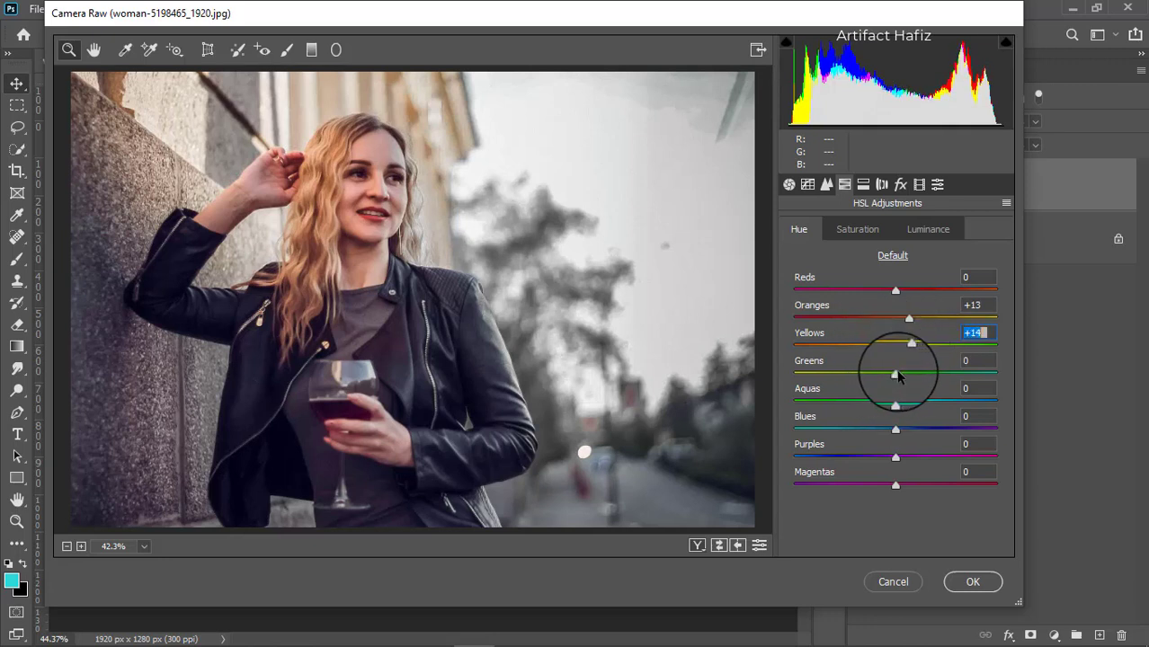
left_click_drag(899, 375, 948, 373)
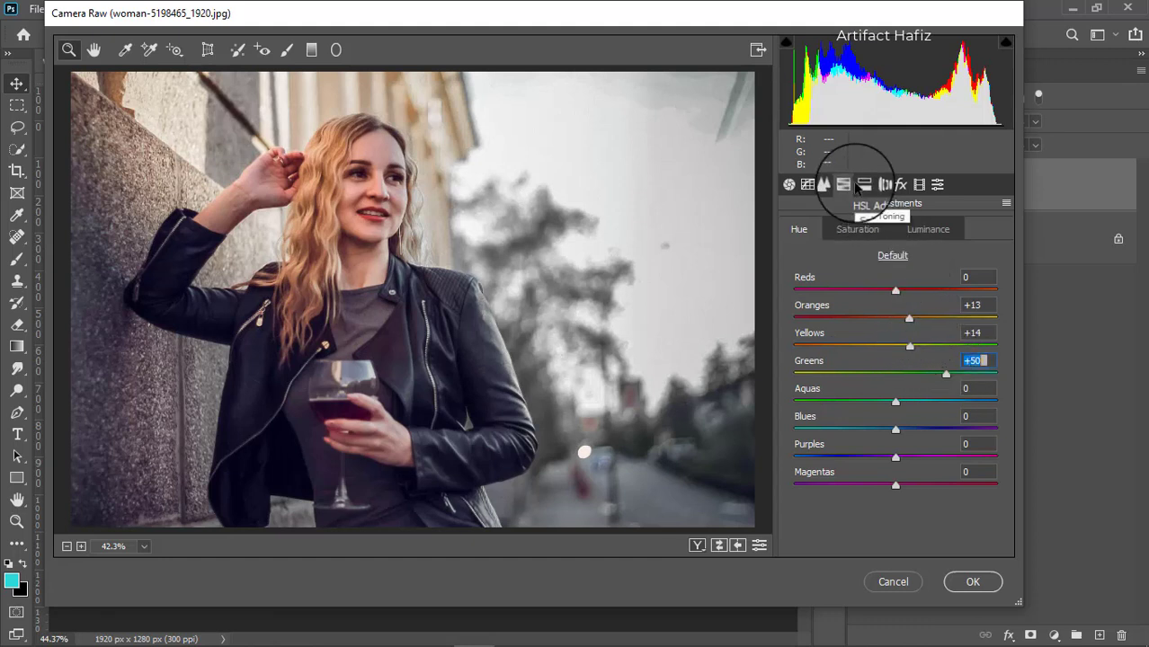
Sharpen the photo slightly with a sharpening amount of 9.
left_click(826, 185)
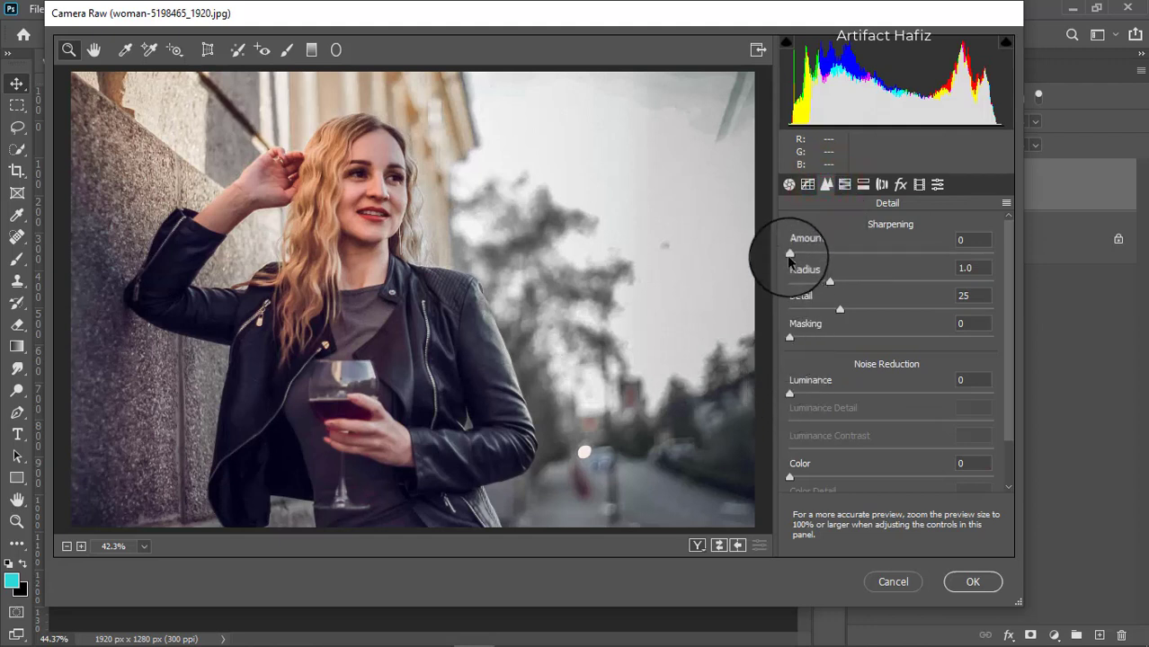
left_click_drag(791, 254, 803, 255)
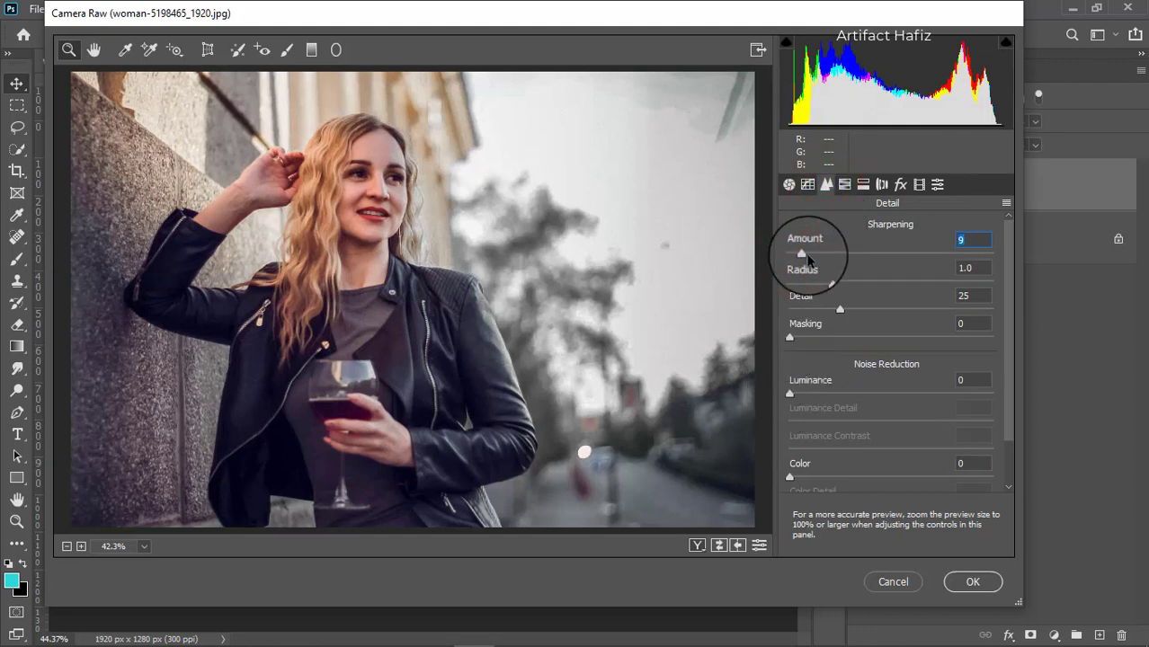
Shape the RGB point tone curve with a shadow point at input 67, output 60 and a highlight point at input 177, output 181.
left_click(808, 185)
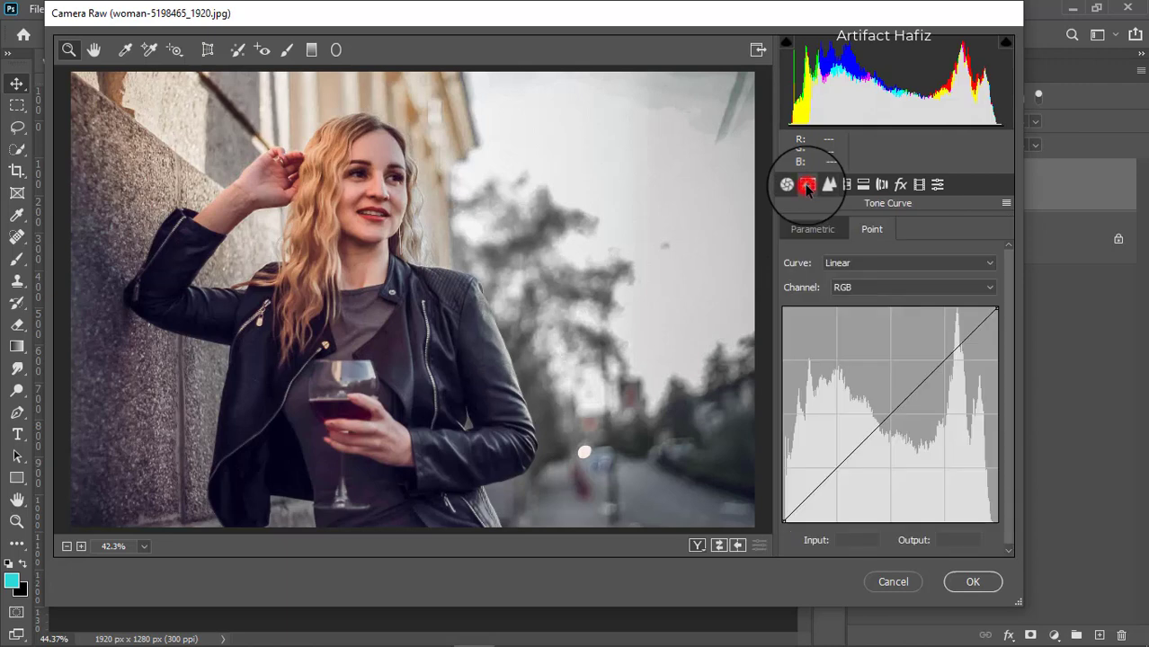
left_click(840, 473)
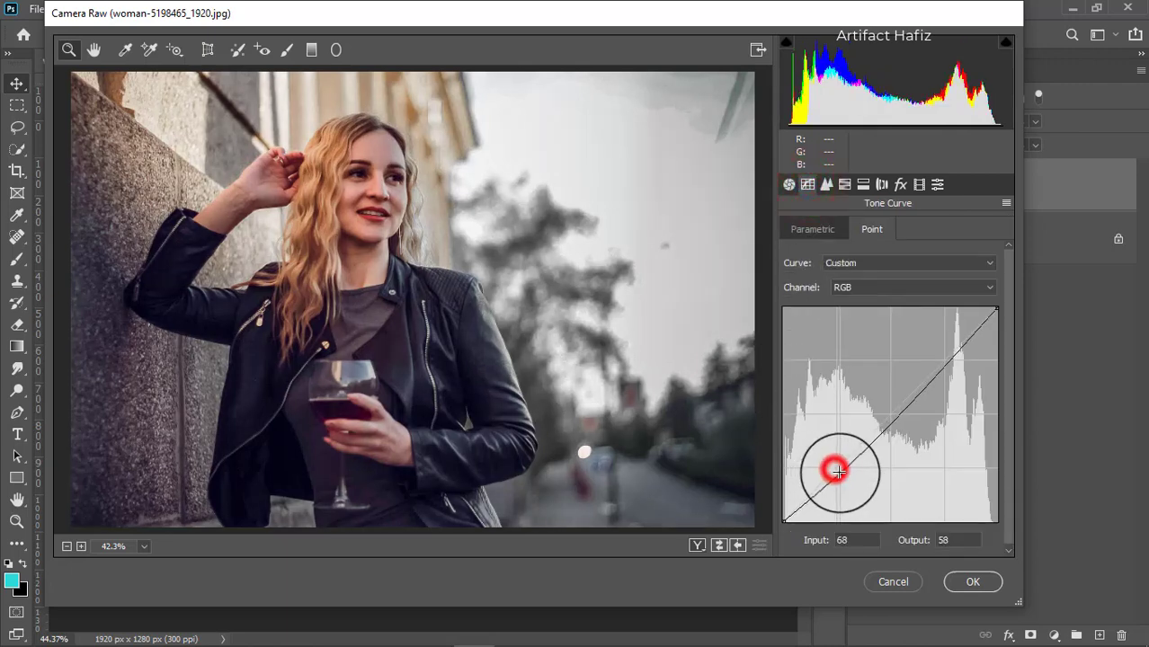
left_click(932, 368)
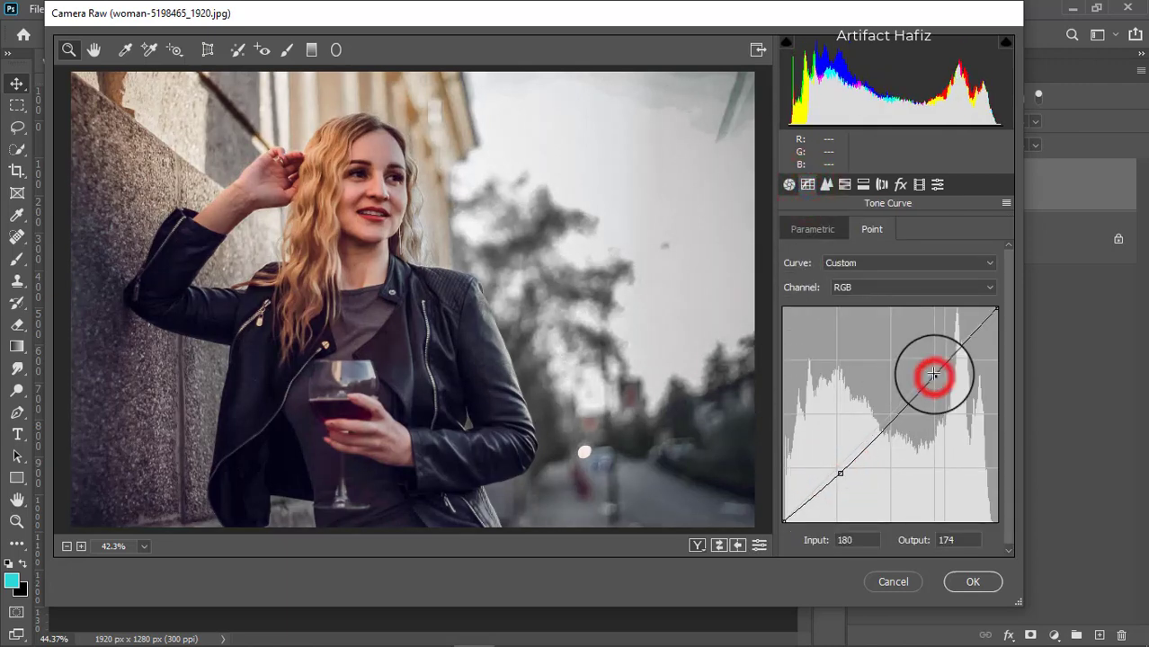
left_click_drag(932, 369, 930, 372)
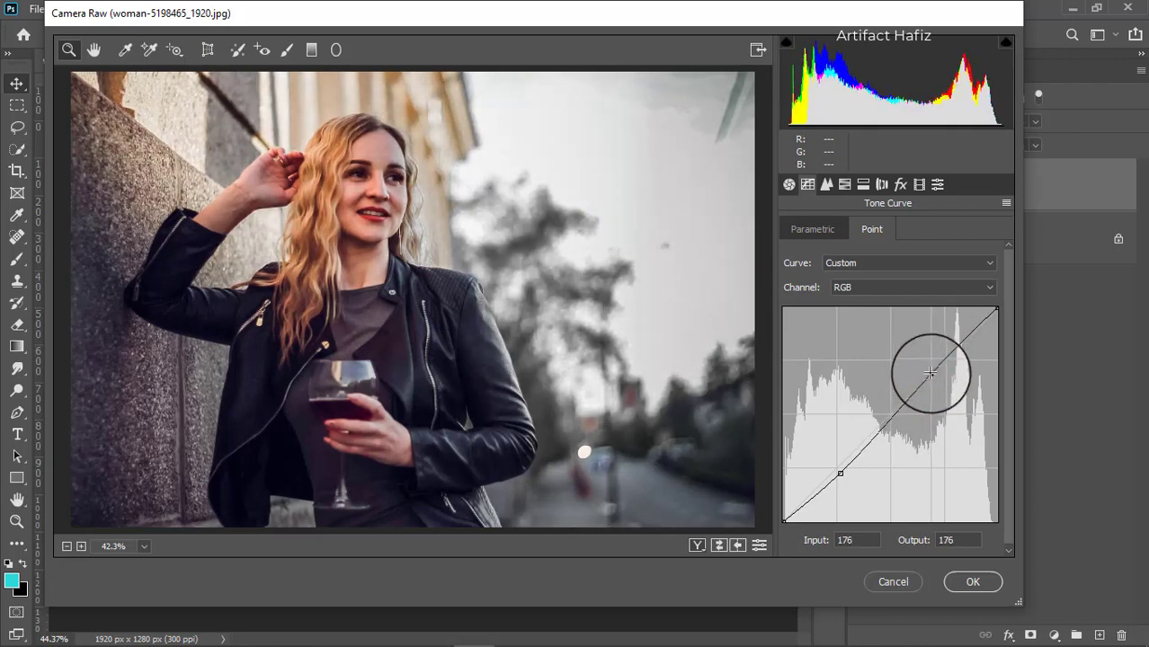
left_click(840, 473)
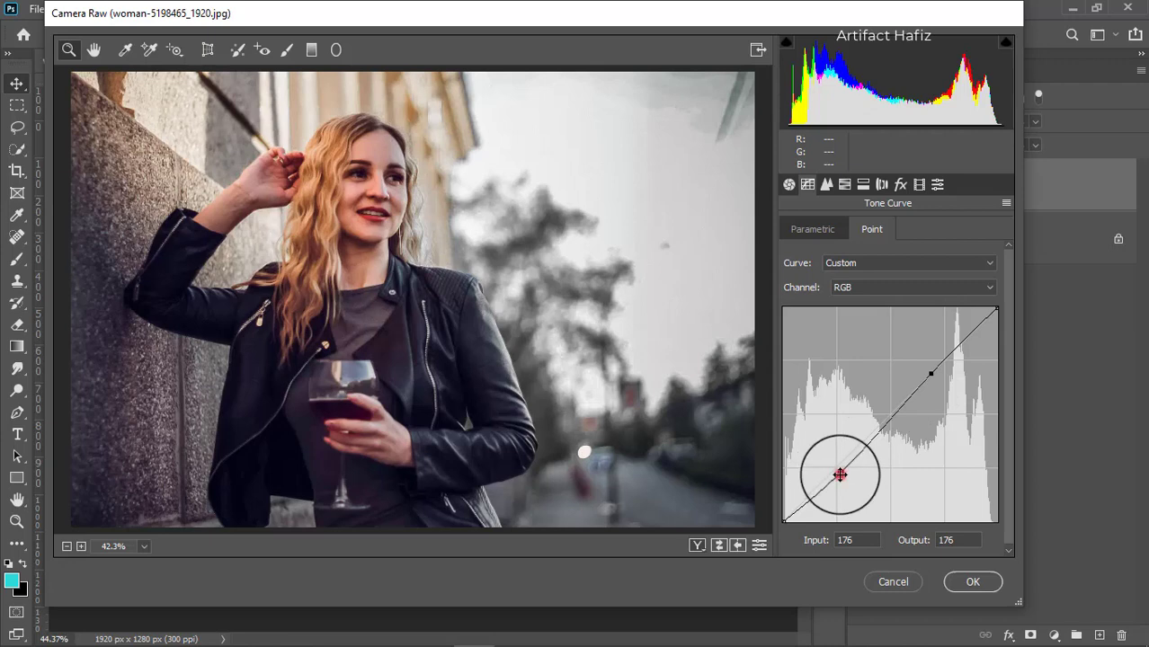
left_click_drag(841, 472, 839, 469)
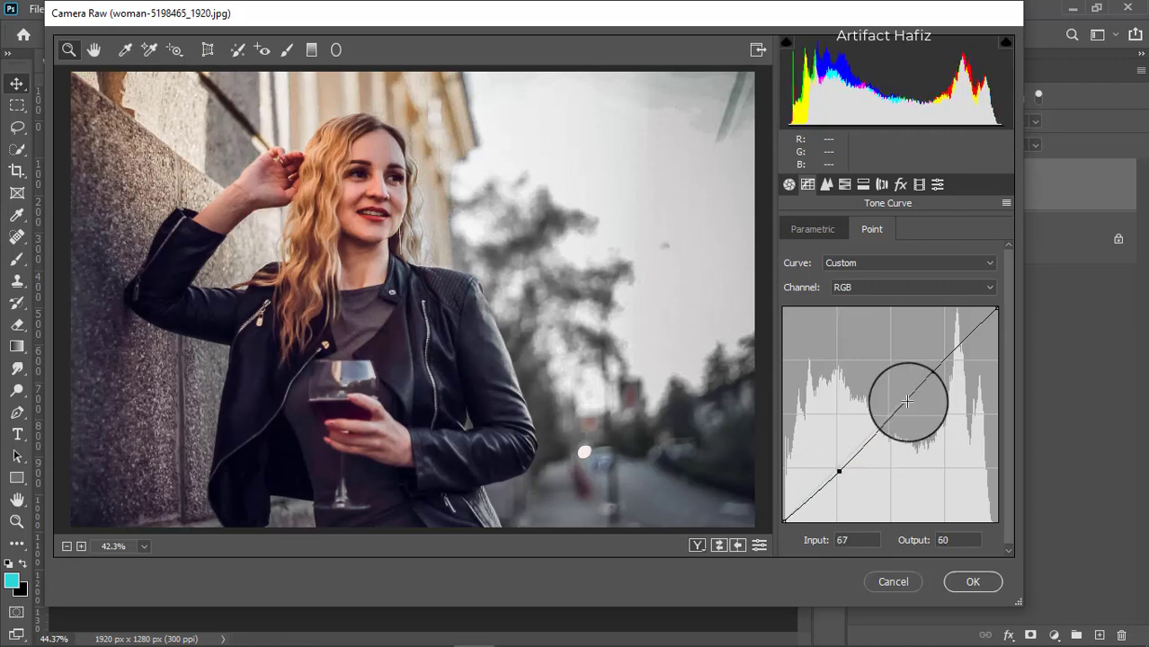
left_click(932, 371)
left_click_drag(931, 372, 932, 368)
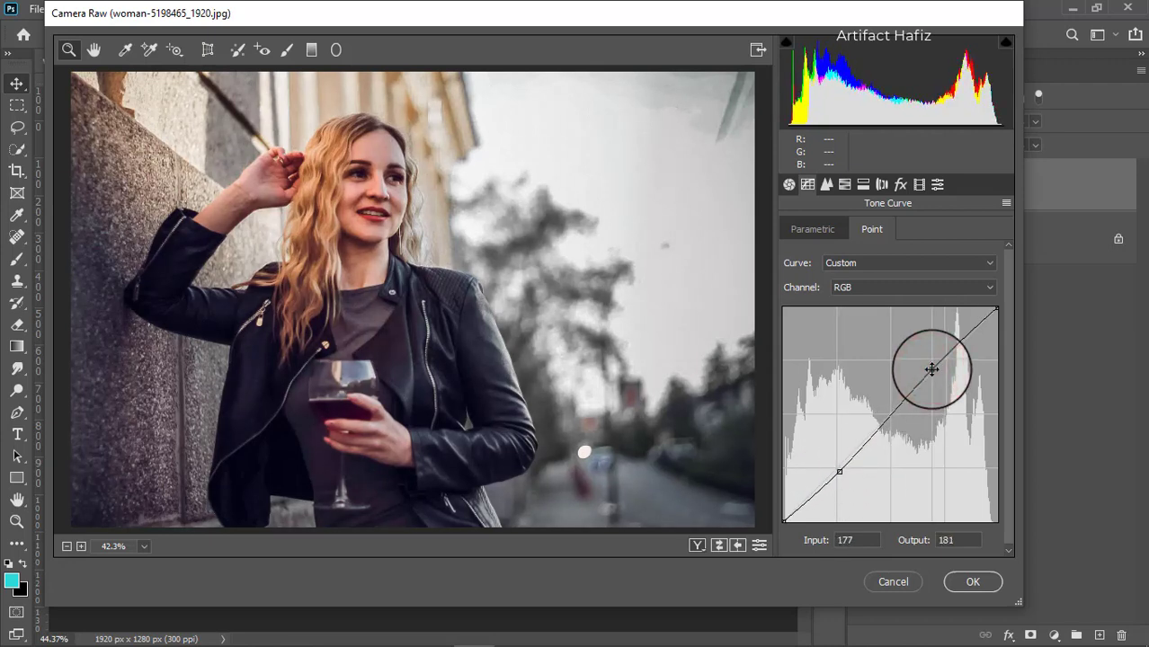
Add points to the Red channel's tone curve at input 66, output 63 and at input 187, output 193.
left_click(918, 288)
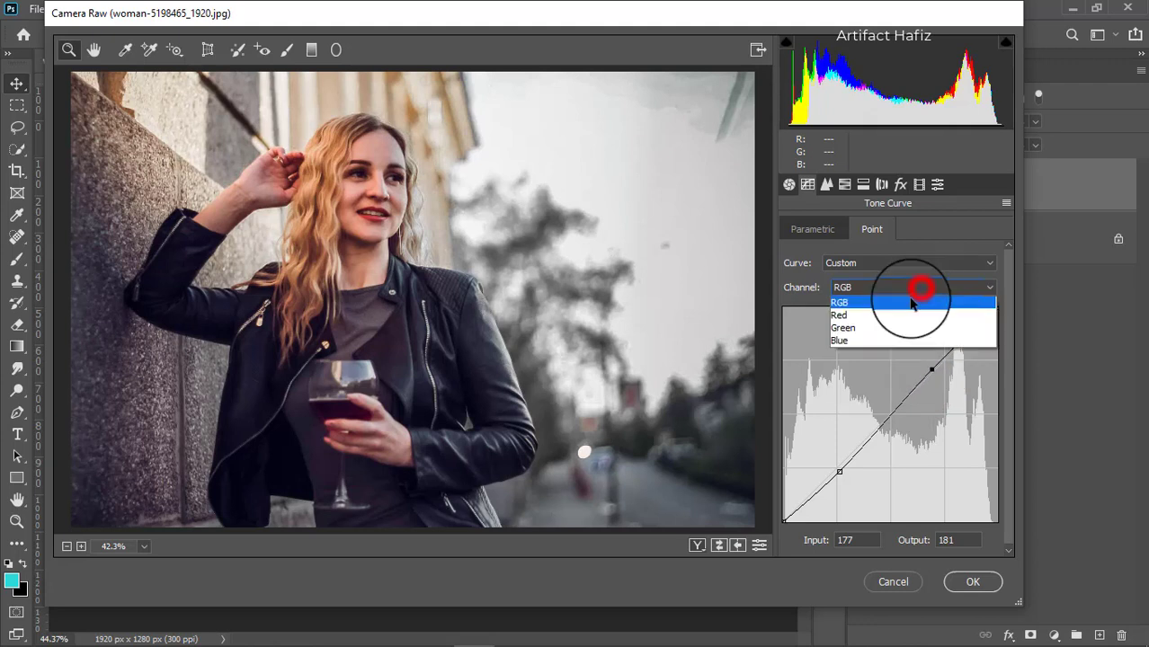
left_click(893, 316)
left_click(838, 469)
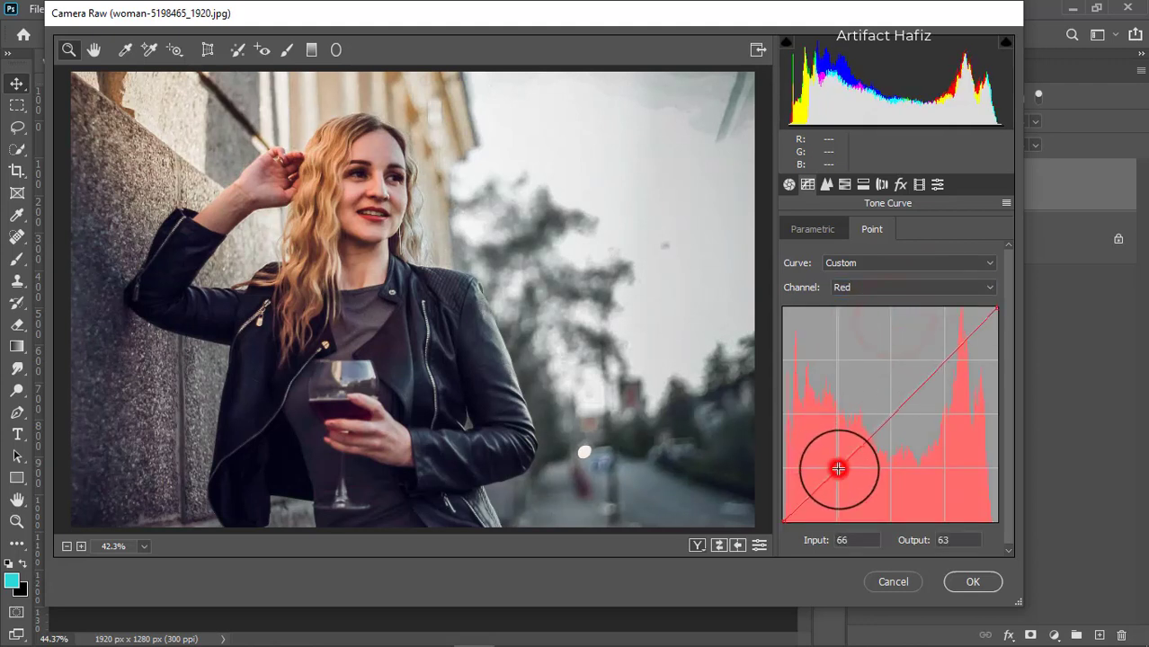
left_click(941, 361)
left_click_drag(941, 360, 938, 358)
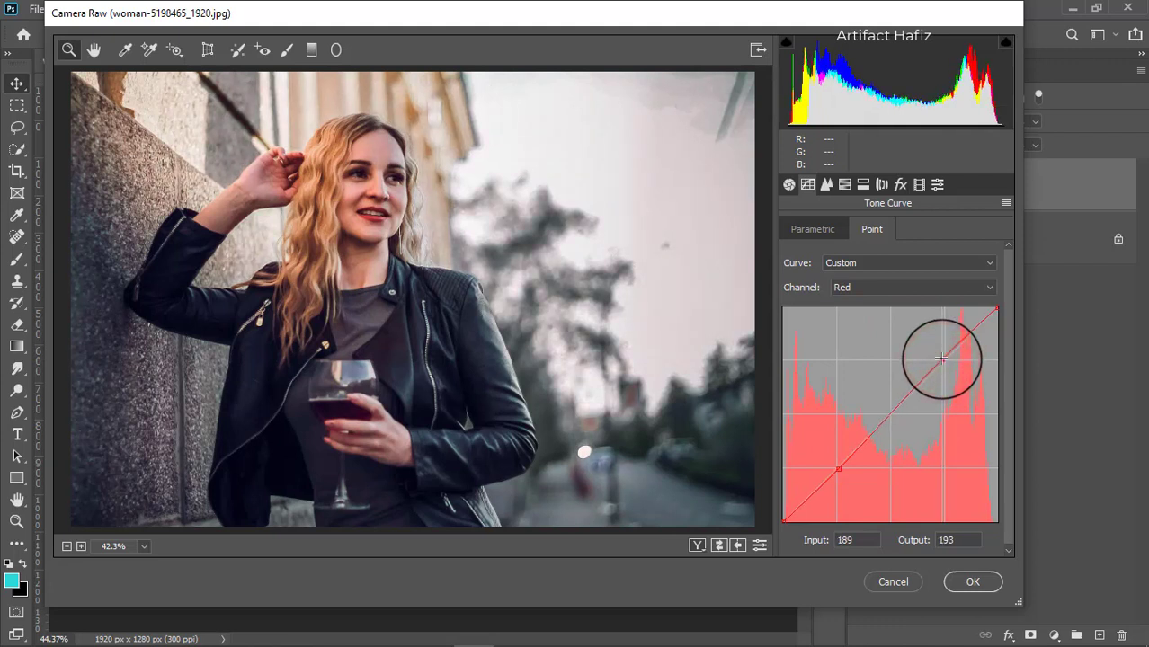
Shape the Green channel's tone curve with a point at input 66, output 59 and one at about input 191, output 198.
left_click(903, 287)
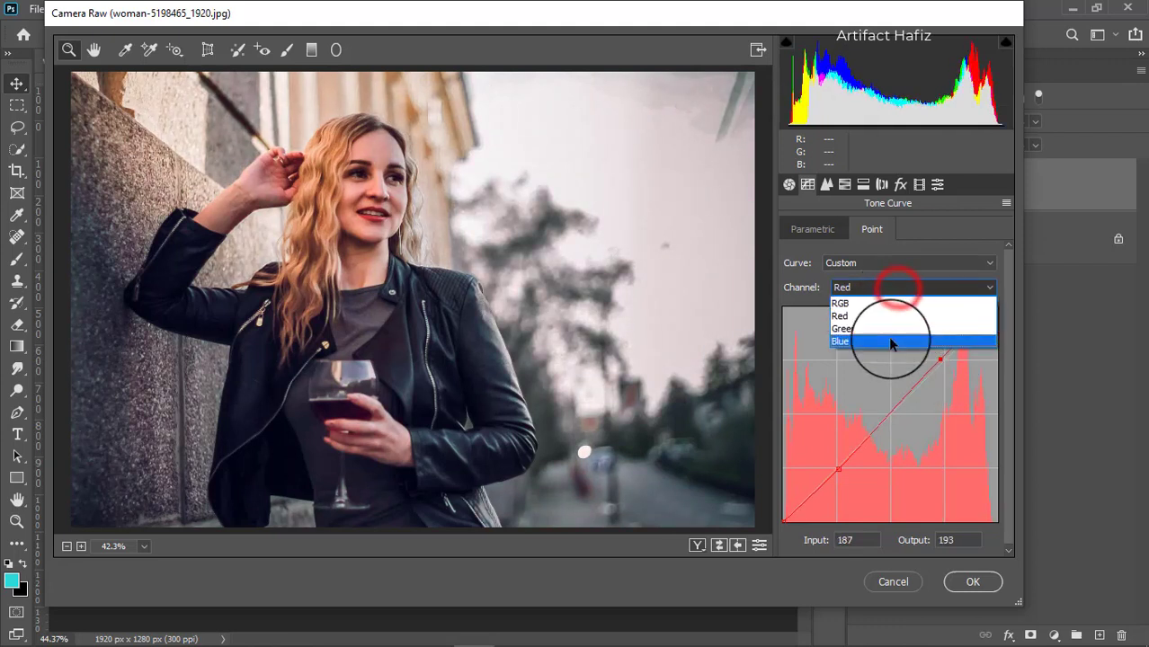
left_click(888, 335)
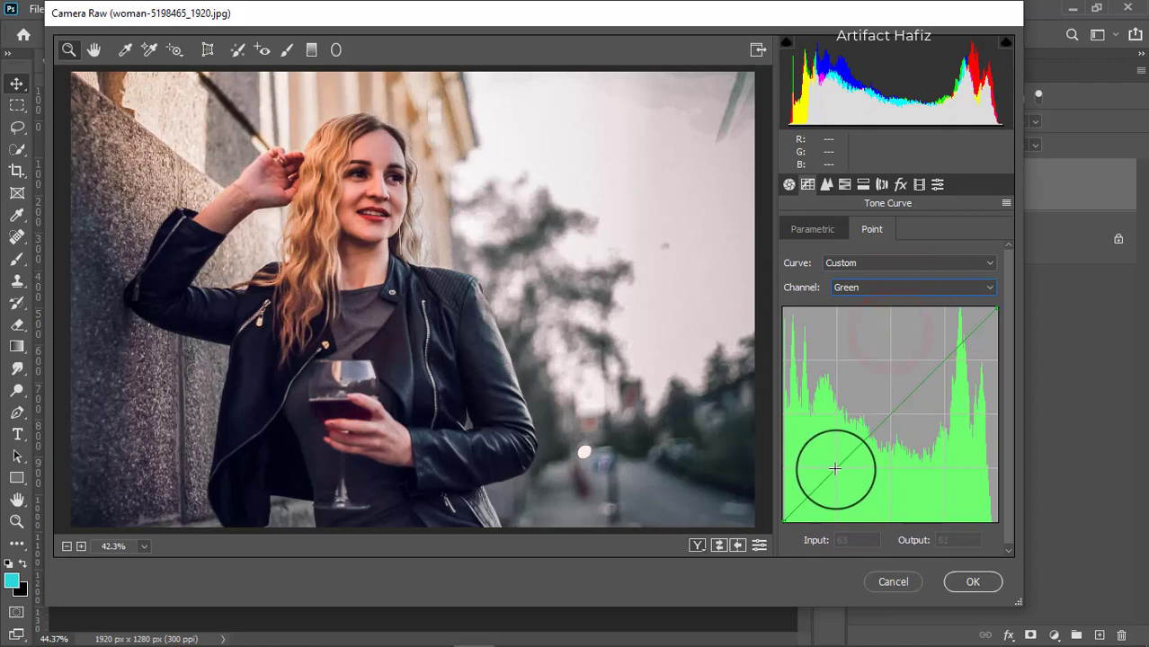
left_click_drag(833, 467, 837, 470)
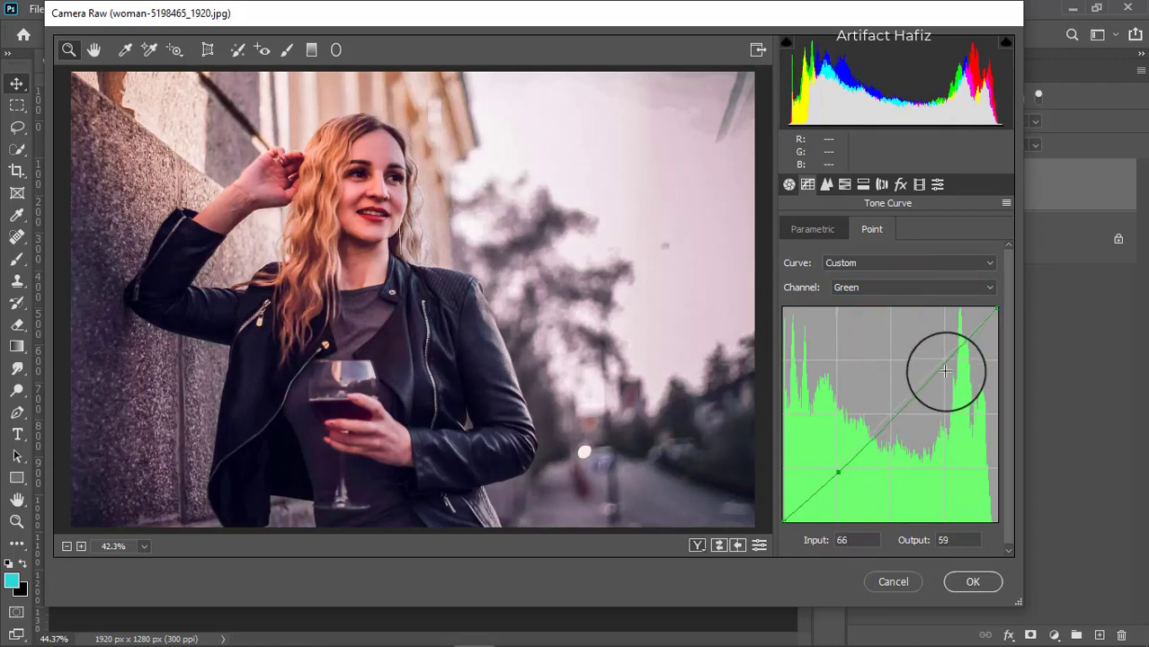
left_click_drag(944, 360, 941, 357)
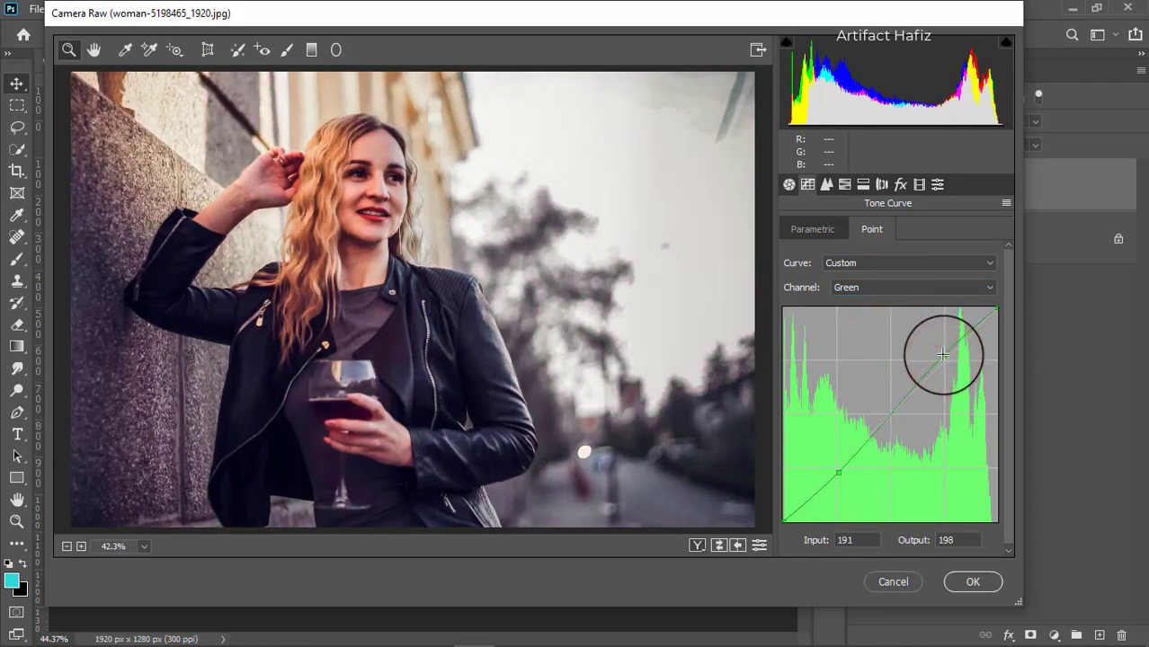
Add points to the Blue channel's tone curve at input 66, output 61 and at input 190, output 194.
left_click(895, 288)
left_click(885, 342)
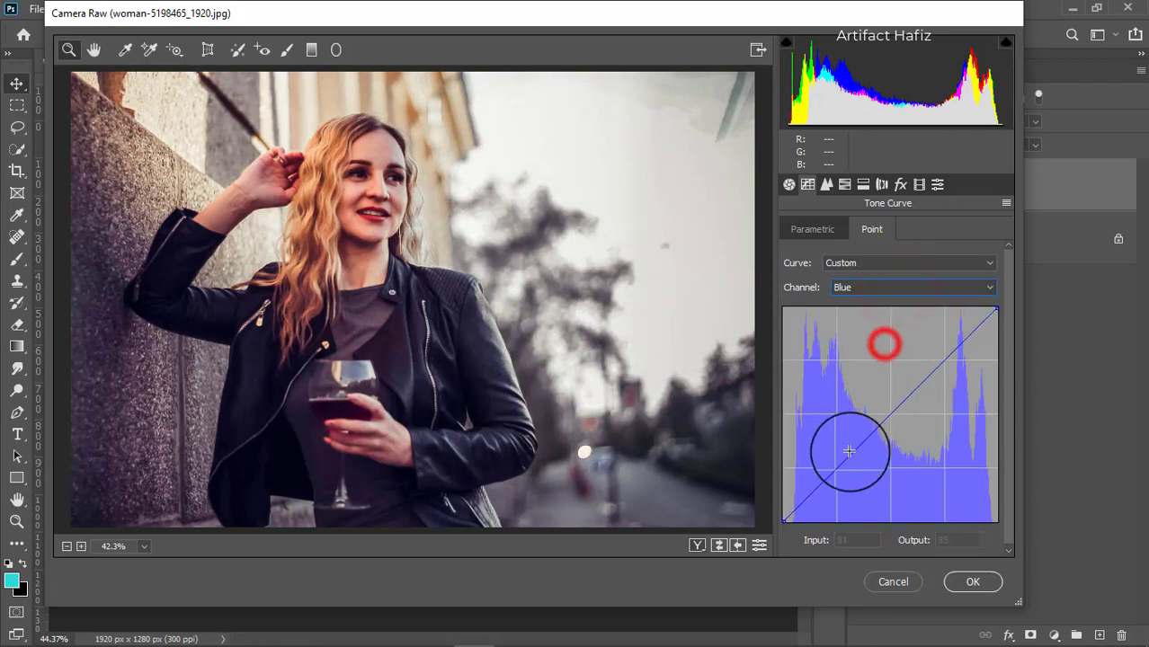
left_click(837, 469)
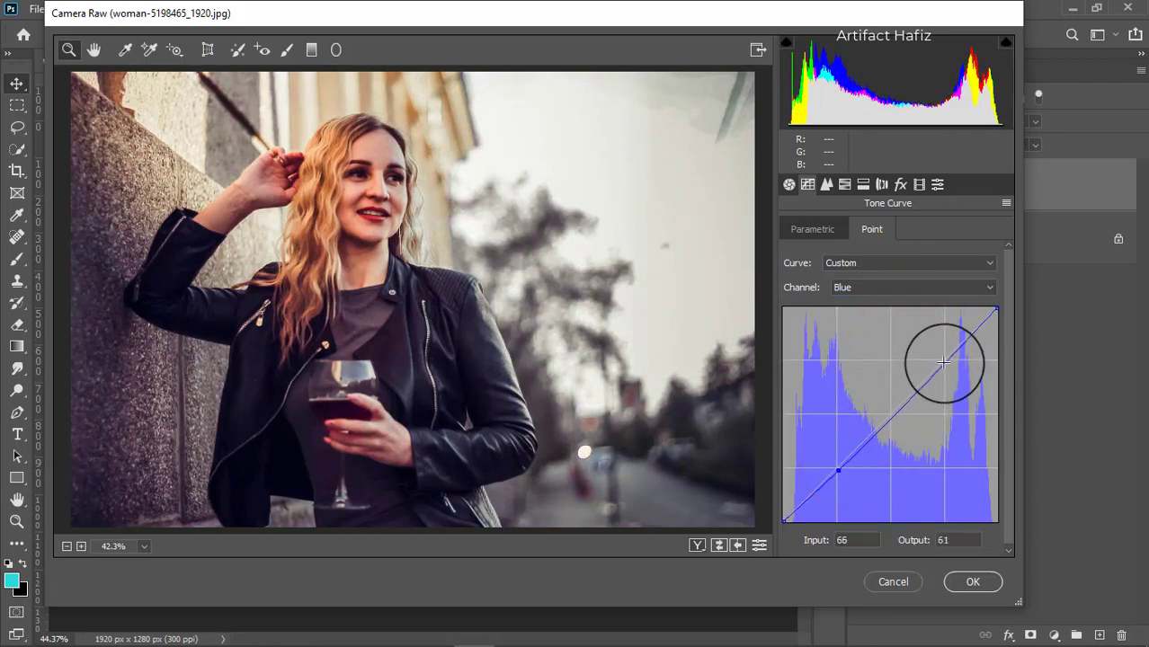
left_click_drag(943, 362, 941, 358)
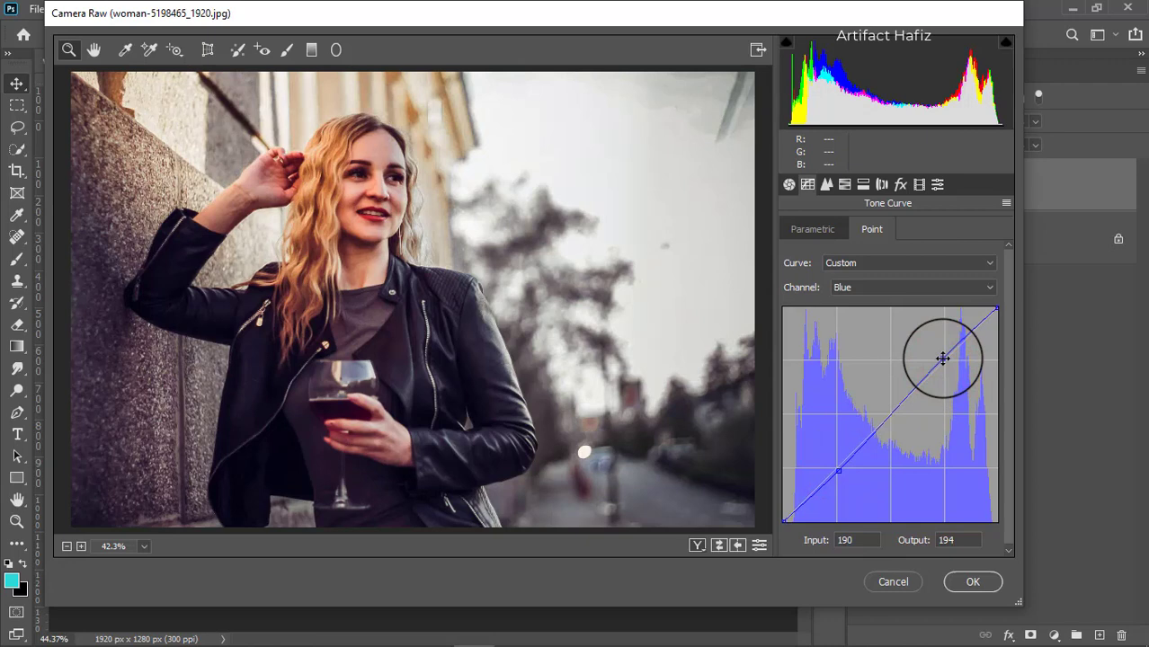
Reduce the HSL saturation of Reds to -41 and Oranges to -39.
left_click(845, 185)
left_click(856, 230)
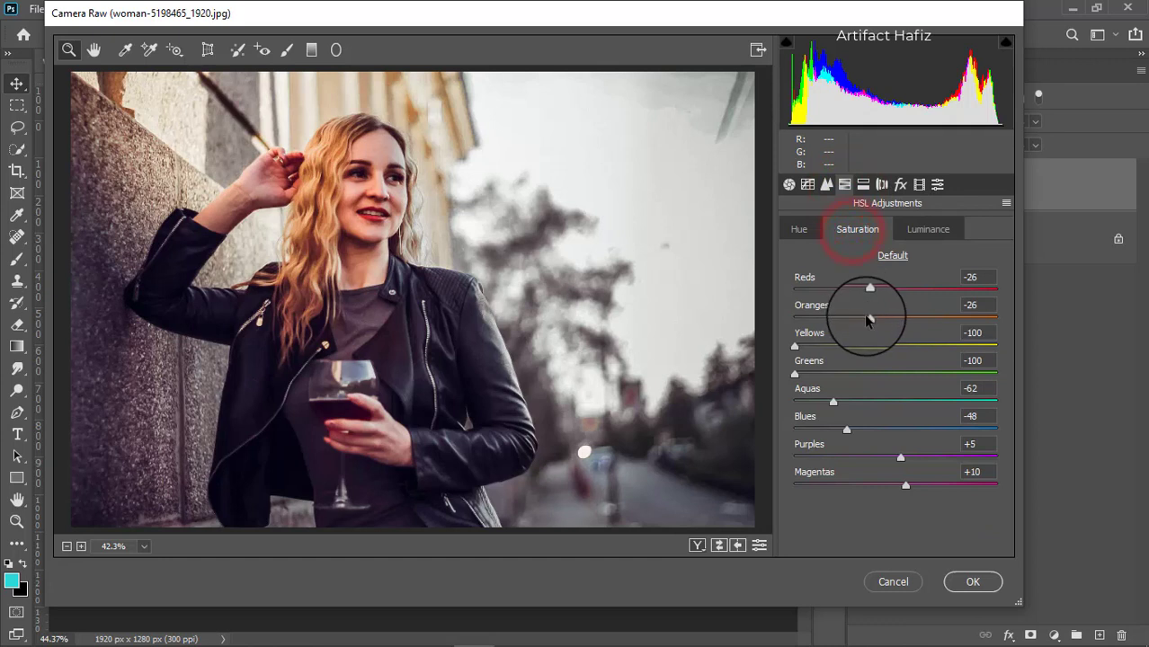
mouse_move(859, 317)
left_mouse_down()
mouse_move(829, 319)
mouse_move(848, 328)
mouse_move(836, 293)
mouse_move(853, 294)
mouse_move(856, 322)
left_mouse_up()
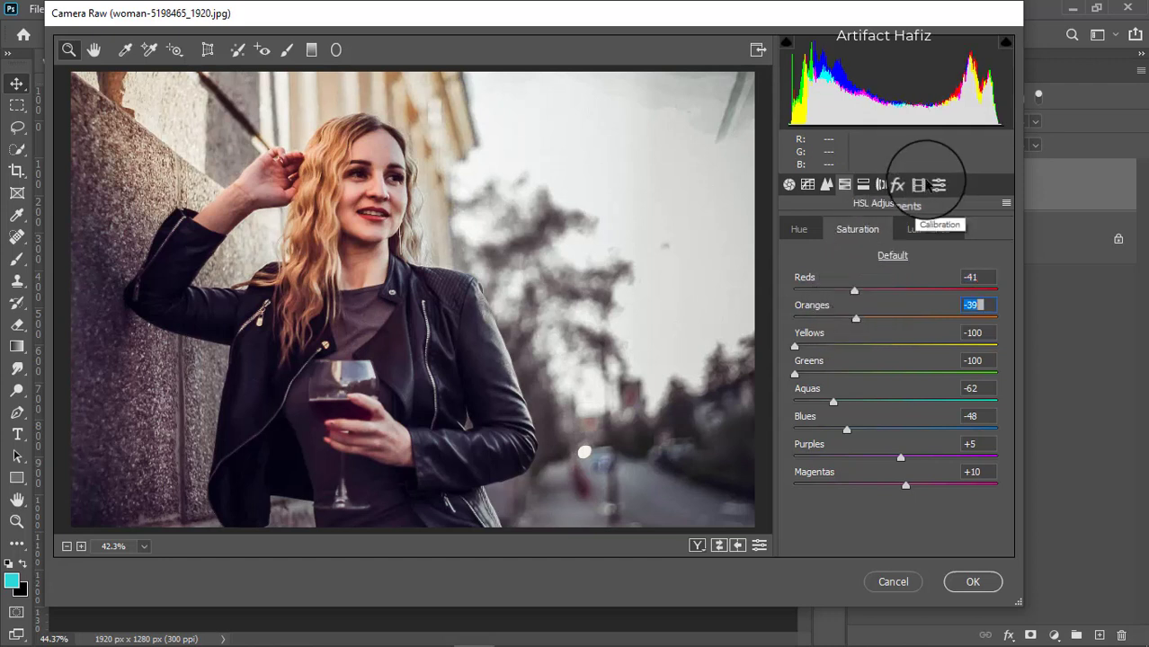
Calibrate the colors with Red Primary hue -3 and saturation +2, Green Primary hue +32, and Blue Primary hue +8.
left_click(918, 186)
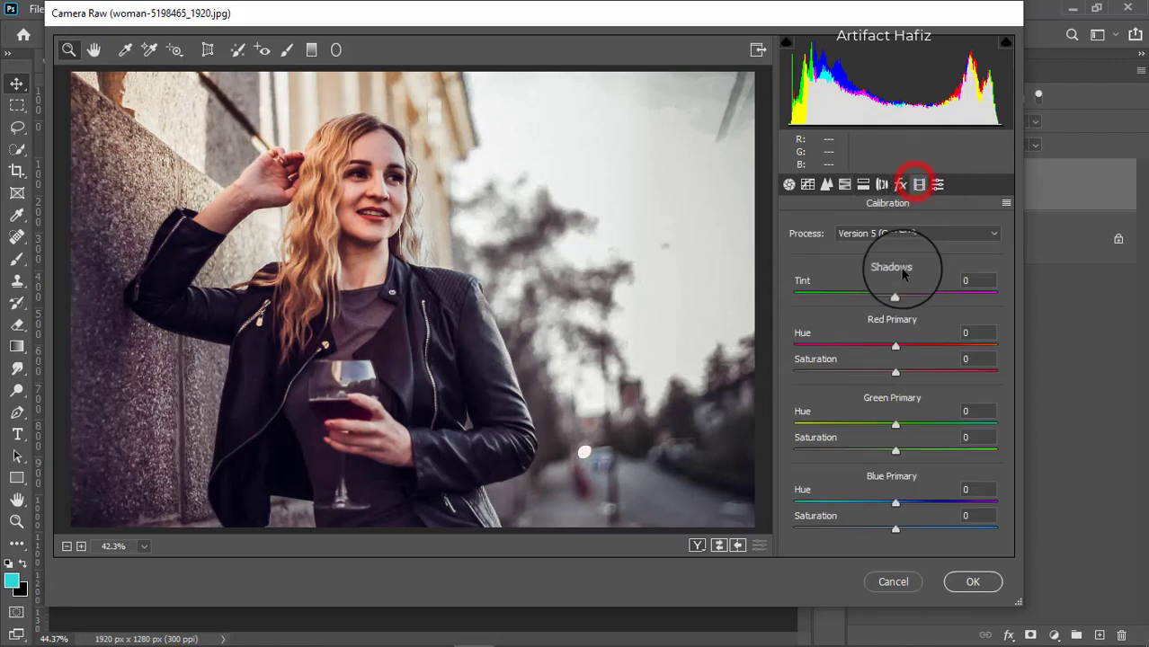
left_click_drag(896, 348, 895, 379)
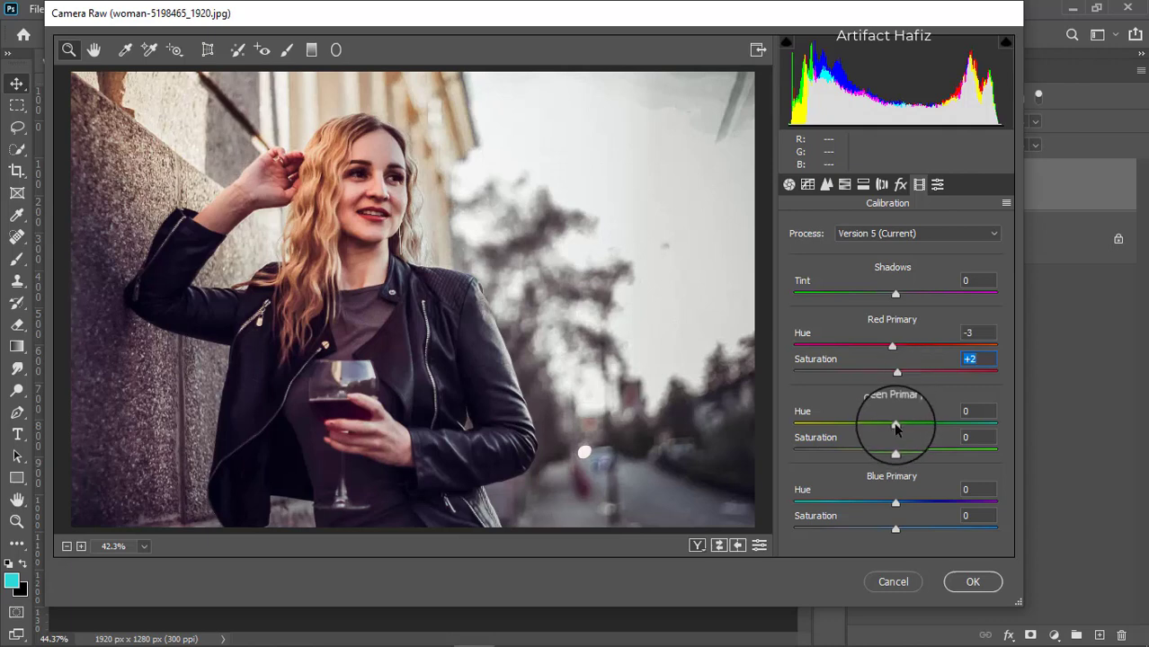
mouse_move(895, 429)
left_mouse_down()
mouse_move(932, 424)
mouse_move(876, 428)
left_mouse_up()
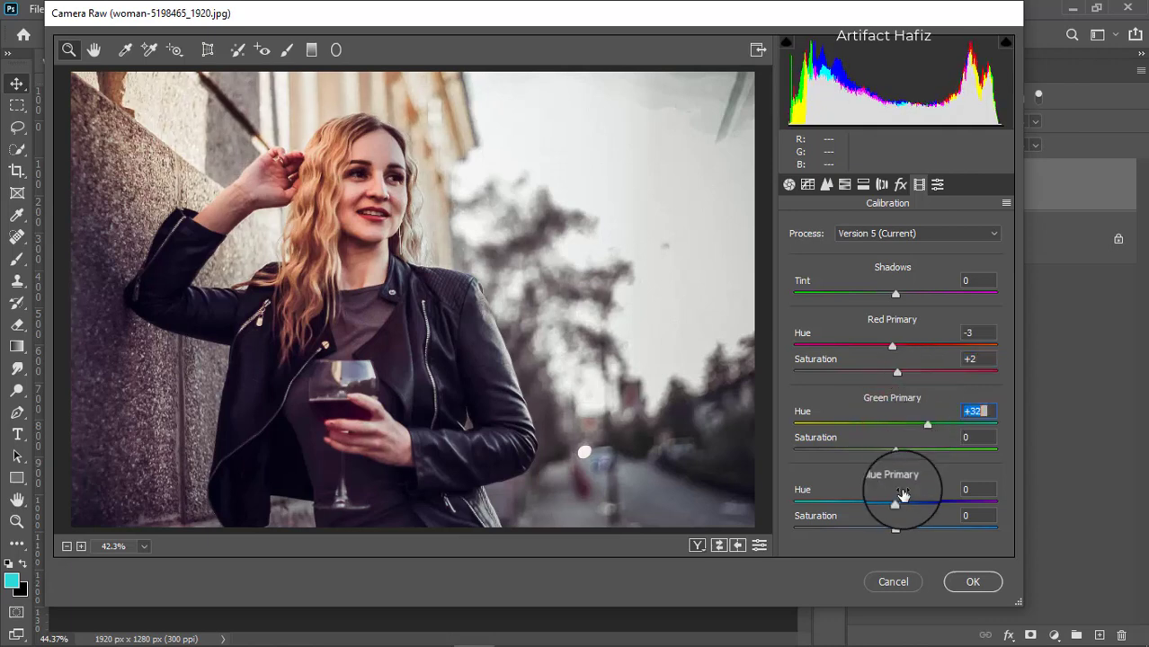
mouse_move(895, 505)
left_mouse_down()
mouse_move(945, 501)
mouse_move(872, 488)
mouse_move(932, 490)
mouse_move(850, 501)
mouse_move(905, 493)
left_mouse_up()
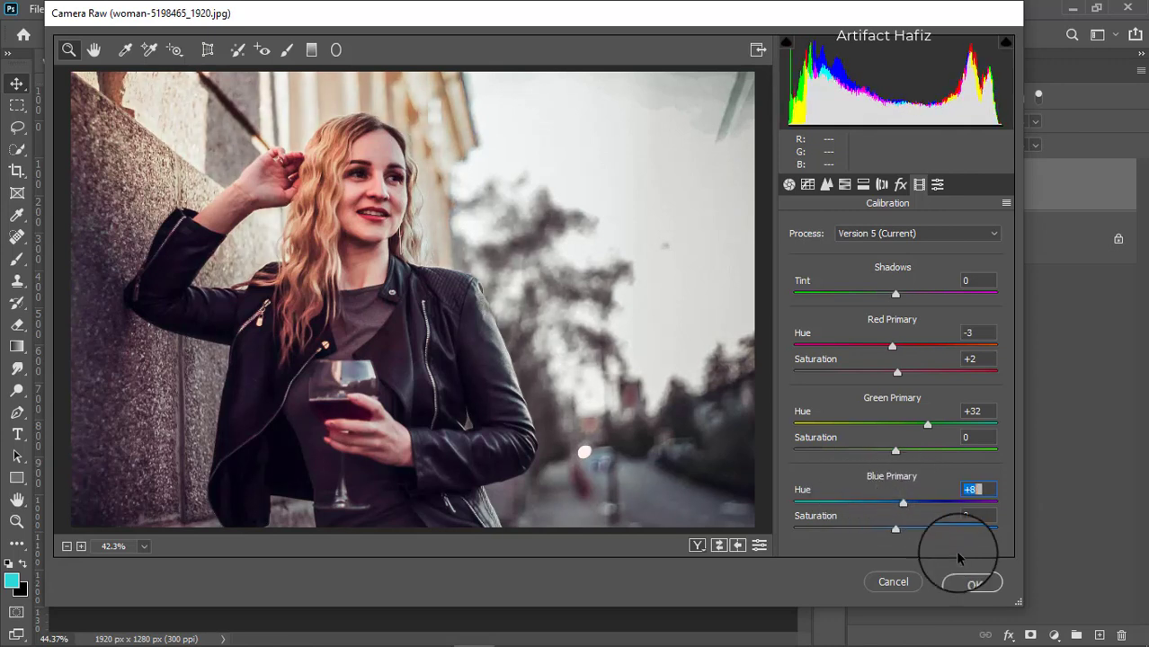
Apply the Camera Raw adjustments and briefly hide the Background copy layer to compare the grade with the original.
left_click(967, 583)
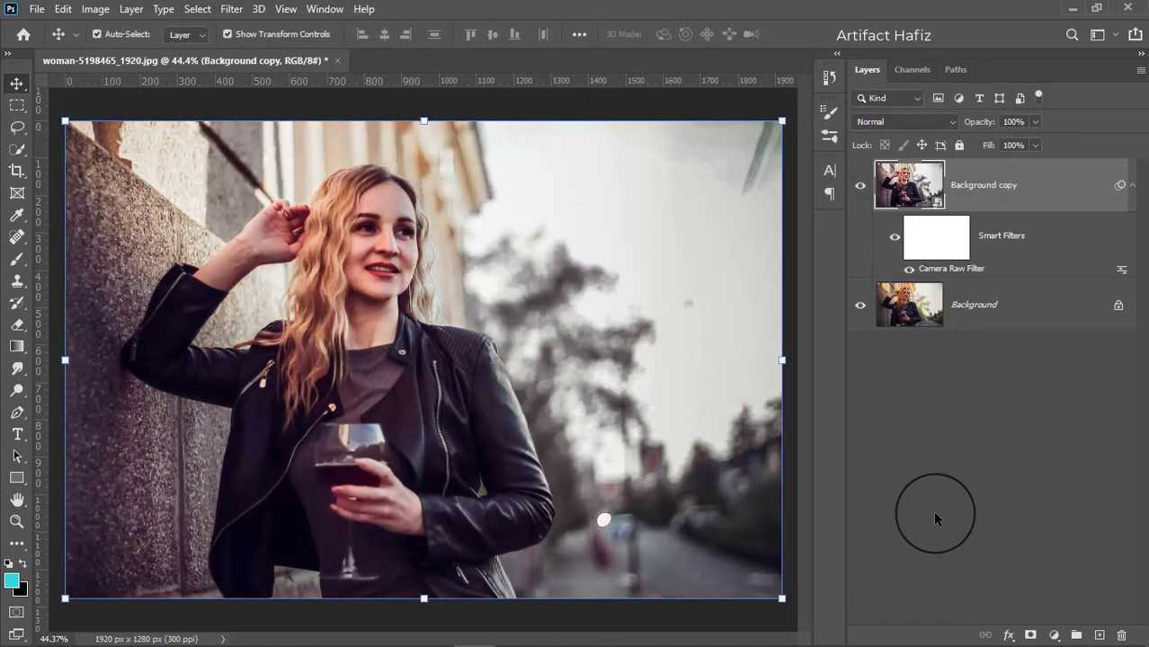
left_click(860, 189)
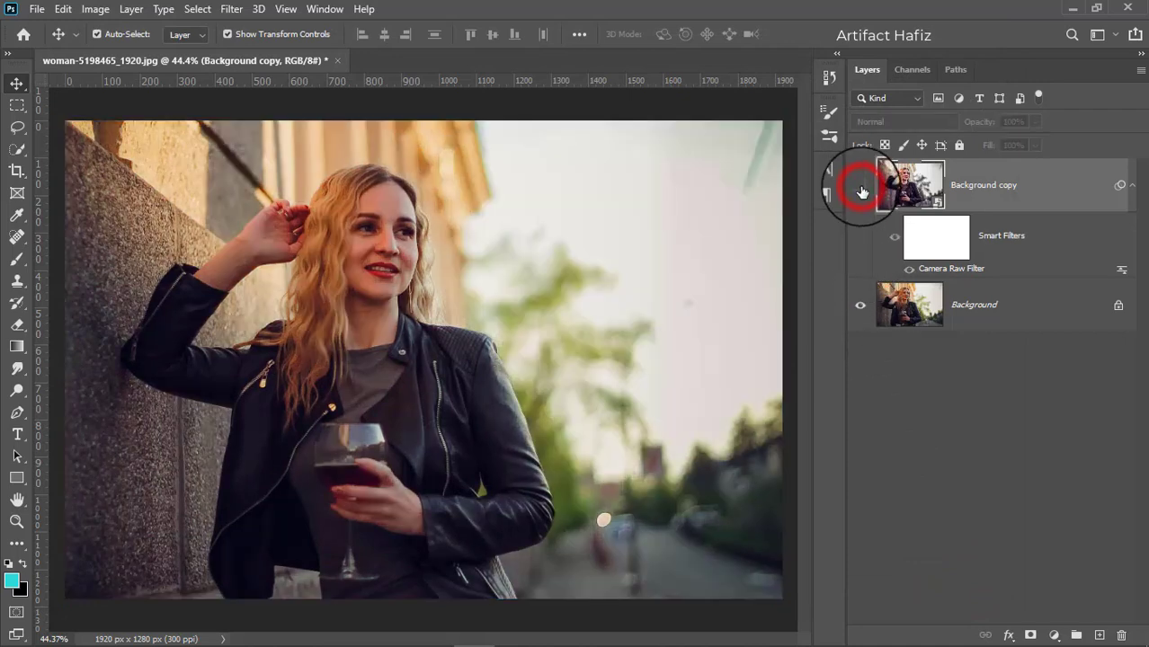
left_click(861, 189)
Add a Color Lookup adjustment layer above Background copy using the Soft_Warming.look 3D LUT.
left_click(992, 189)
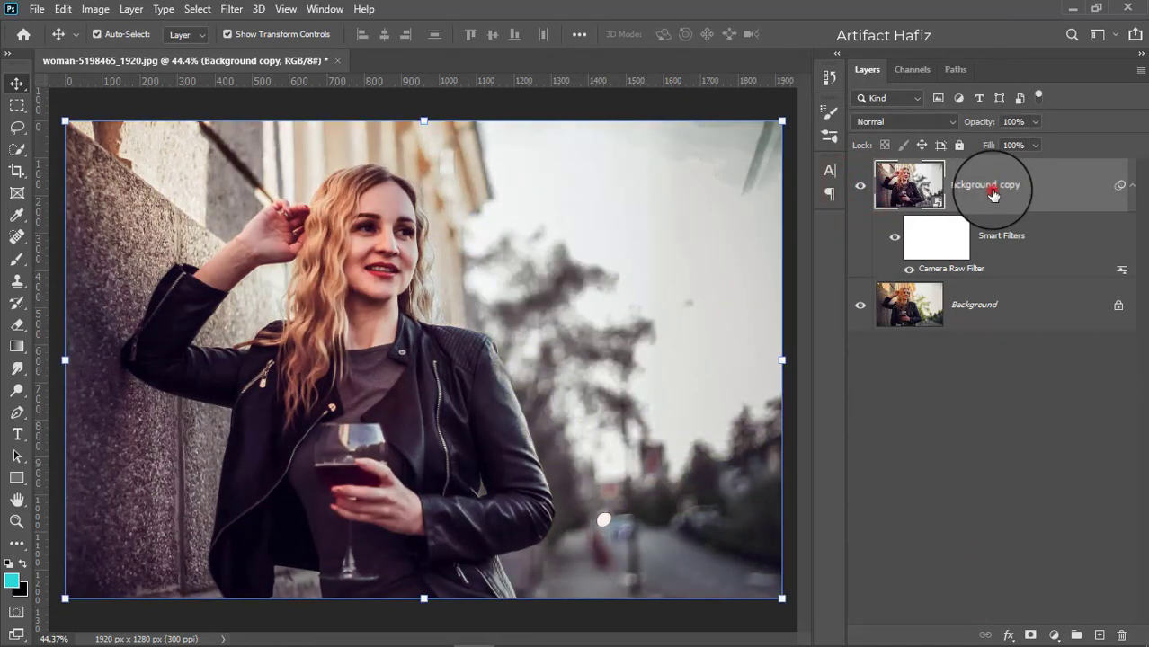
left_click(1061, 636)
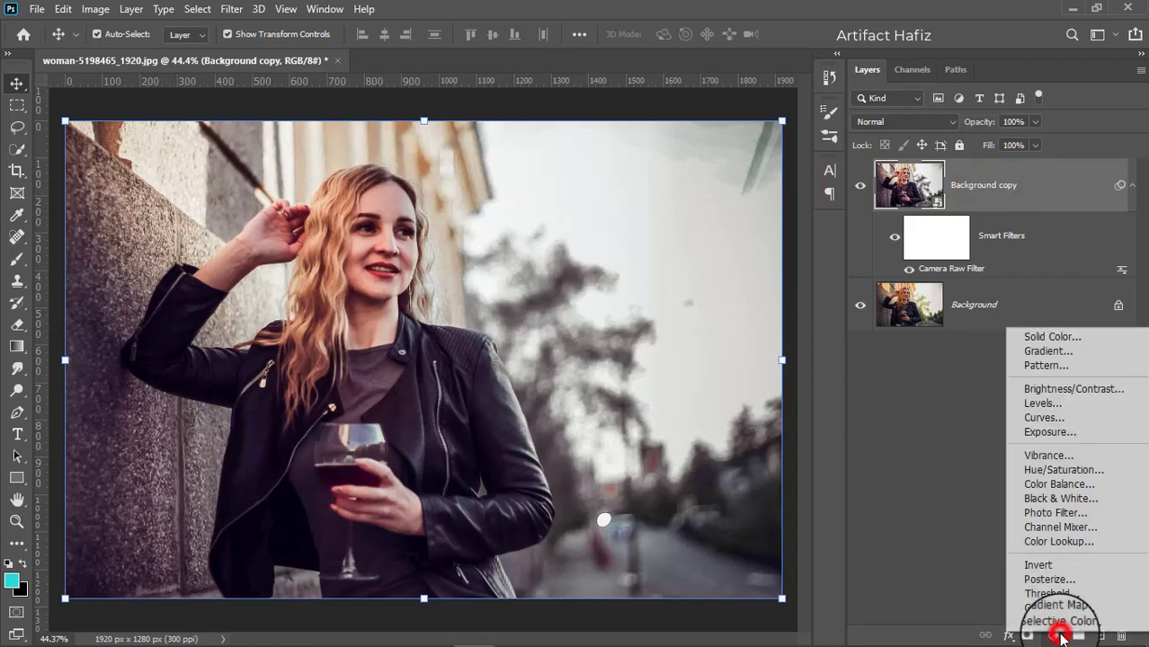
left_click(1049, 537)
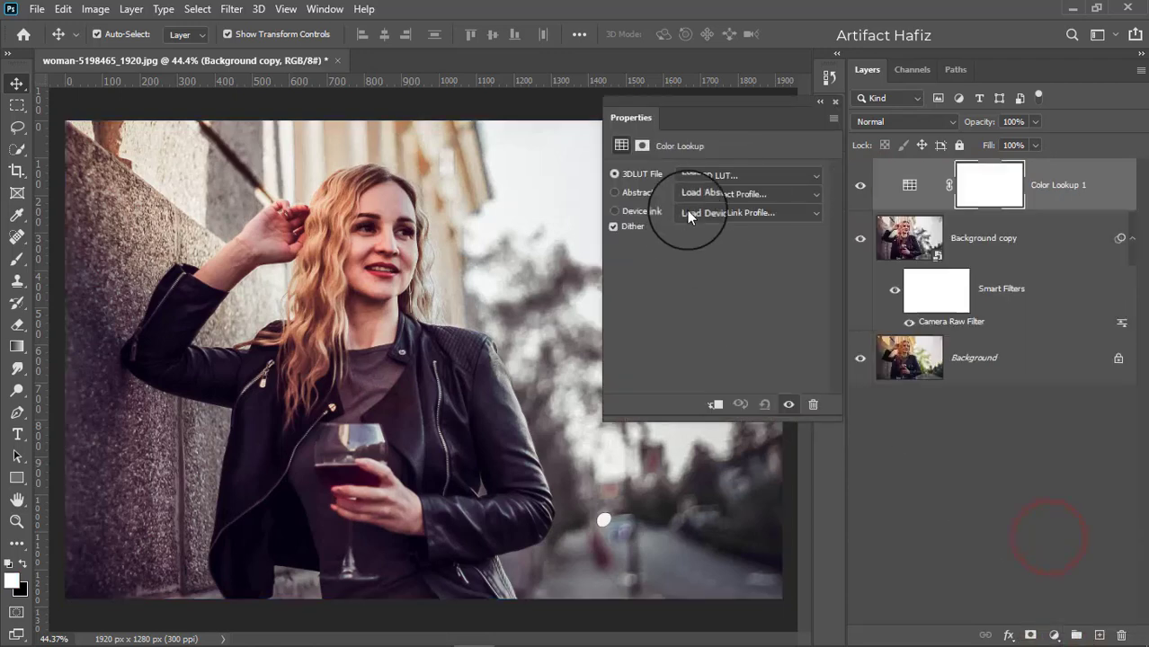
left_click(698, 175)
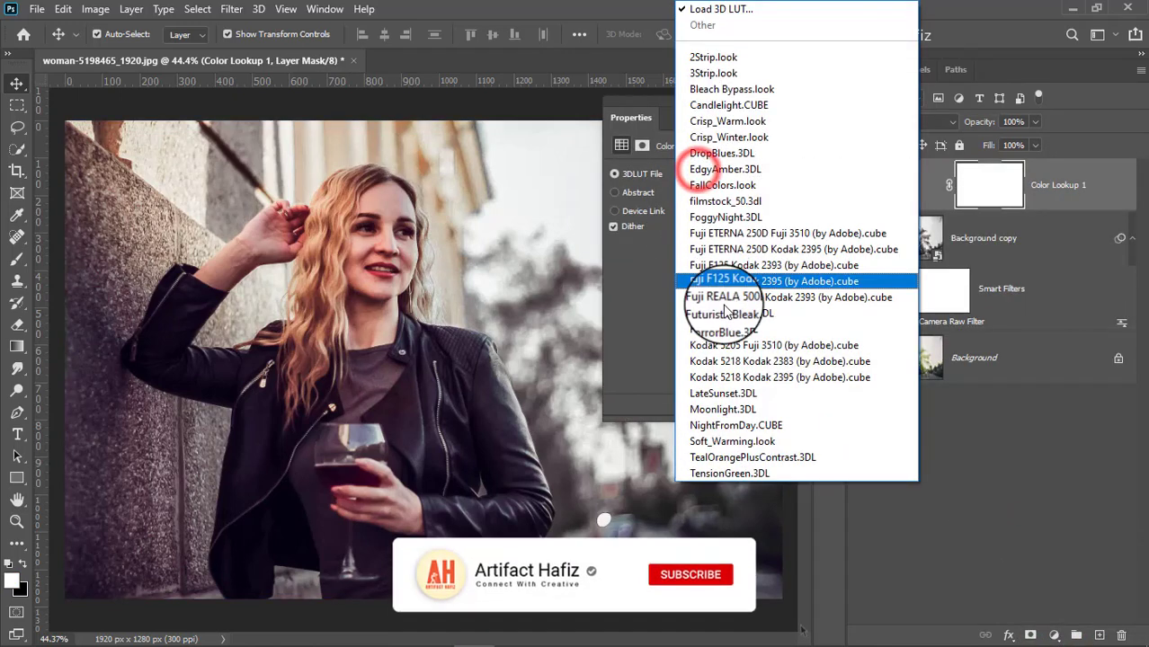
left_click(733, 442)
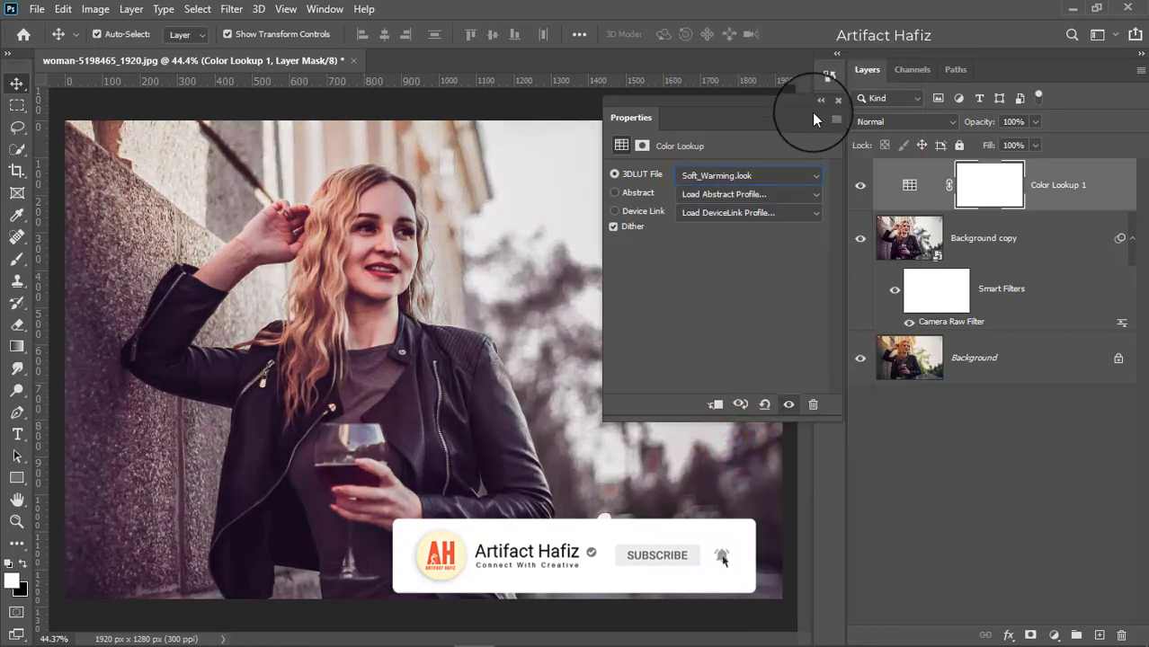
left_click(833, 104)
Lower the opacity of the Soft_Warming color lookup layer to 20%.
left_click(1101, 177)
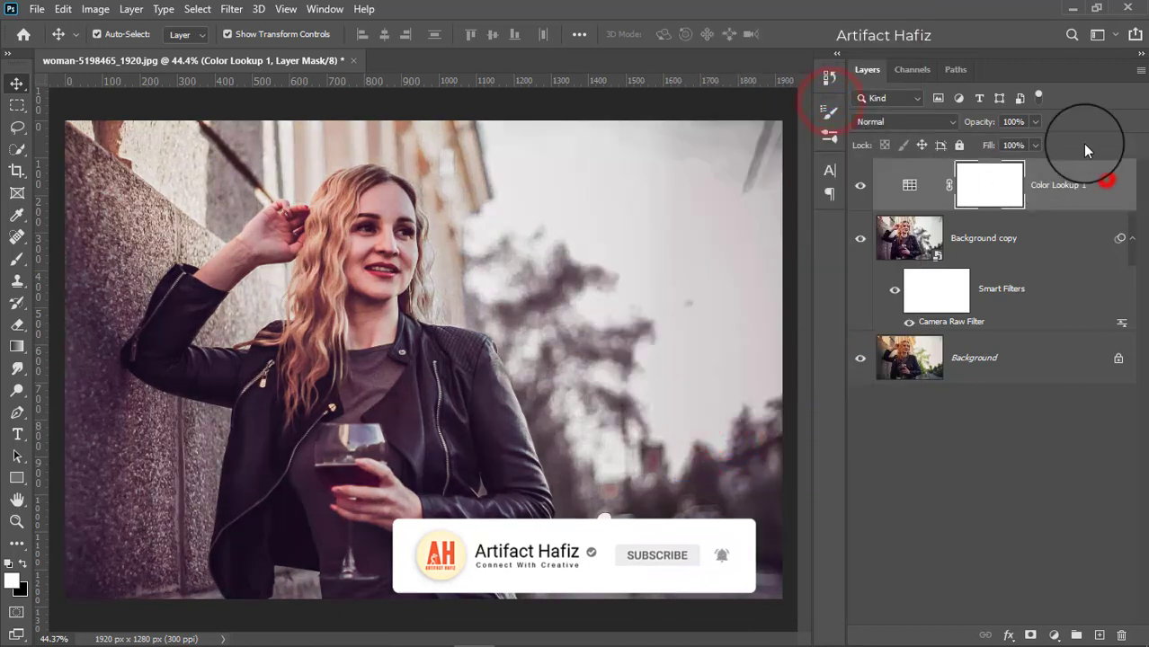
left_click(1034, 124)
left_click_drag(1035, 140, 973, 149)
left_click(1047, 184)
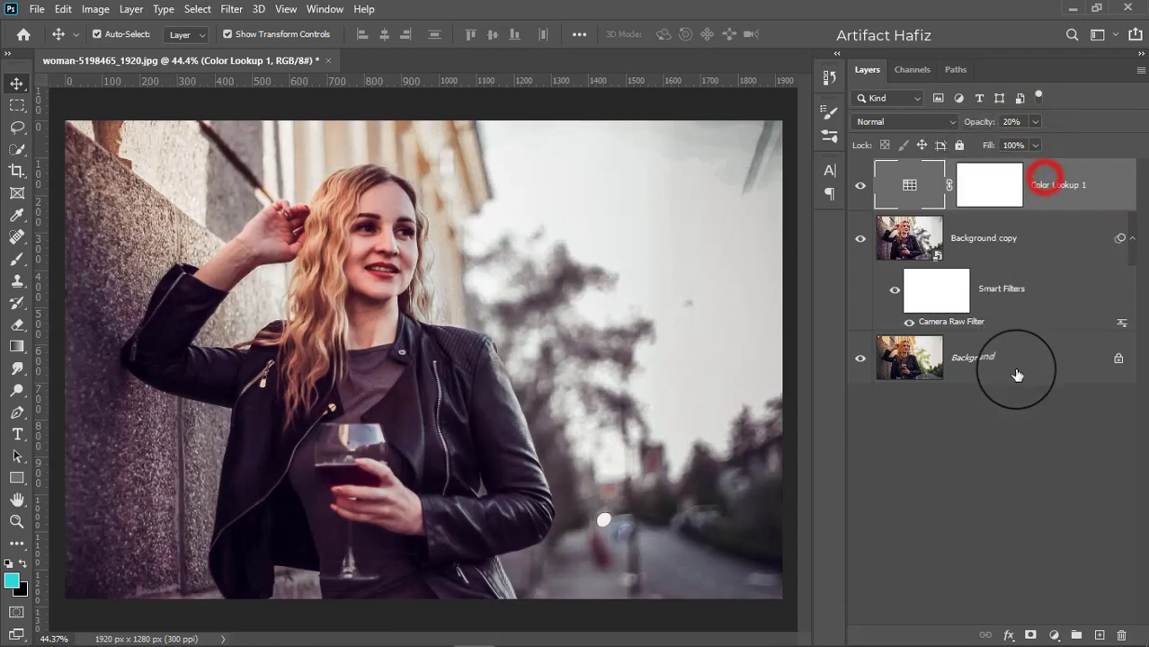
Add a second Color Lookup adjustment layer using the Crisp_Warm.look 3D LUT.
left_click(1048, 636)
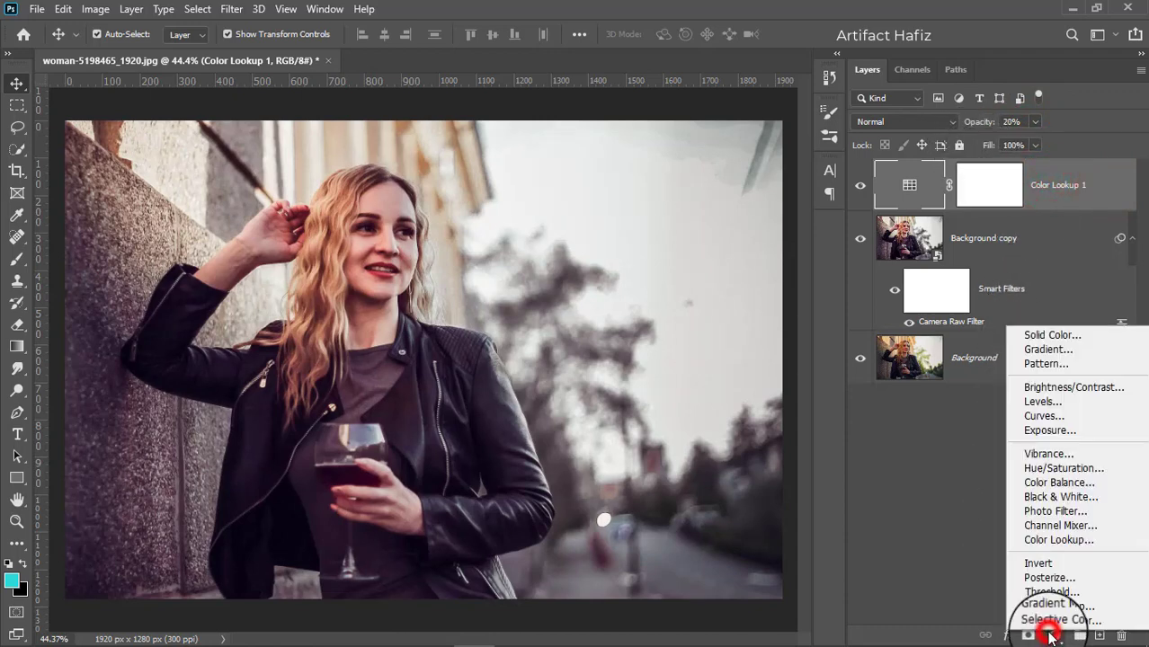
left_click(1050, 537)
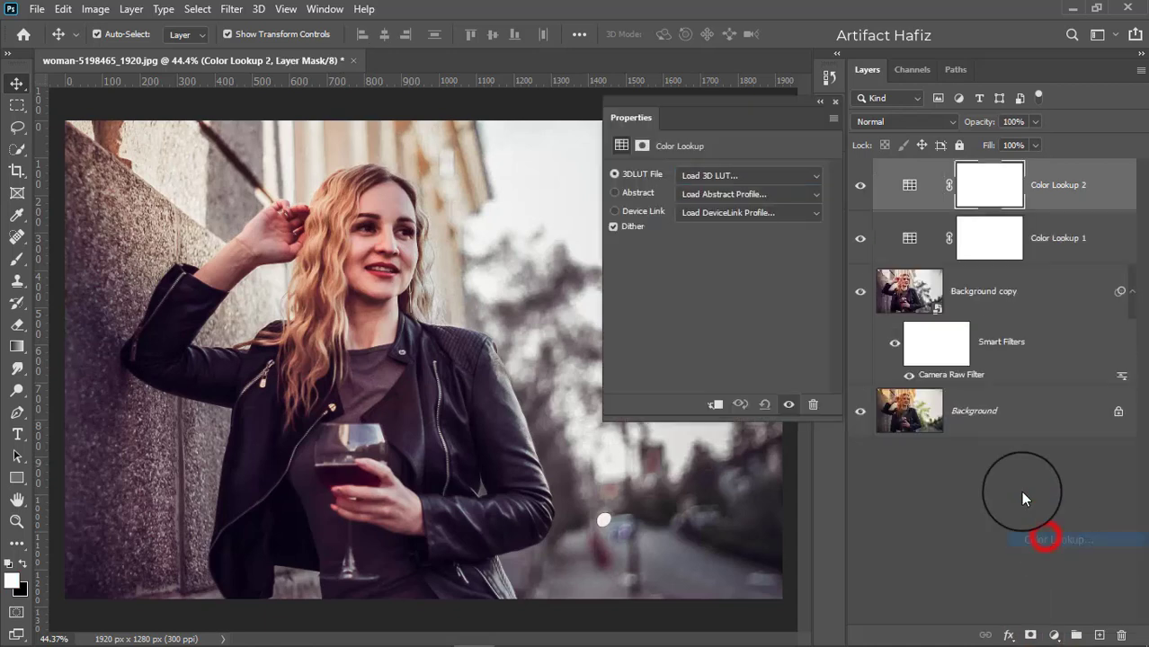
left_click(741, 181)
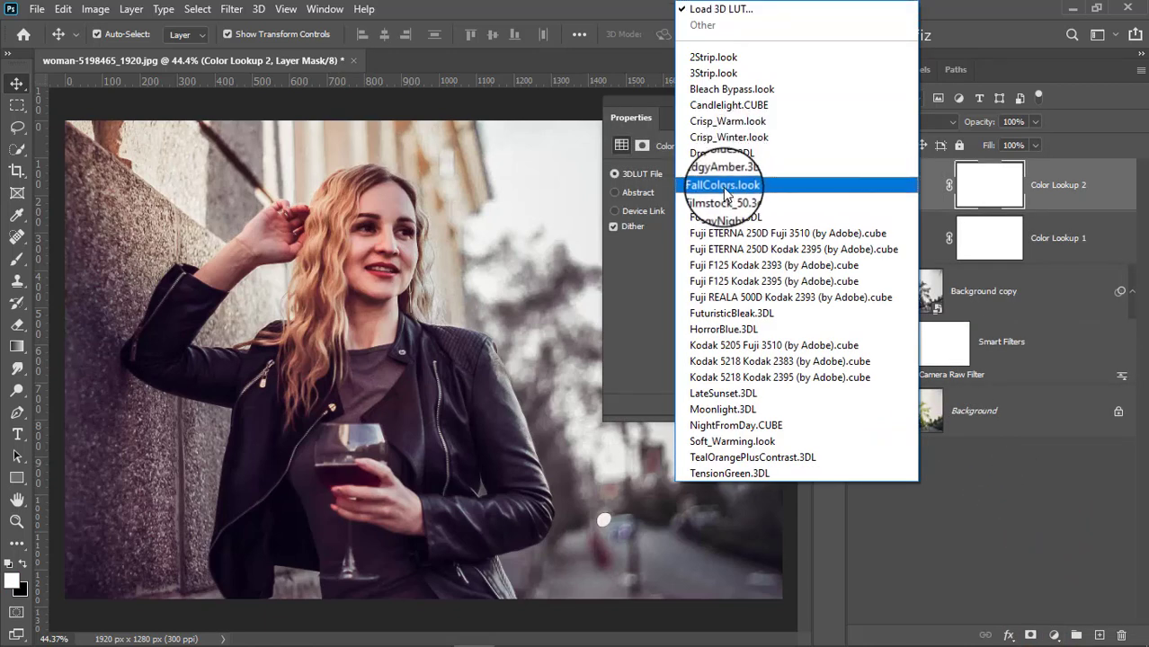
left_click(726, 128)
left_click(824, 100)
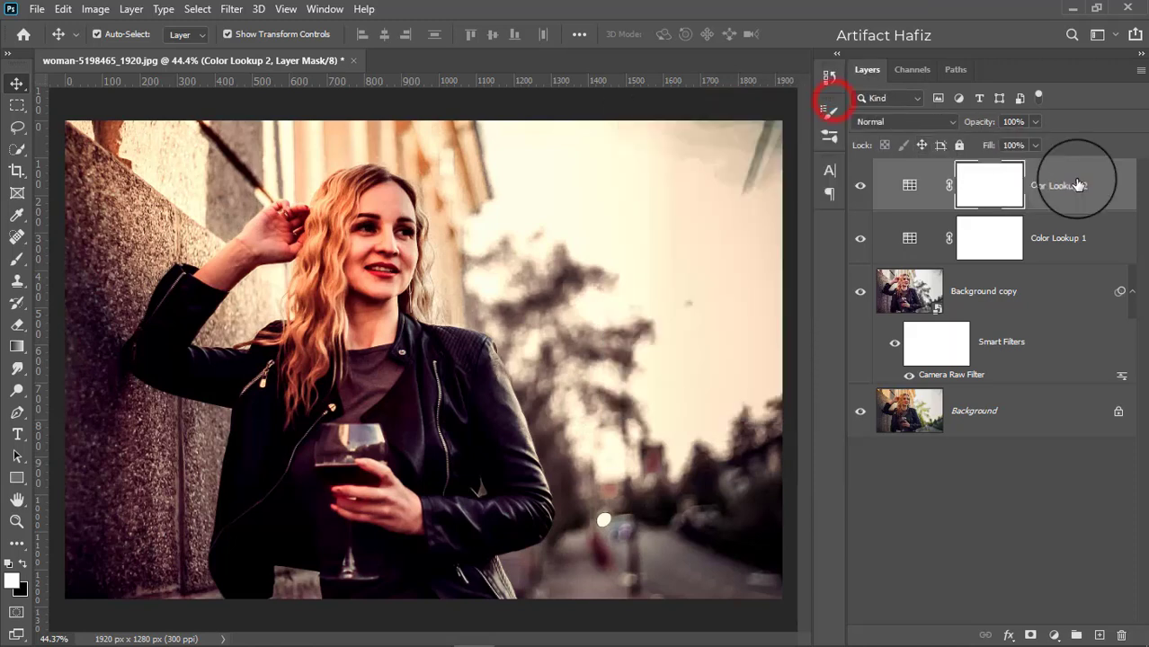
Lower the opacity of the Crisp_Warm color lookup layer to 22%.
left_click(1076, 178)
left_click_drag(1036, 144, 985, 144)
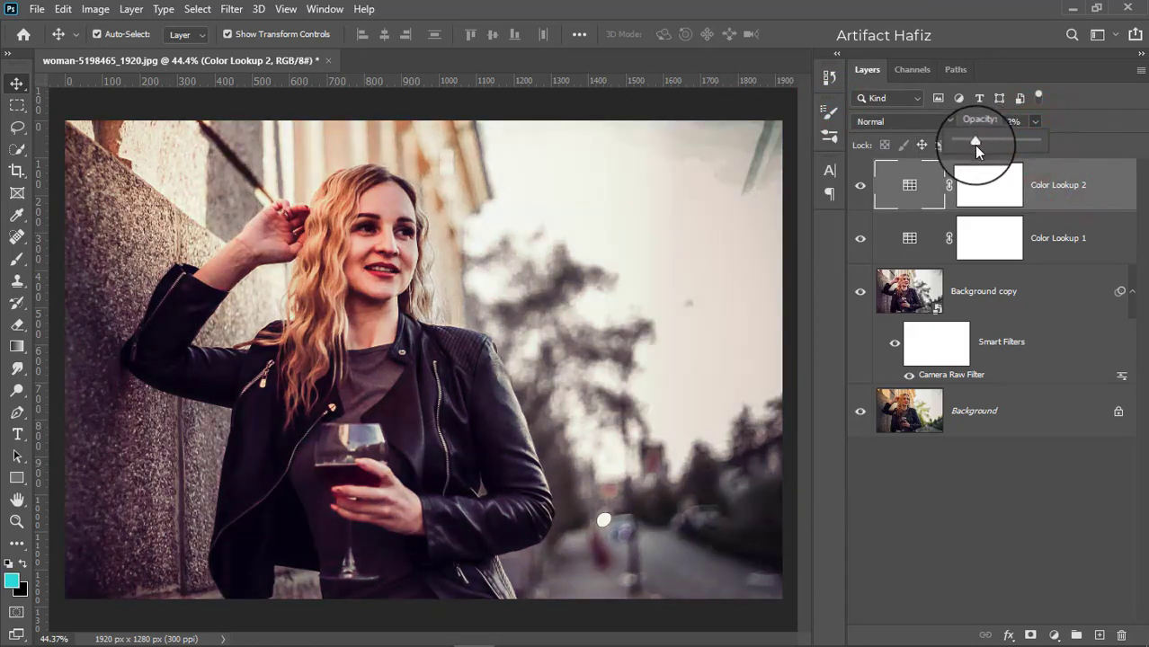
left_click(1055, 190)
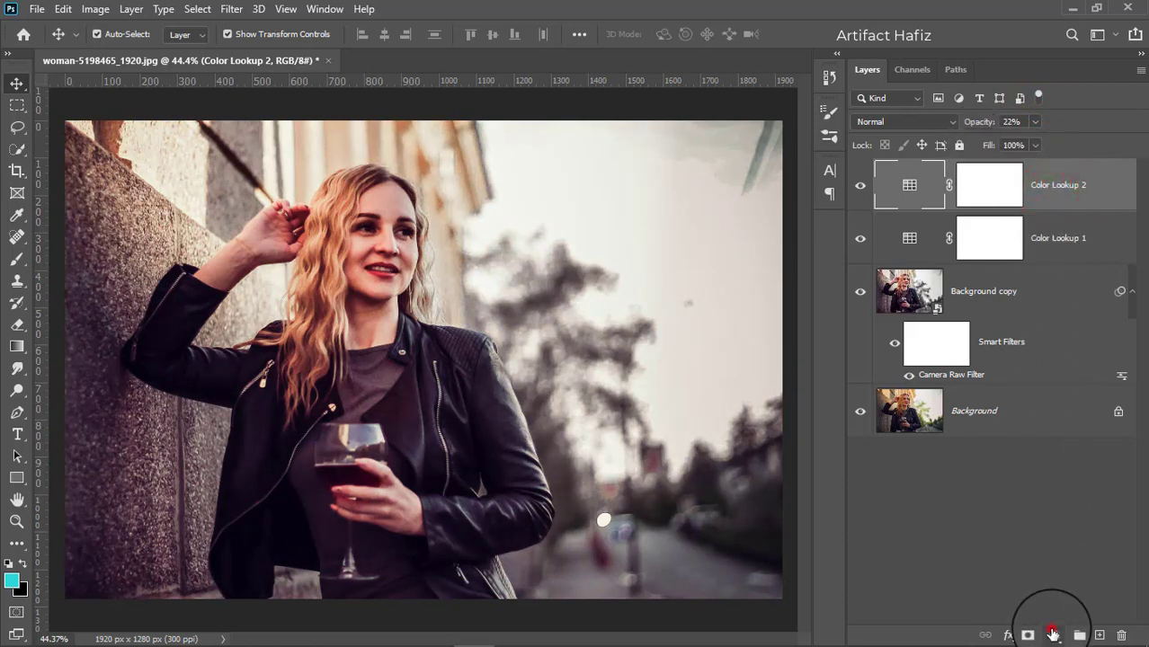
Add a Levels adjustment layer on top and set its white input level to 247.
left_click(1053, 635)
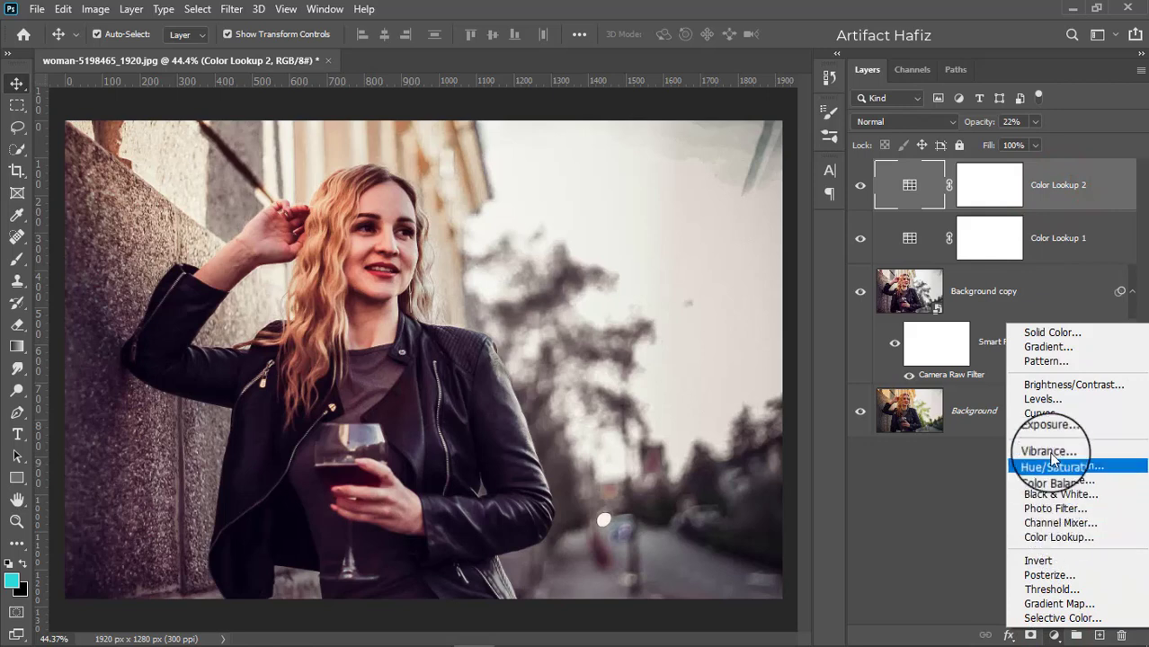
left_click(1041, 399)
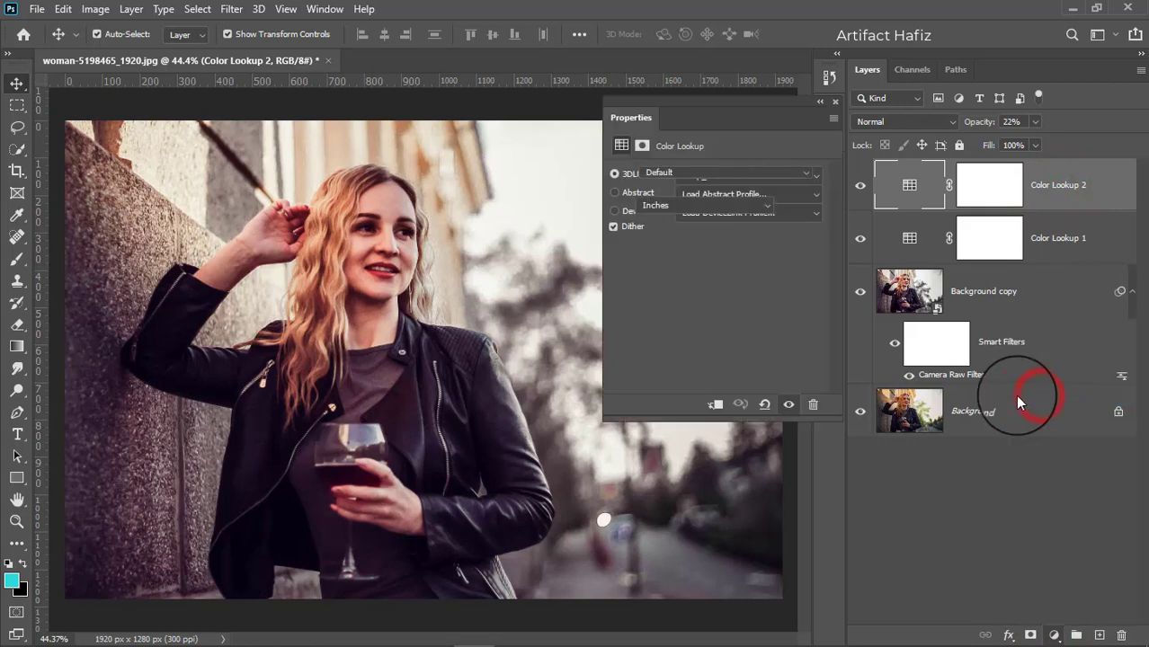
left_click_drag(819, 297, 814, 297)
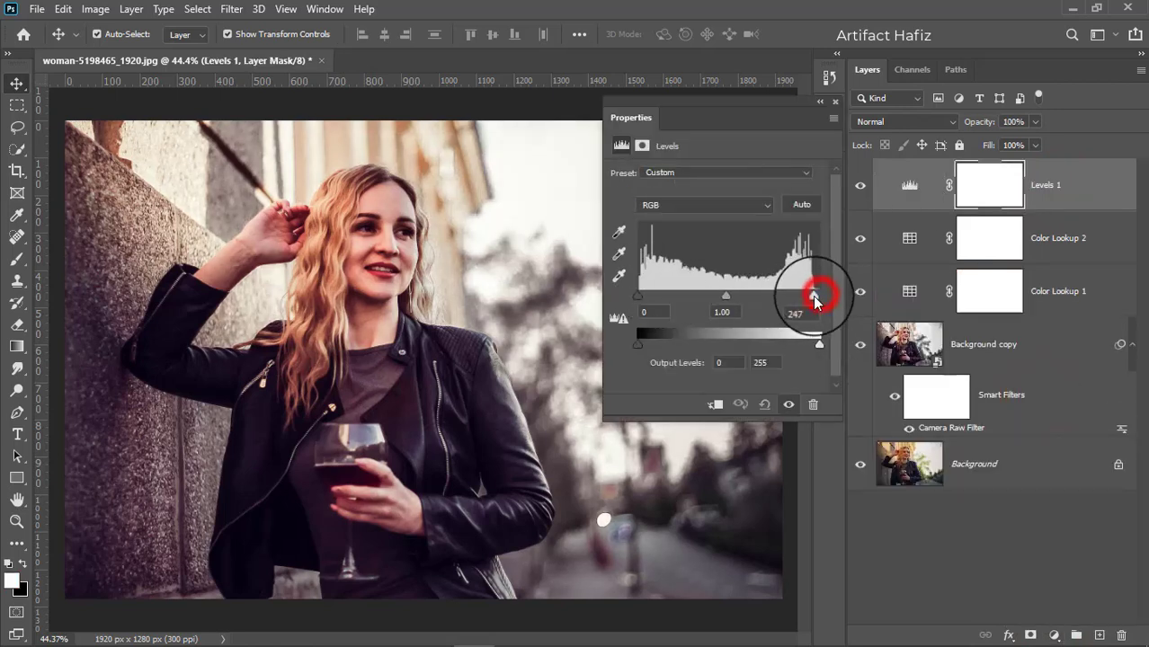
left_click(833, 106)
Add a Curves adjustment layer above the Levels layer and pull the RGB curve's midpoint slightly down to darken the midtones.
left_click(1069, 193)
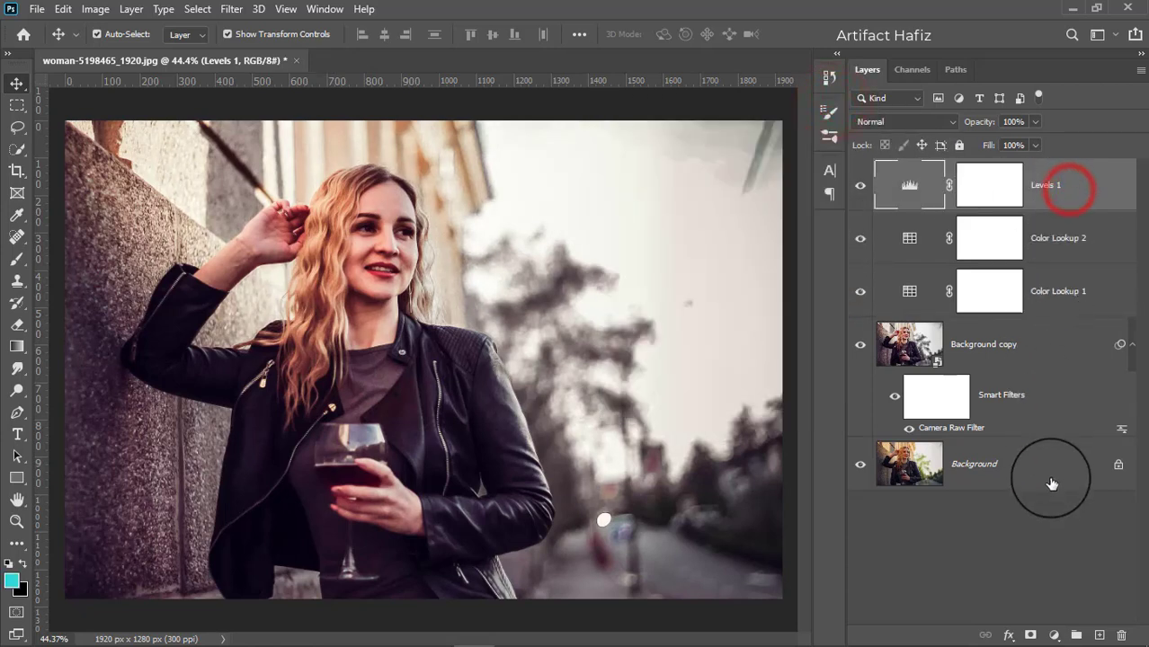
left_click(1053, 635)
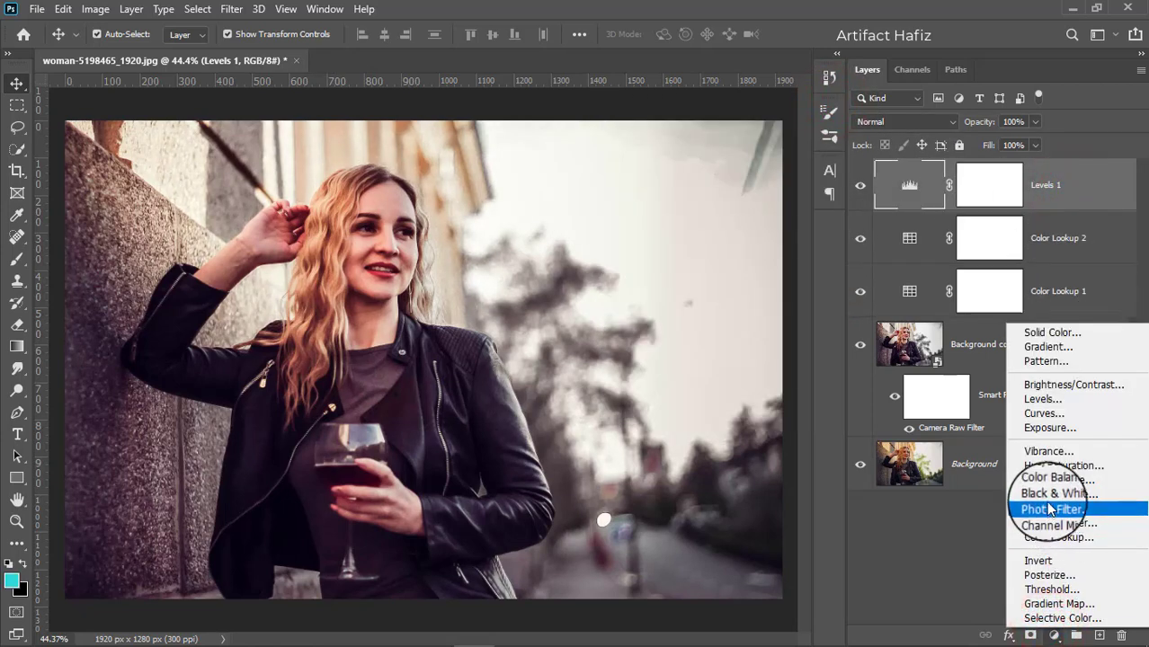
left_click(1040, 414)
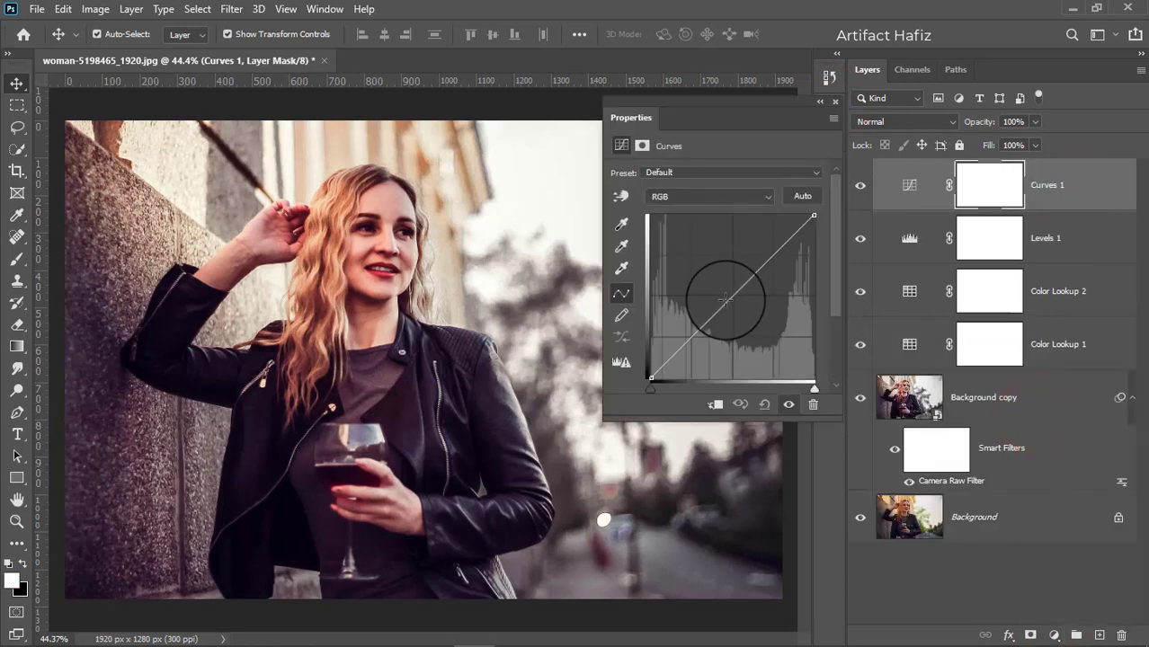
left_click_drag(726, 299, 733, 302)
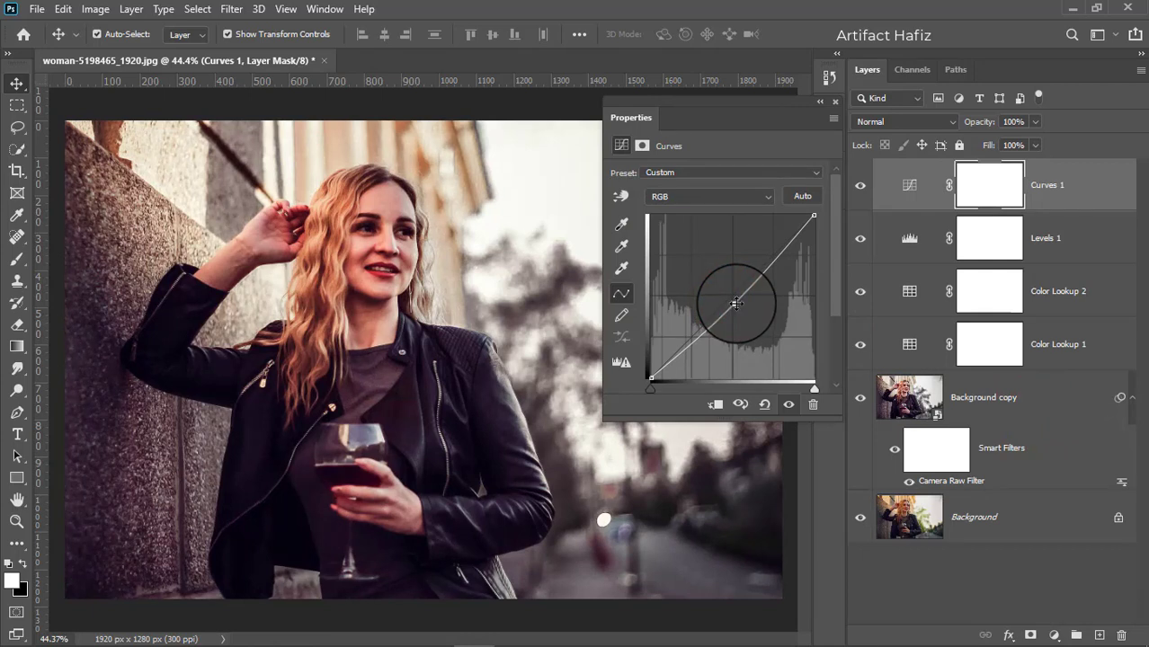
Stamp all visible layers into a new merged layer above the Curves adjustment layer.
left_click(835, 102)
left_click(1068, 176)
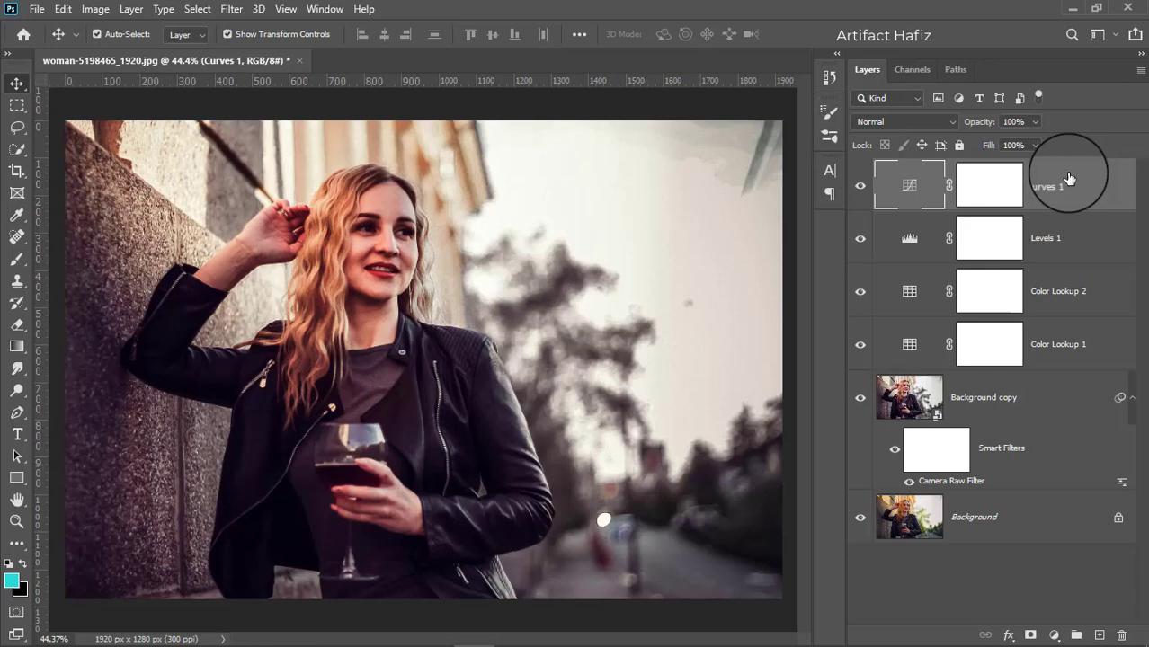
key("ctrl+alt+shift+e")
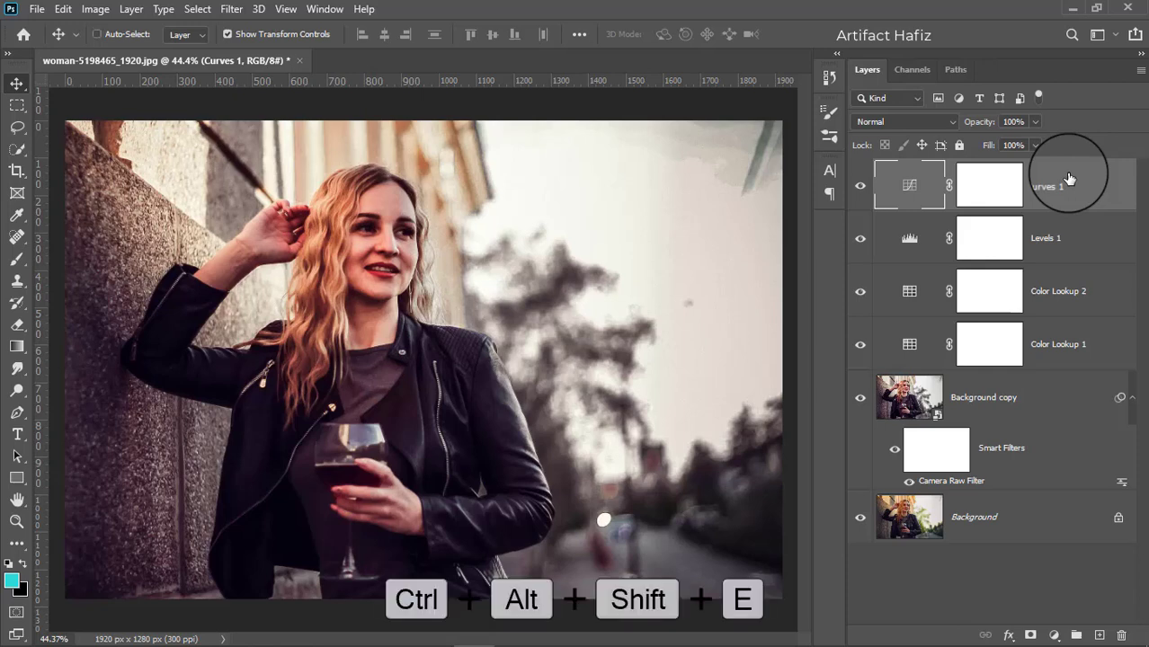
scroll(369, 243, "up", 4)
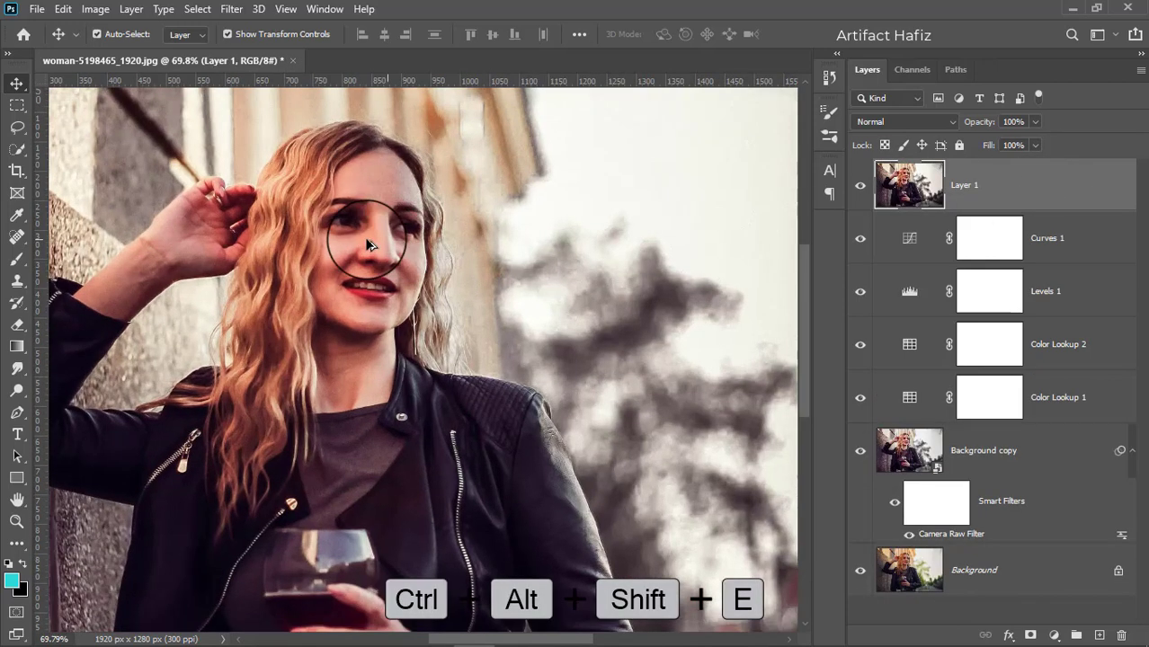
scroll(369, 243, "down", 2)
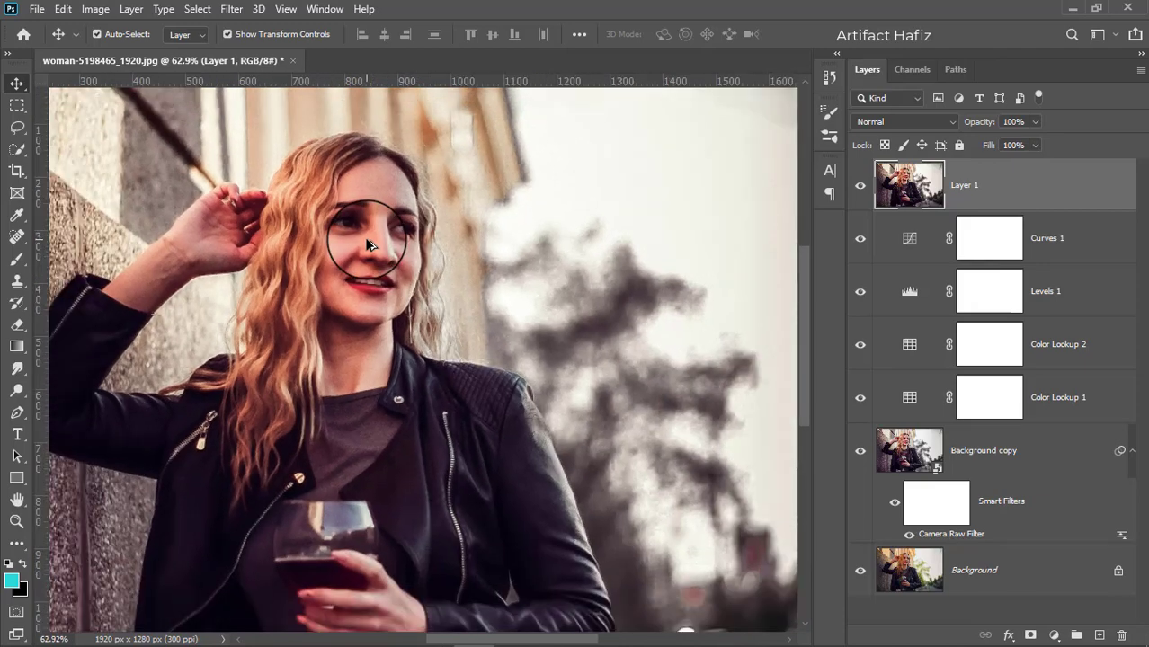
scroll(369, 243, "up", 2)
Invert the colors of the merged layer and set its blend mode to Vivid Light.
key("ctrl+i")
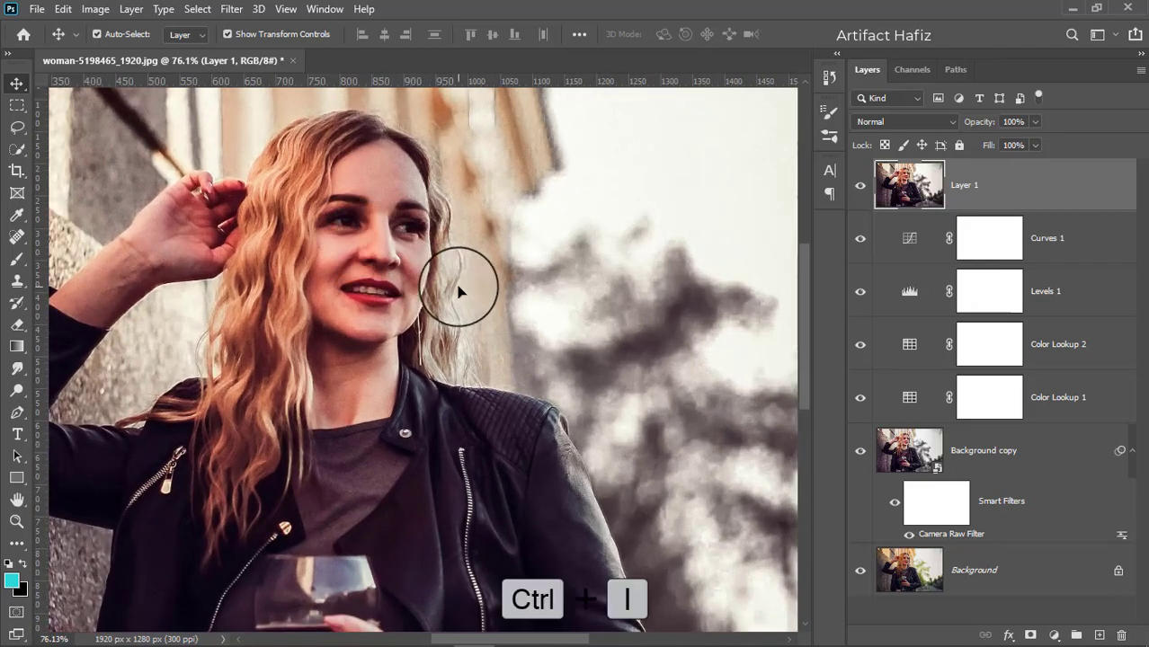
key("ctrl+i")
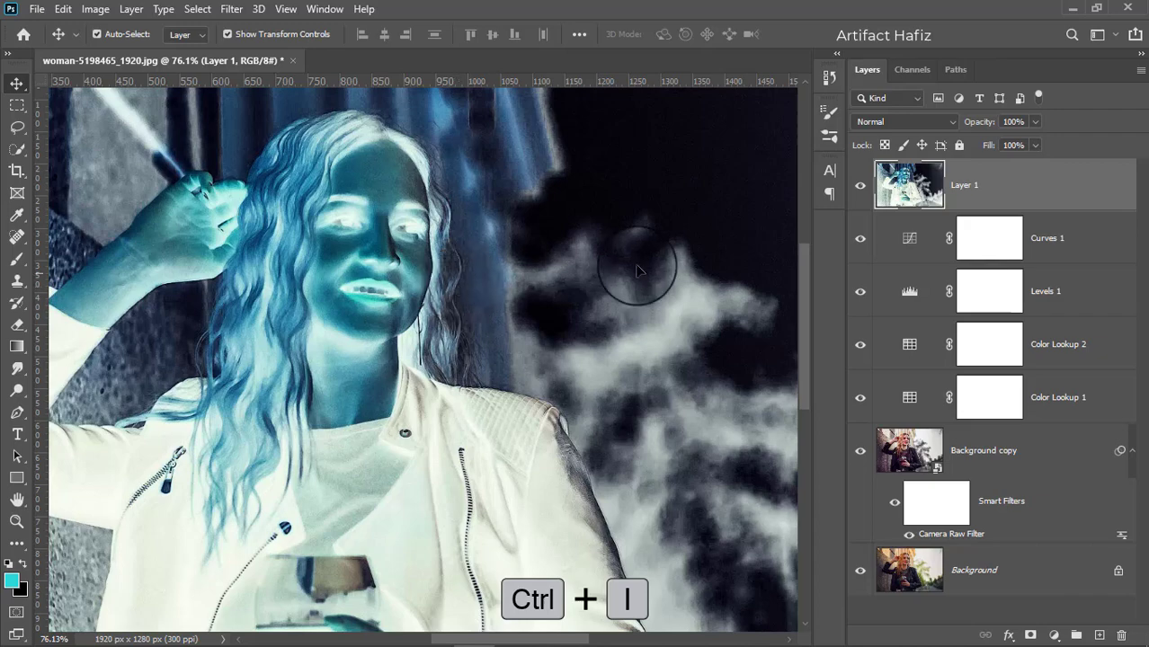
left_click(877, 120)
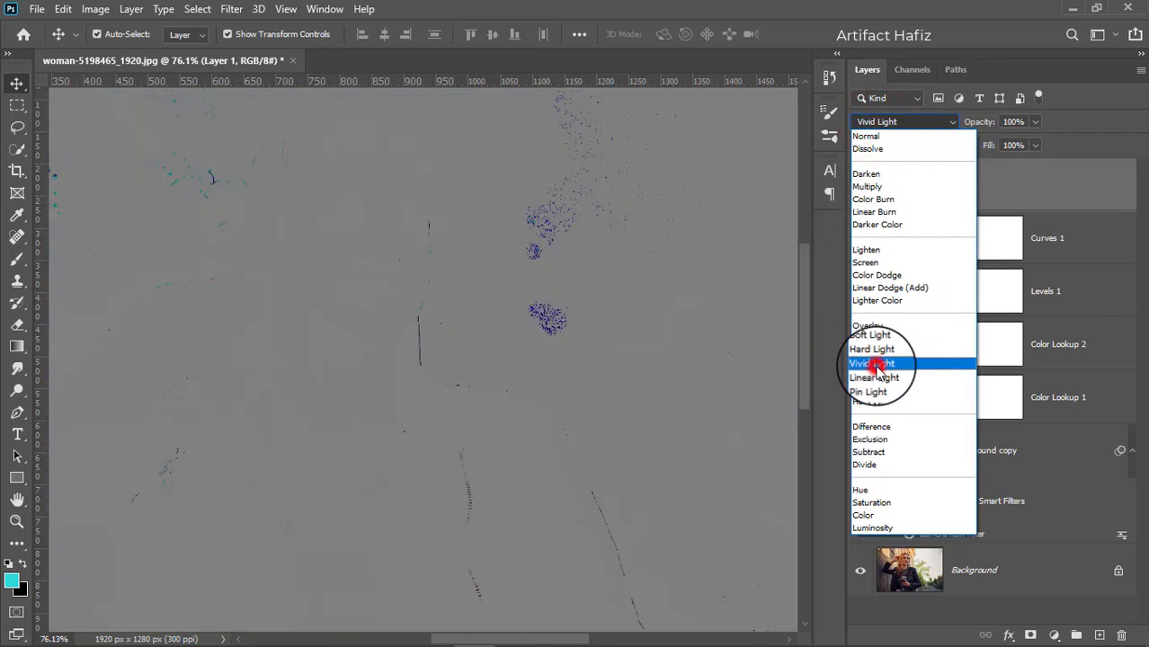
left_click(873, 364)
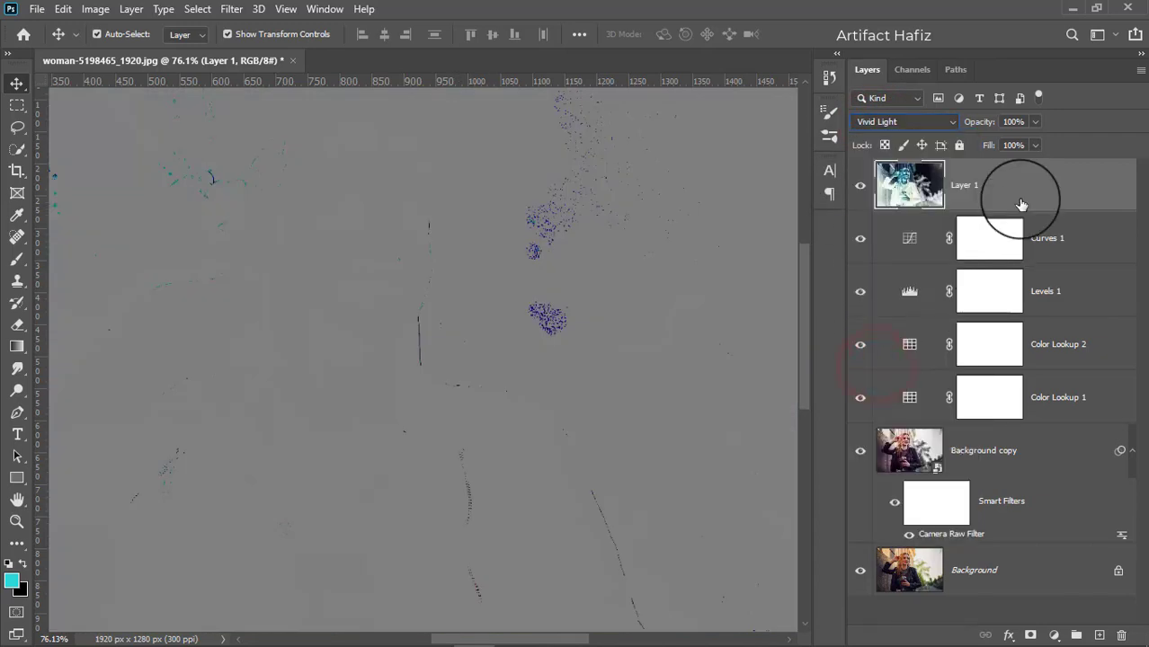
Convert the inverted merged layer into a smart object for smart filters.
left_click(231, 9)
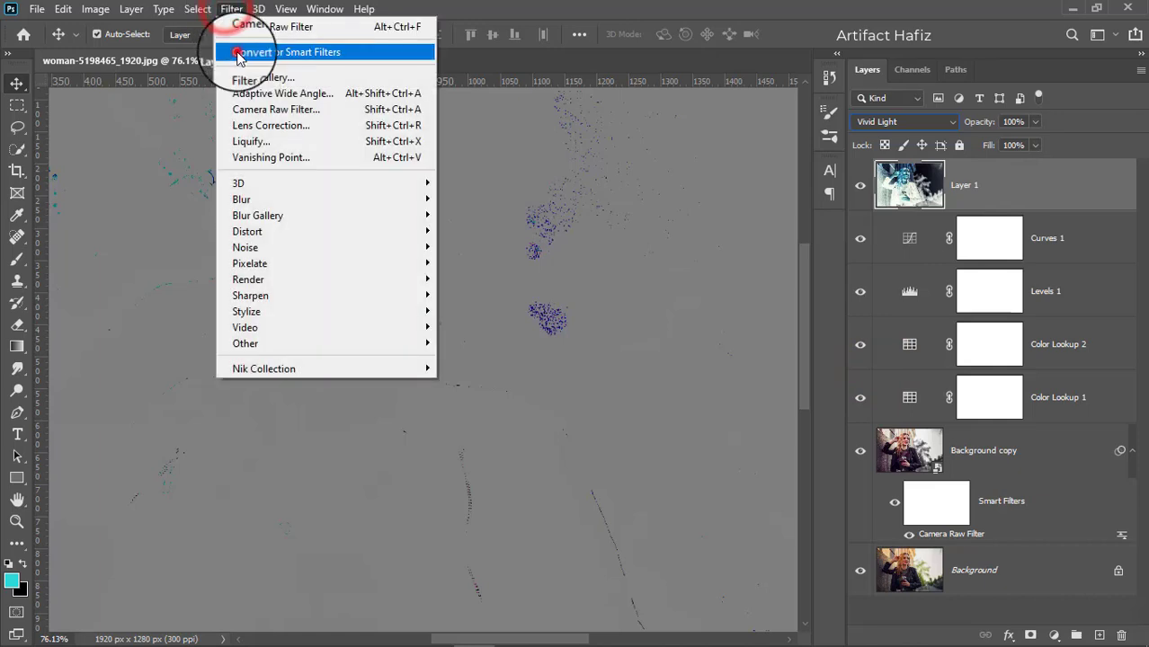
left_click(239, 54)
left_click(551, 261)
Apply a High Pass filter with a radius of 3.8 pixels to the merged smart object layer.
left_click(230, 9)
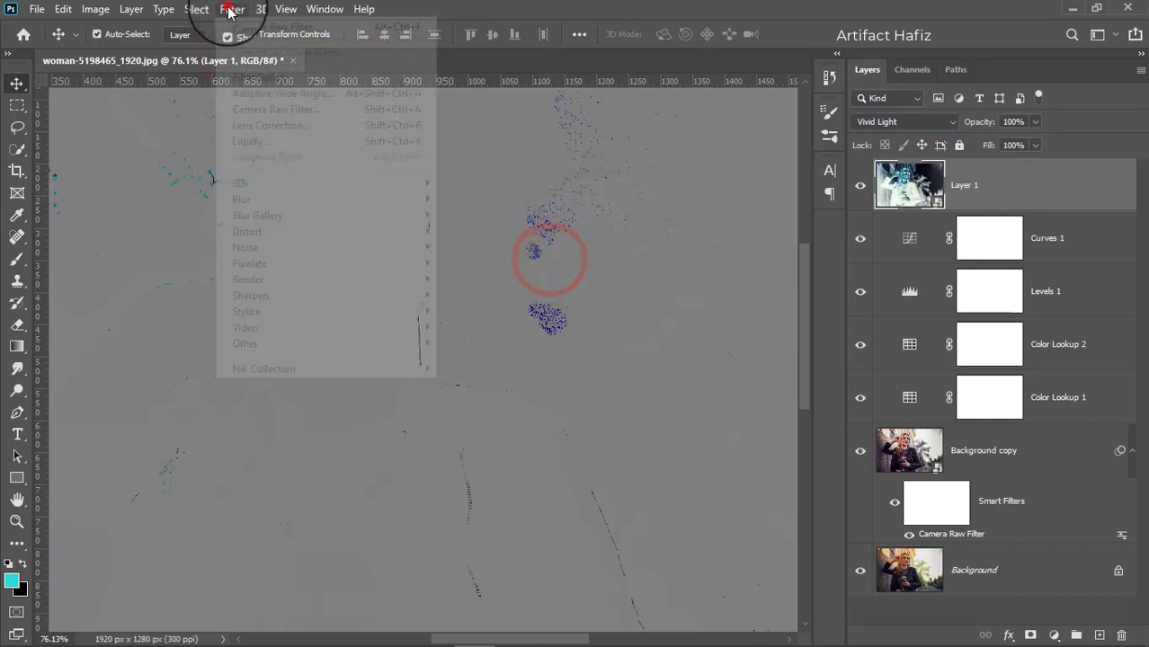
mouse_move(259, 345)
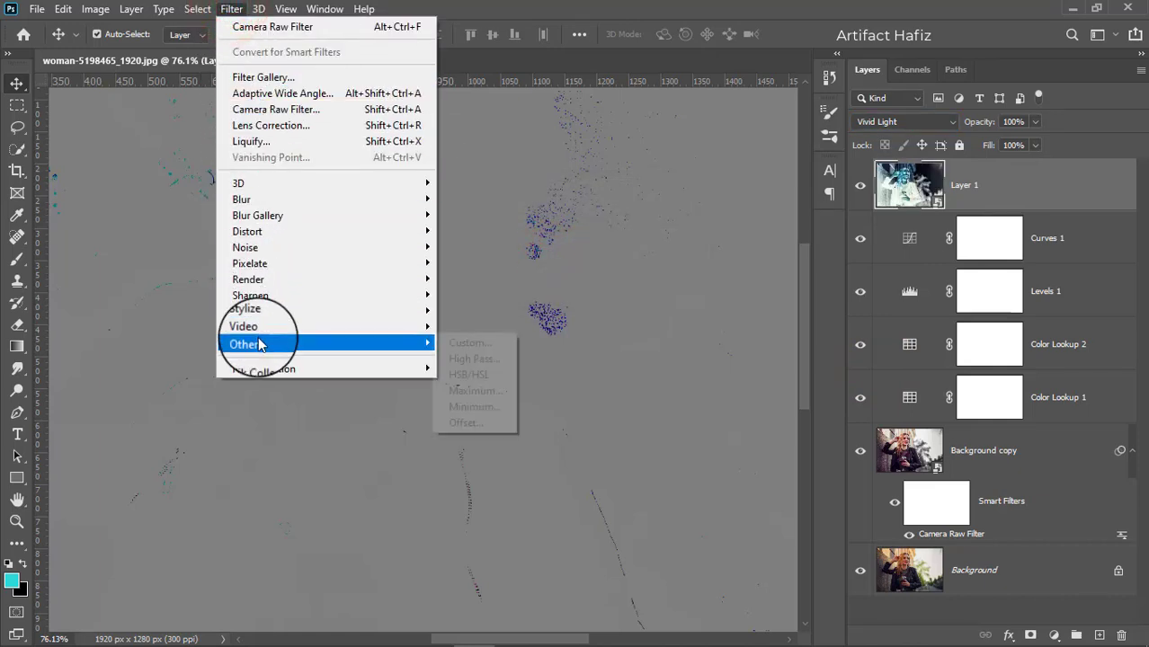
left_click(472, 359)
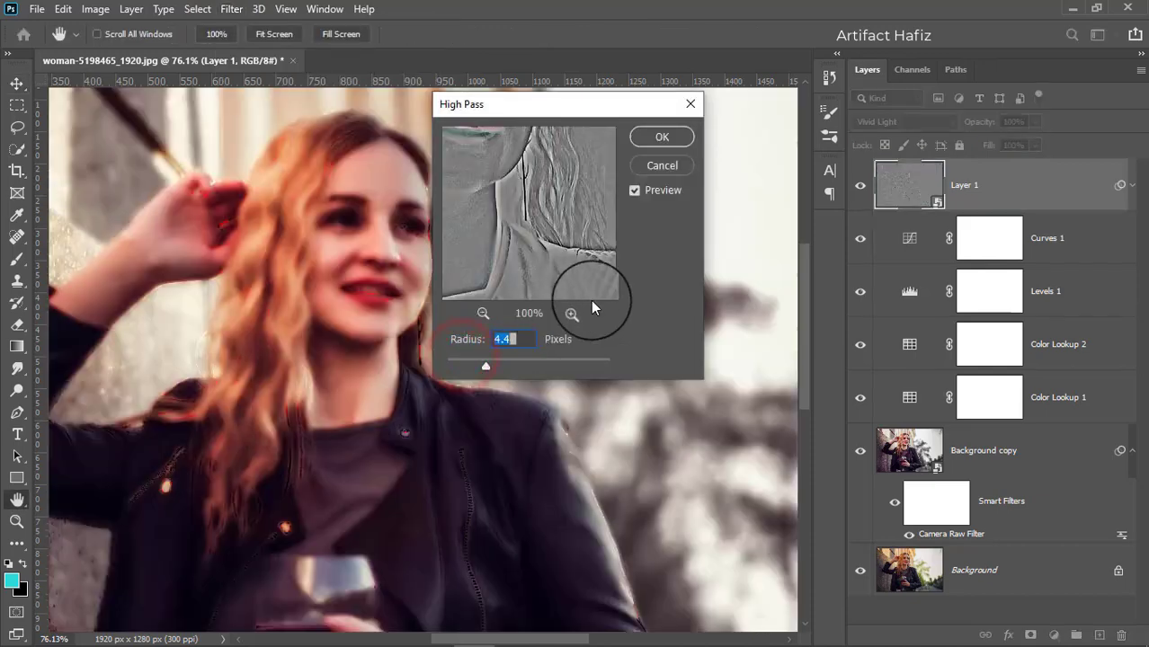
left_click_drag(531, 106, 627, 105)
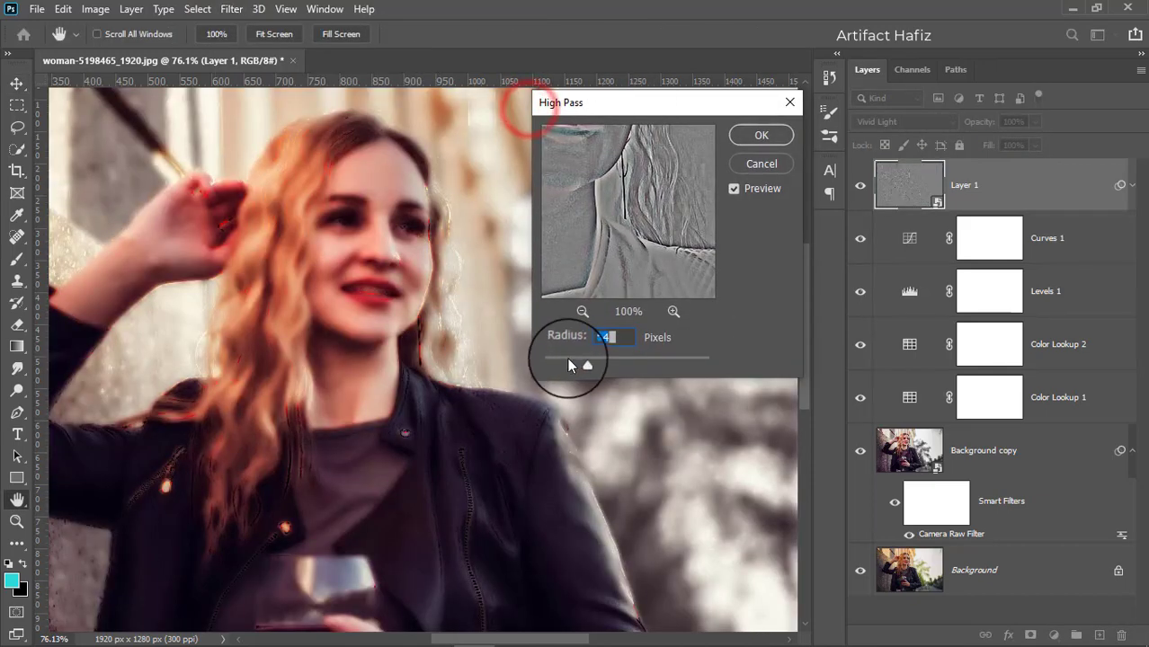
mouse_move(600, 366)
left_mouse_down()
mouse_move(569, 366)
mouse_move(578, 366)
left_mouse_up()
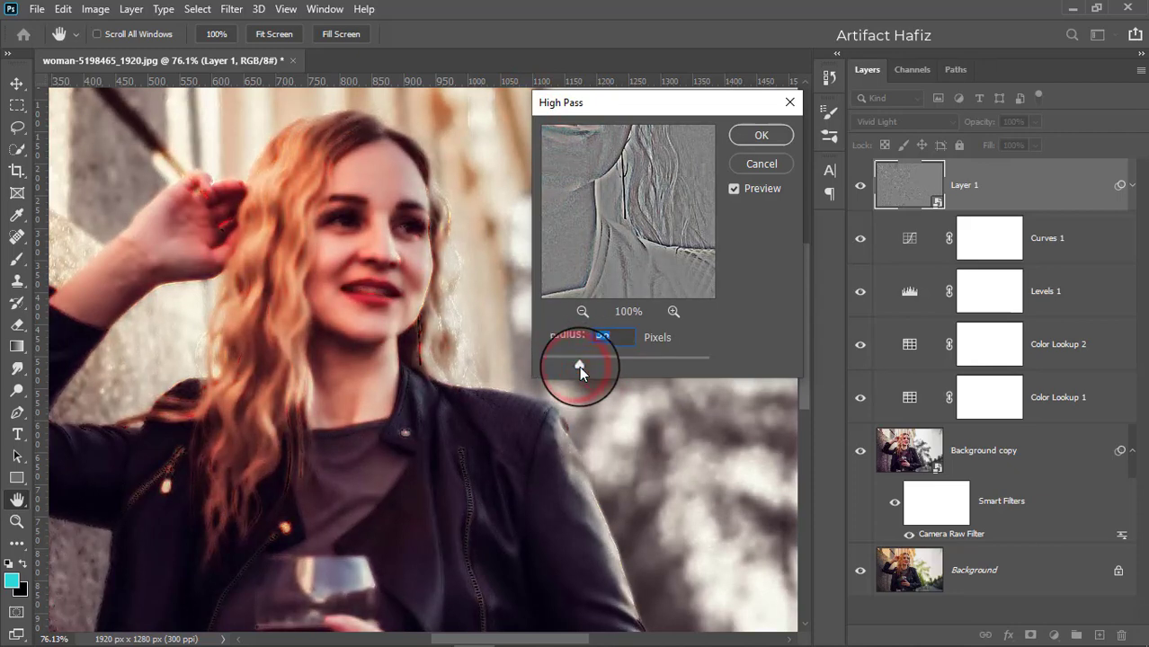
left_click(735, 133)
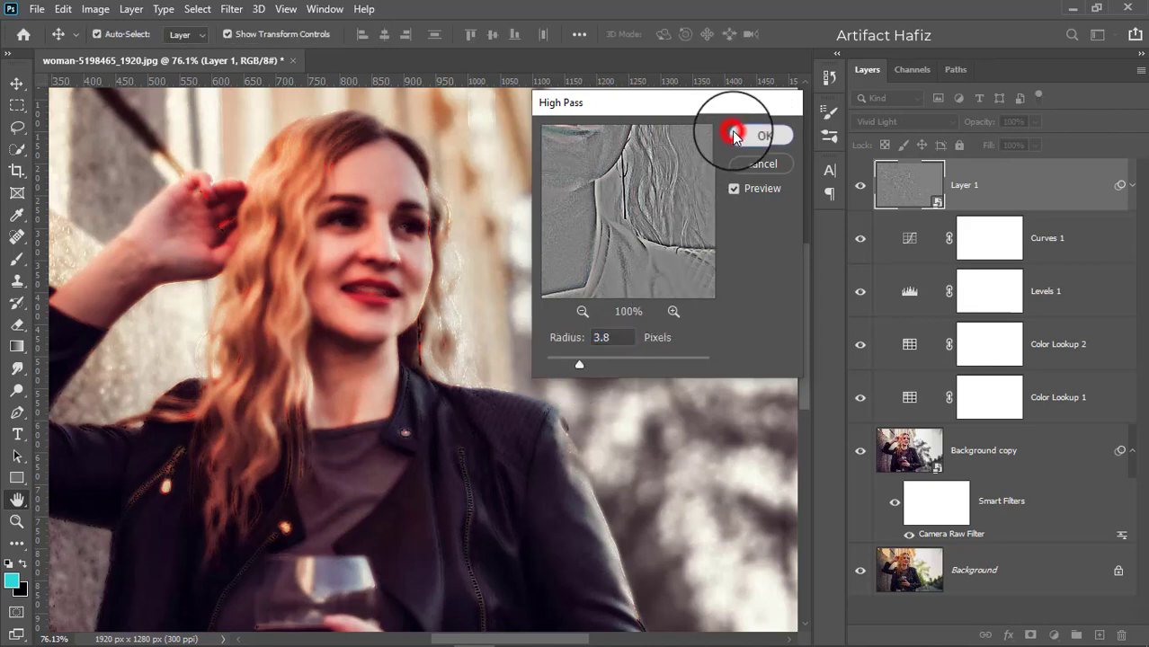
Apply a Gaussian Blur with a radius of 1.1 pixels to the same smart object layer.
left_click(233, 10)
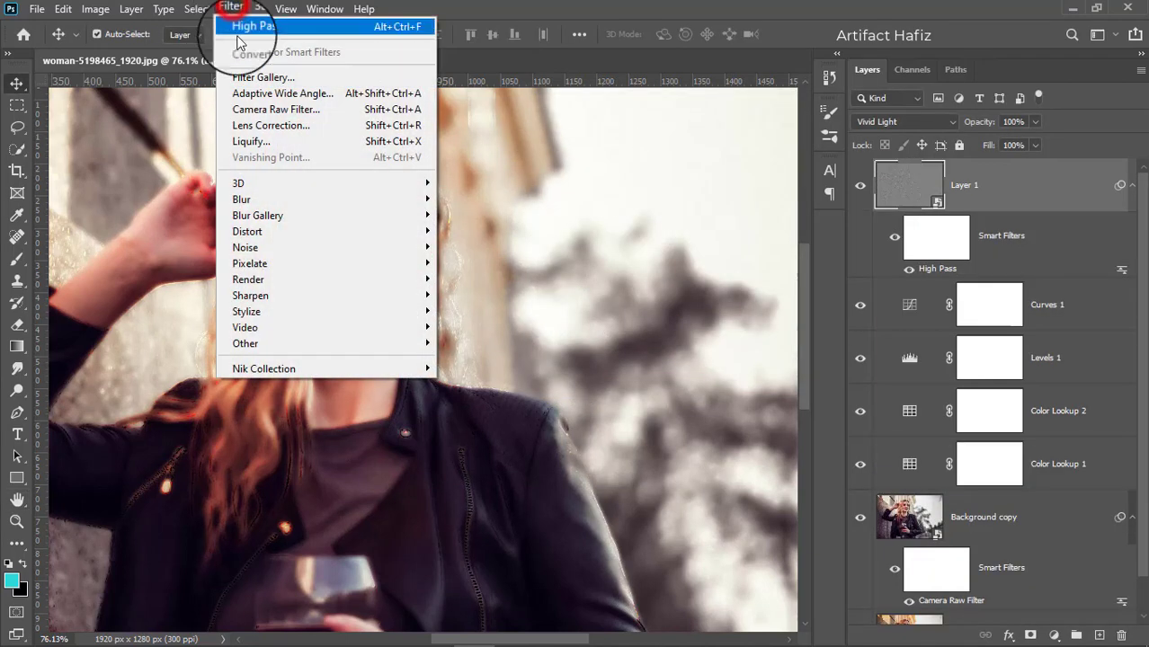
mouse_move(368, 200)
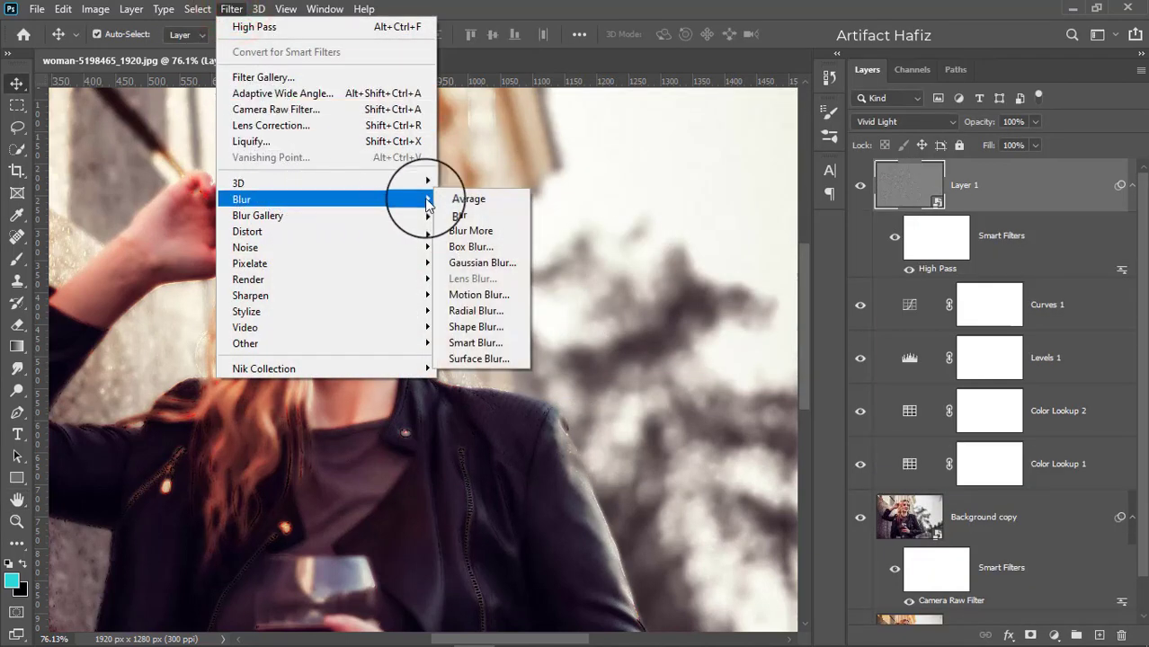
left_click(457, 263)
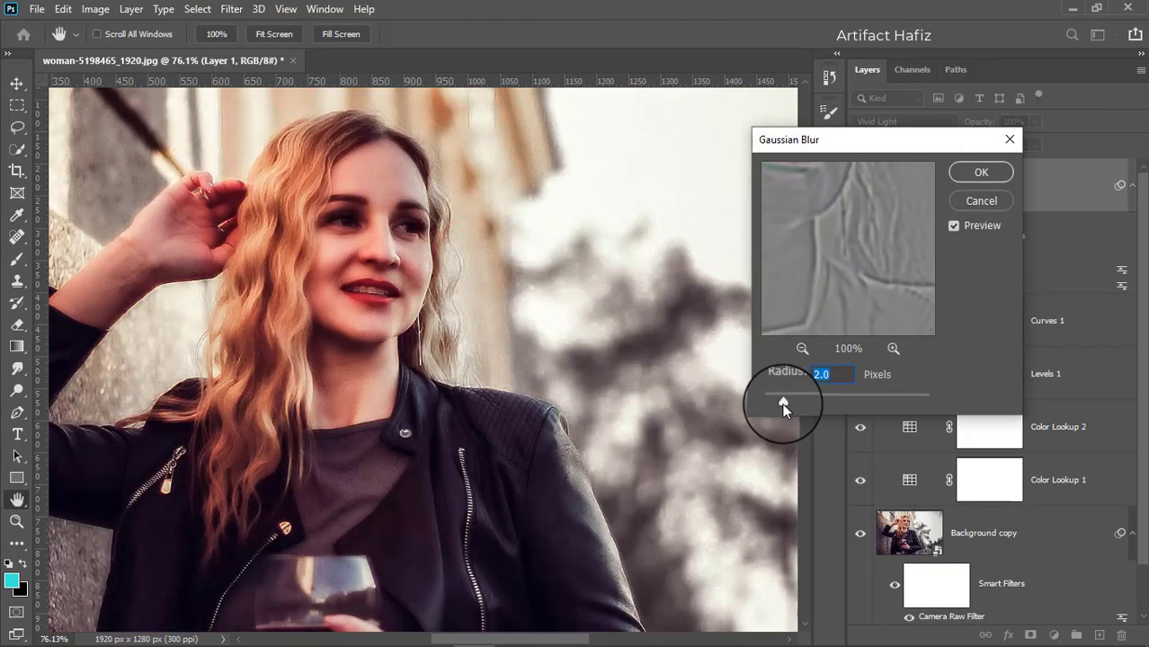
left_click_drag(783, 405, 796, 406)
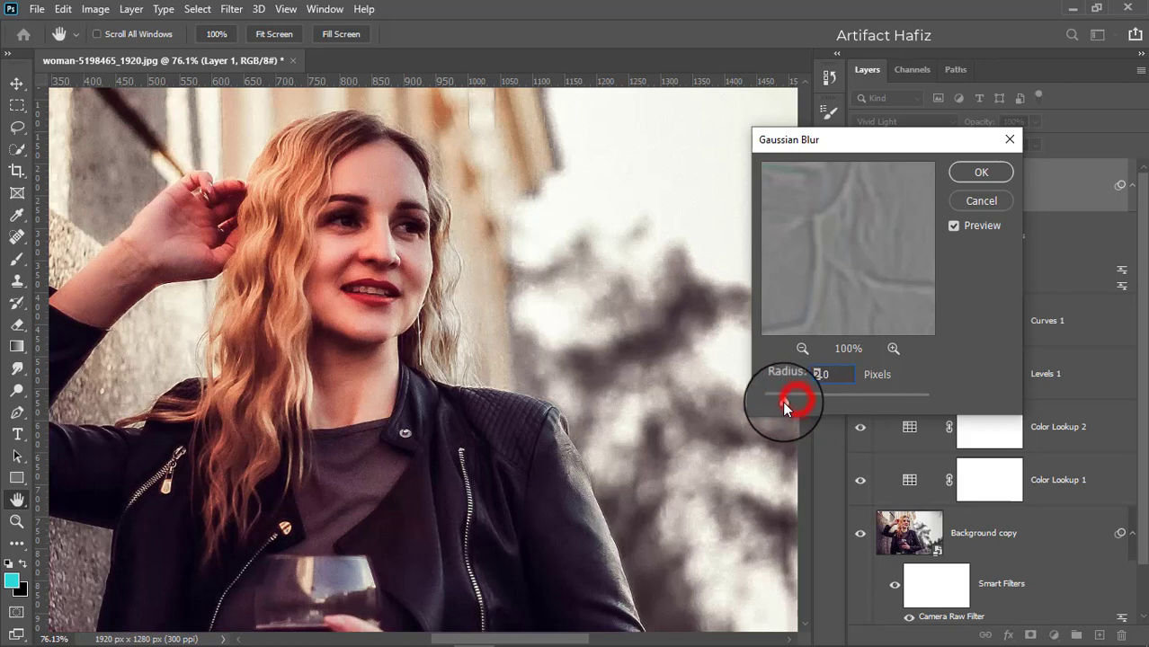
left_click(776, 405)
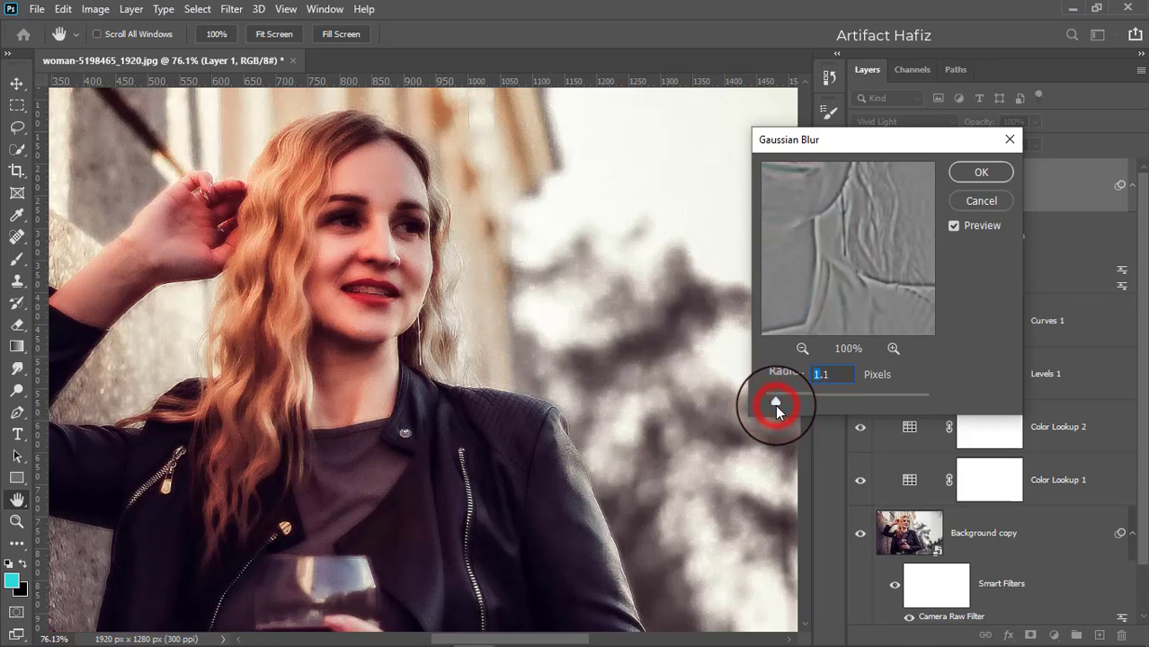
left_click(777, 406)
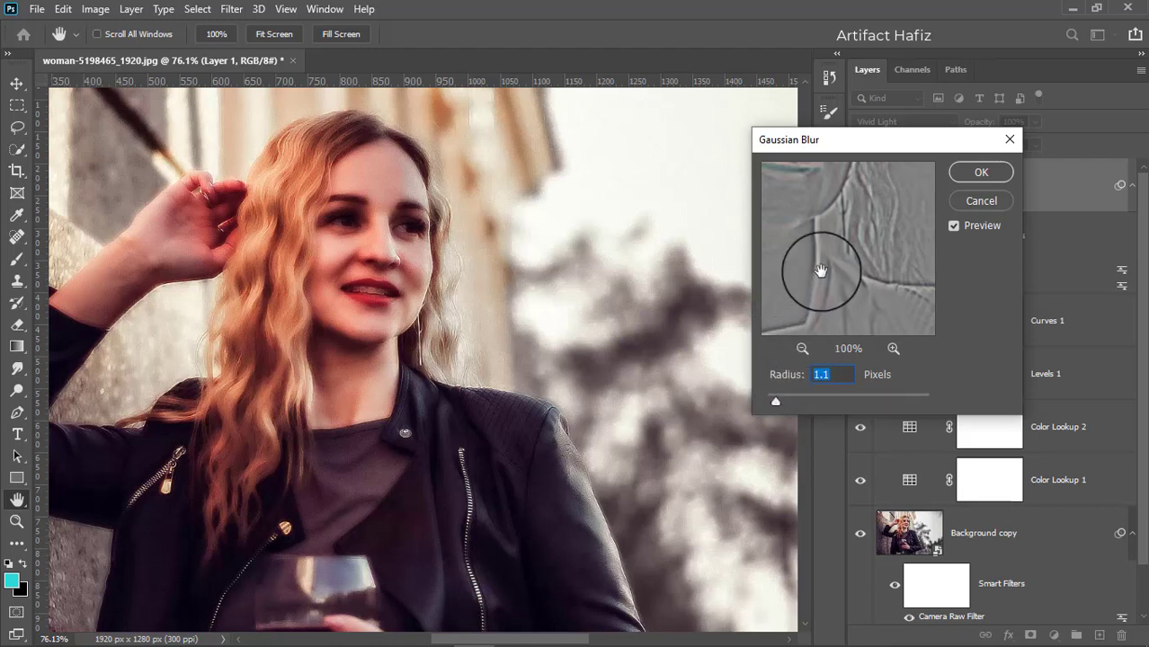
left_click(964, 175)
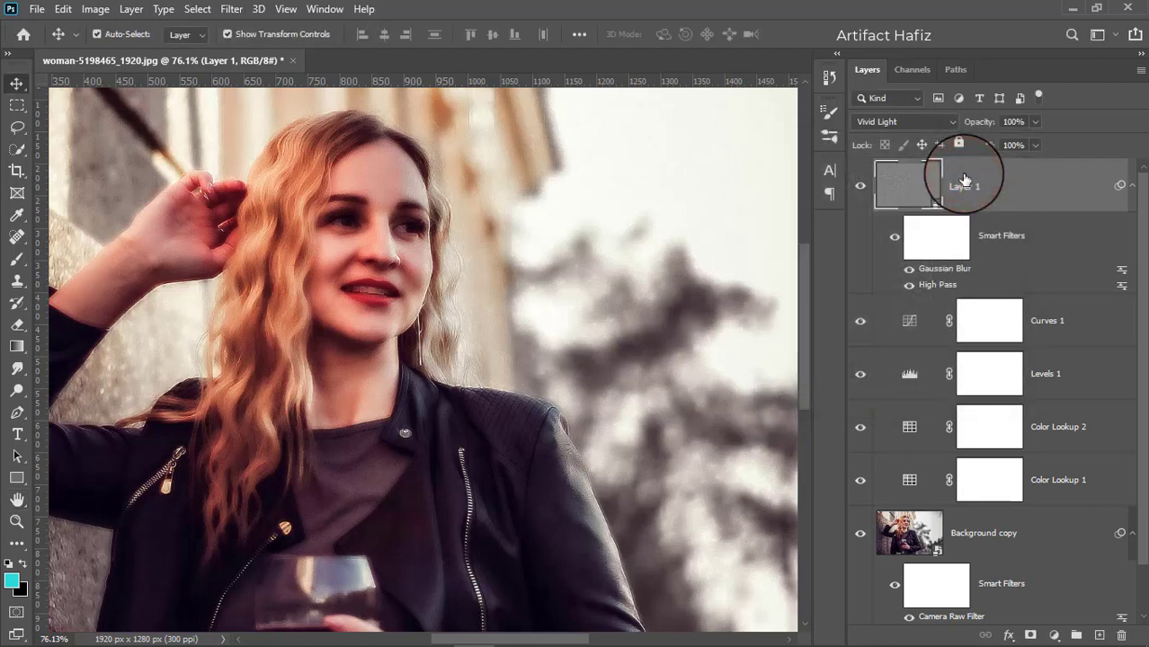
Add a layer mask to the skin-smoothing layer and invert it to black.
scroll(541, 323, "down", 4)
scroll(541, 322, "up", 4)
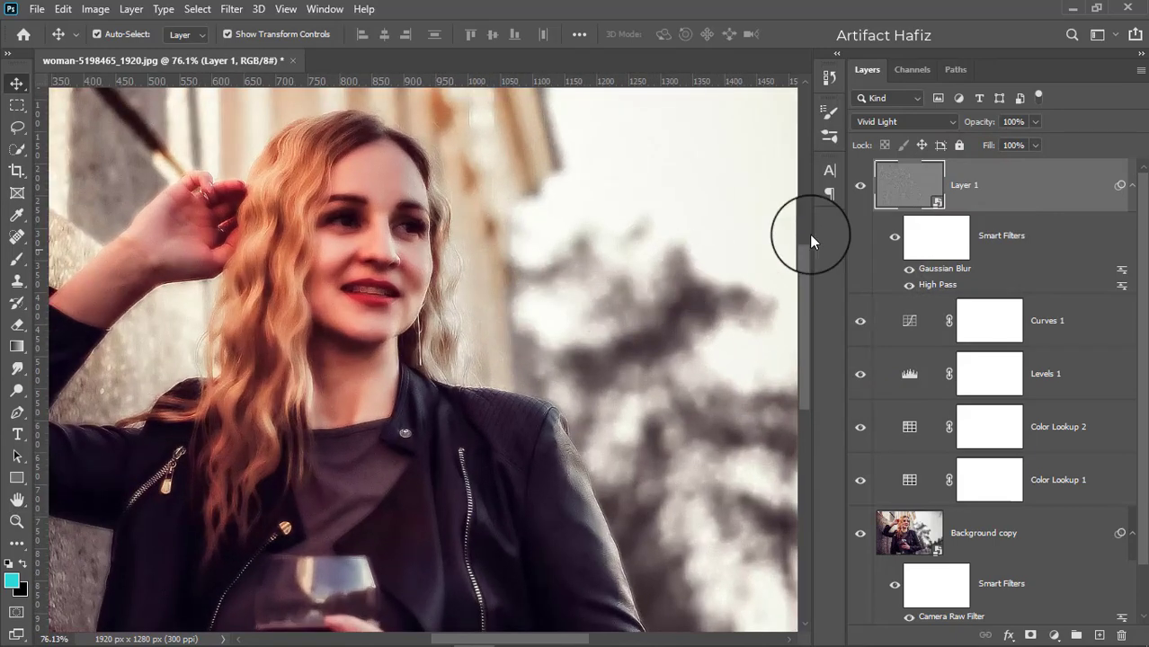
left_click(861, 186)
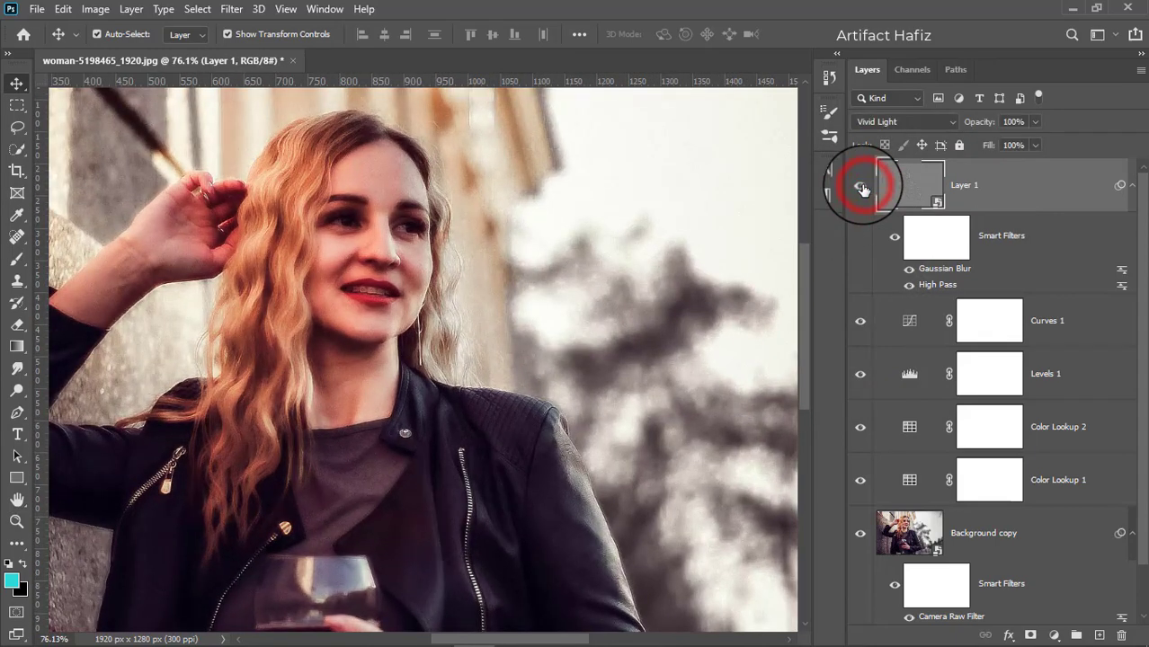
left_click(1032, 635)
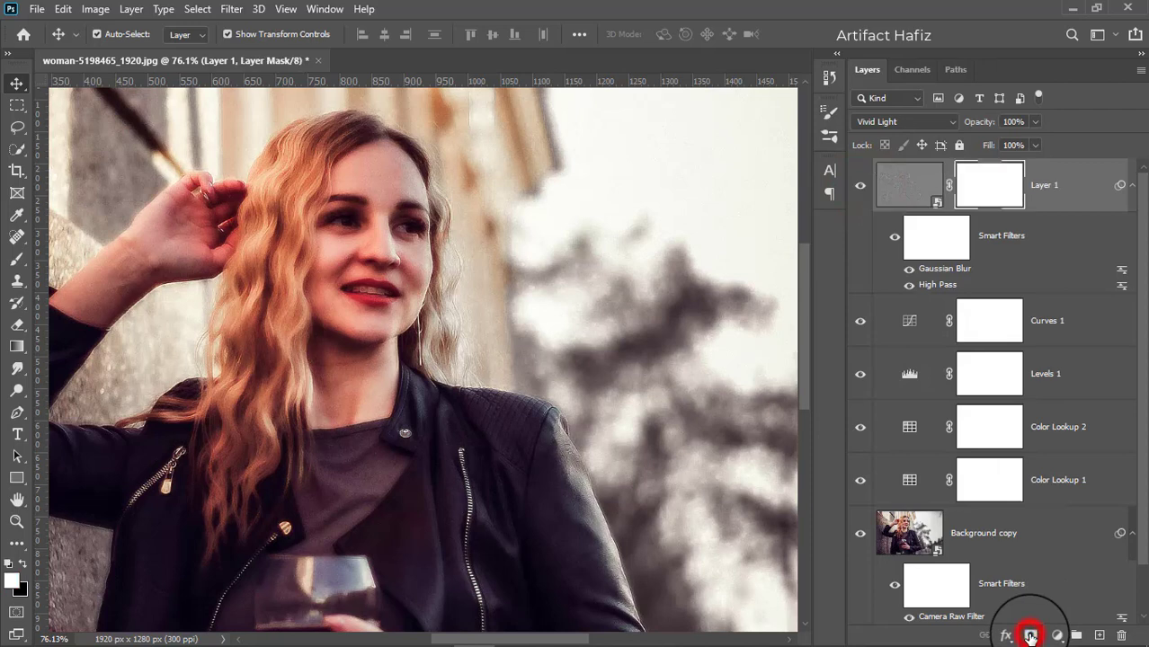
key("ctrl+i")
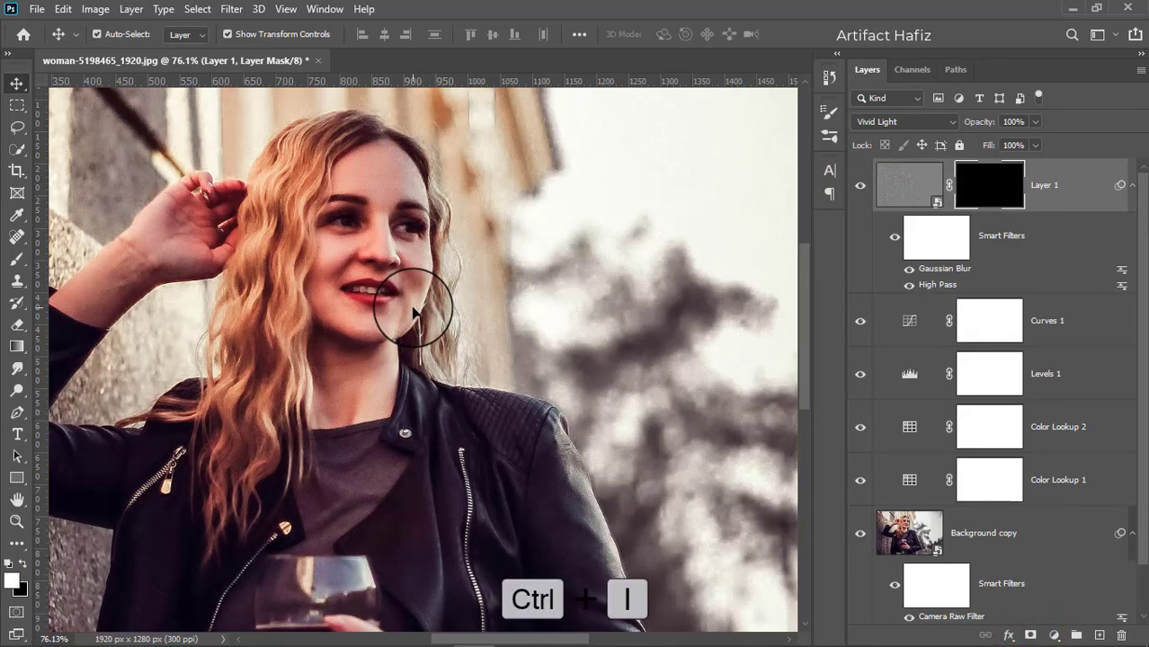
Set up the Brush tool with a white foreground color and 100% opacity for painting on the mask.
left_click(17, 261)
left_click(23, 564)
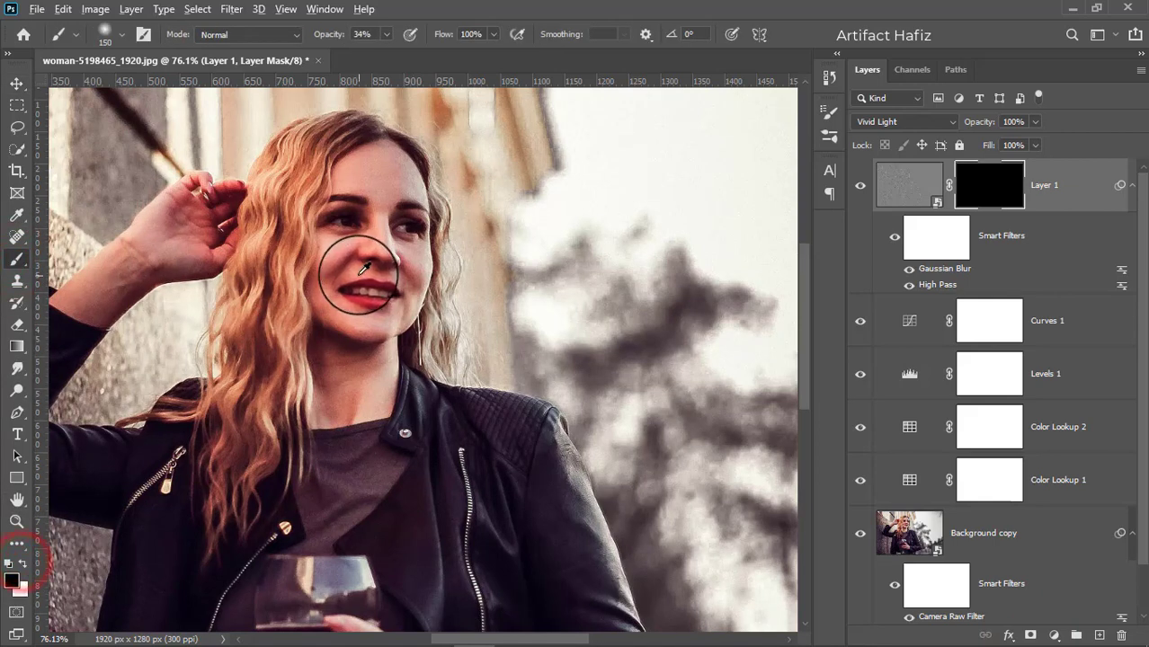
scroll(364, 268, "up", 2)
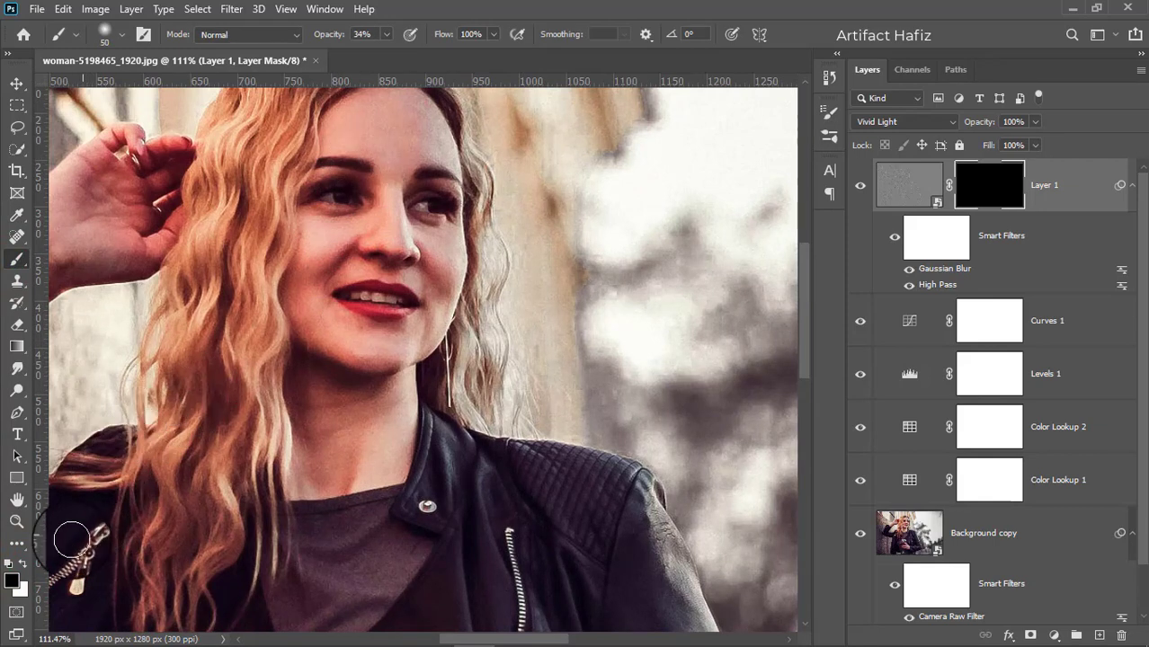
left_click(22, 564)
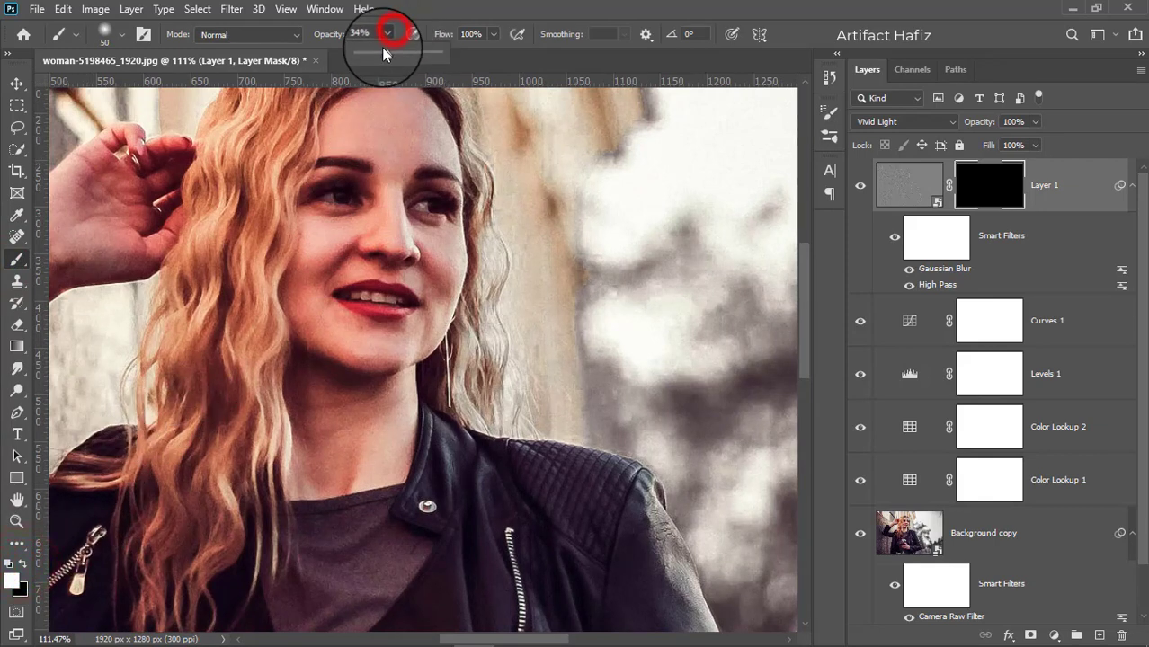
left_click_drag(383, 54, 461, 52)
Paint white on the skin-smoothing layer's mask over the forehead, cheeks, nose and chin, reducing the brush size to 35 and then 20 px.
mouse_move(411, 123)
left_mouse_down()
mouse_move(445, 262)
mouse_move(392, 258)
mouse_move(459, 260)
mouse_move(440, 267)
mouse_move(444, 248)
mouse_move(466, 270)
mouse_move(429, 299)
mouse_move(399, 260)
mouse_move(374, 267)
mouse_move(435, 248)
mouse_move(415, 242)
mouse_move(467, 272)
mouse_move(402, 259)
mouse_move(467, 273)
mouse_move(449, 247)
mouse_move(398, 268)
mouse_move(404, 247)
mouse_move(387, 260)
mouse_move(375, 250)
mouse_move(374, 264)
mouse_move(433, 245)
mouse_move(454, 270)
mouse_move(441, 303)
left_mouse_up()
key("bracketleft")
key("bracketleft")
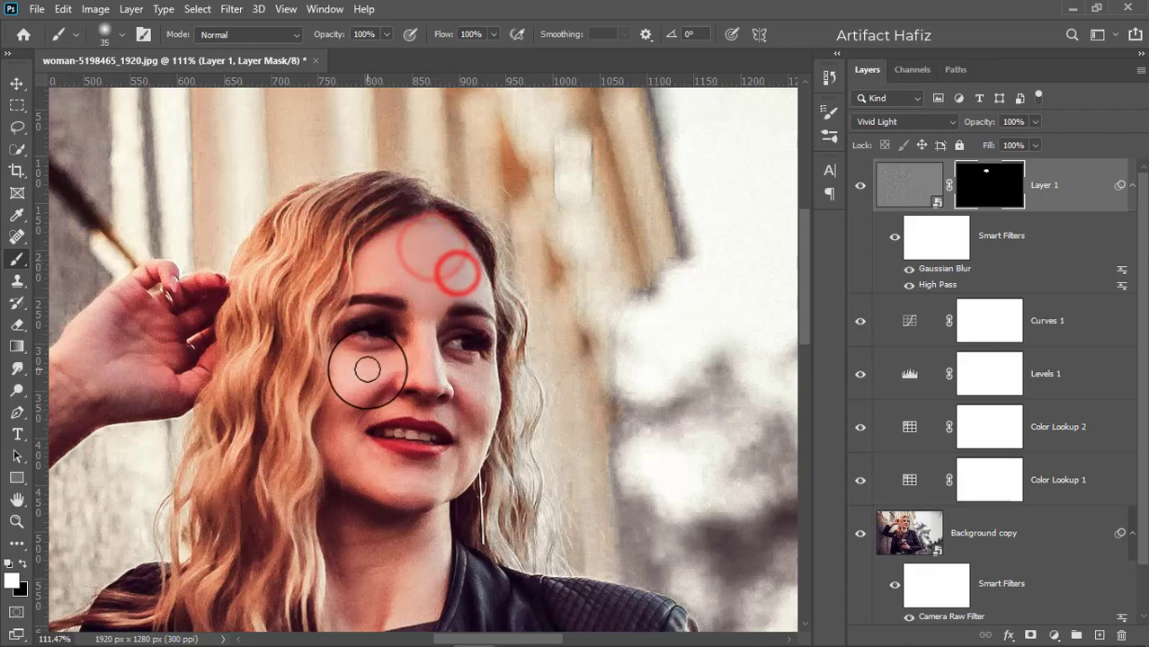
mouse_move(367, 370)
left_mouse_down()
mouse_move(330, 406)
mouse_move(341, 400)
mouse_move(335, 437)
mouse_move(349, 438)
mouse_move(327, 433)
mouse_move(369, 480)
mouse_move(414, 499)
mouse_move(337, 413)
left_mouse_up()
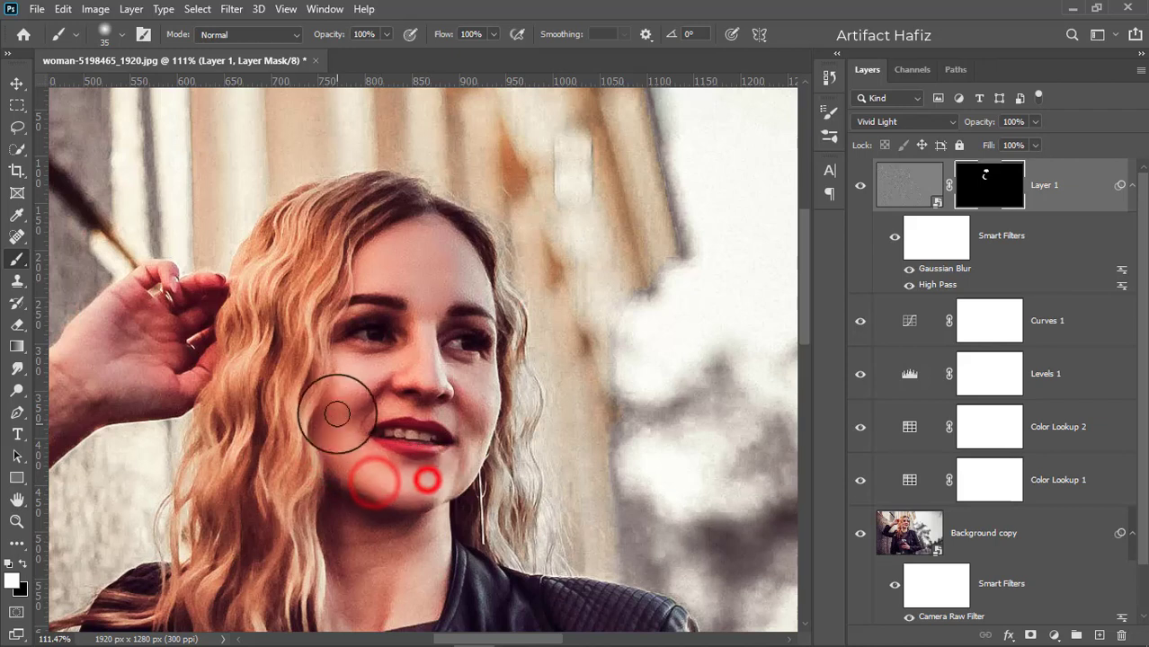
left_click(372, 385)
mouse_move(424, 320)
left_mouse_down()
mouse_move(433, 375)
mouse_move(425, 302)
mouse_move(435, 385)
mouse_move(463, 381)
mouse_move(481, 421)
mouse_move(482, 384)
mouse_move(472, 457)
mouse_move(482, 371)
mouse_move(484, 422)
mouse_move(383, 405)
mouse_move(364, 418)
mouse_move(388, 407)
mouse_move(376, 420)
mouse_move(371, 389)
mouse_move(349, 418)
mouse_move(337, 393)
mouse_move(319, 441)
mouse_move(329, 406)
mouse_move(334, 458)
mouse_move(361, 478)
mouse_move(340, 433)
mouse_move(399, 482)
mouse_move(463, 472)
left_mouse_up()
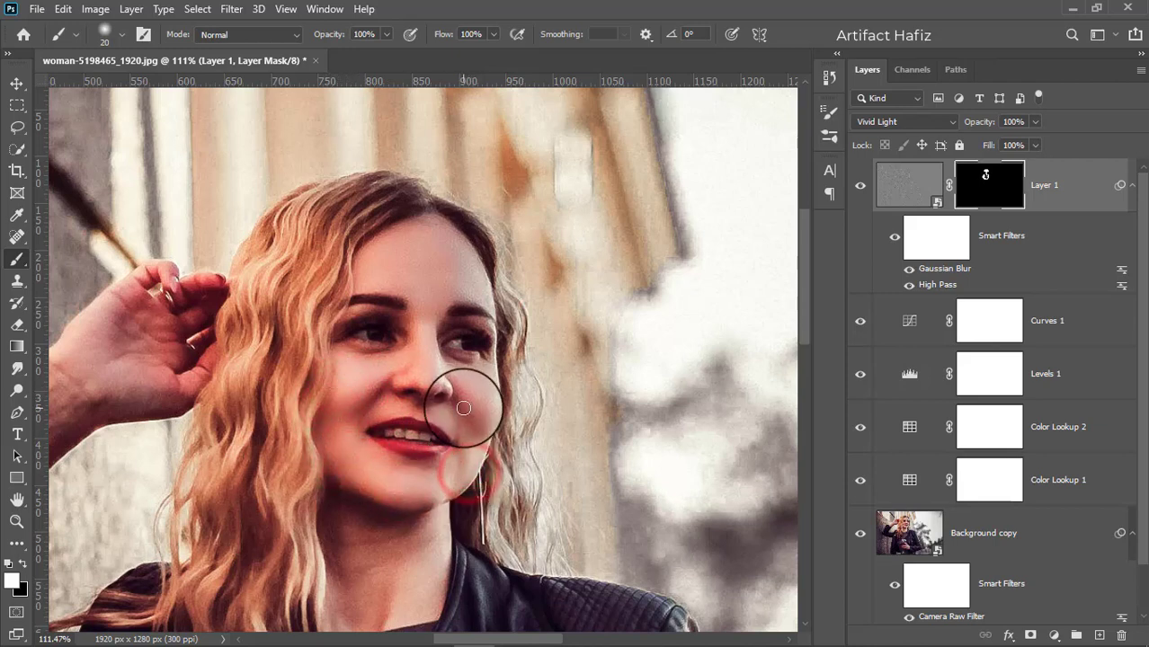
mouse_move(463, 408)
left_mouse_down()
mouse_move(467, 454)
mouse_move(477, 406)
left_mouse_up()
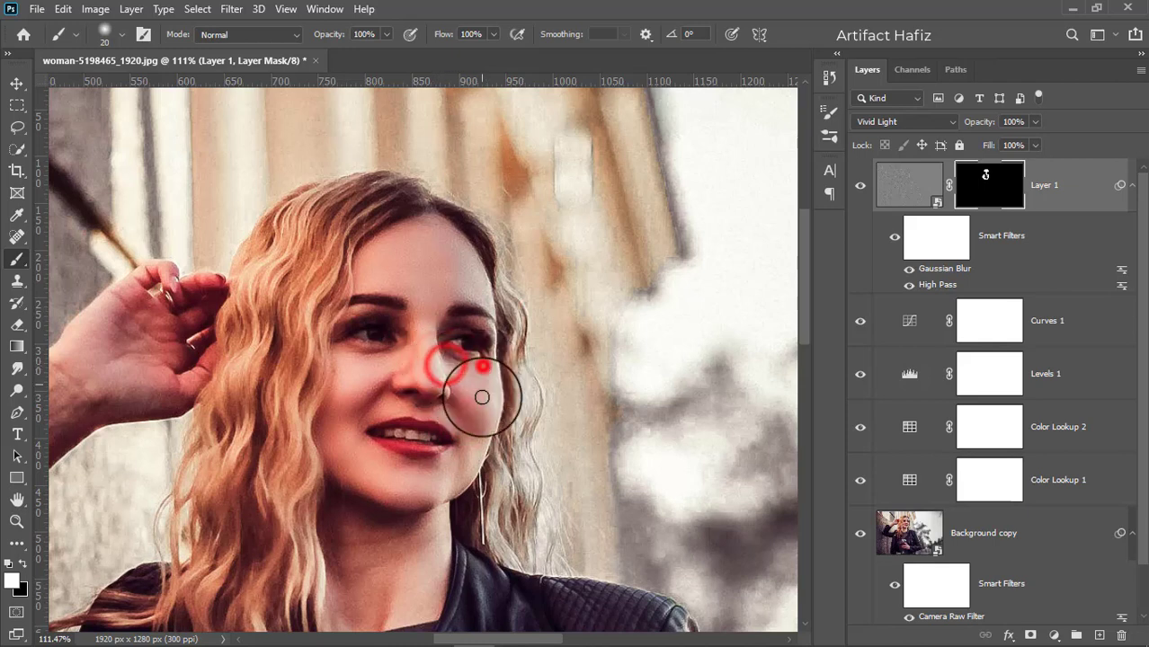
left_click(339, 344)
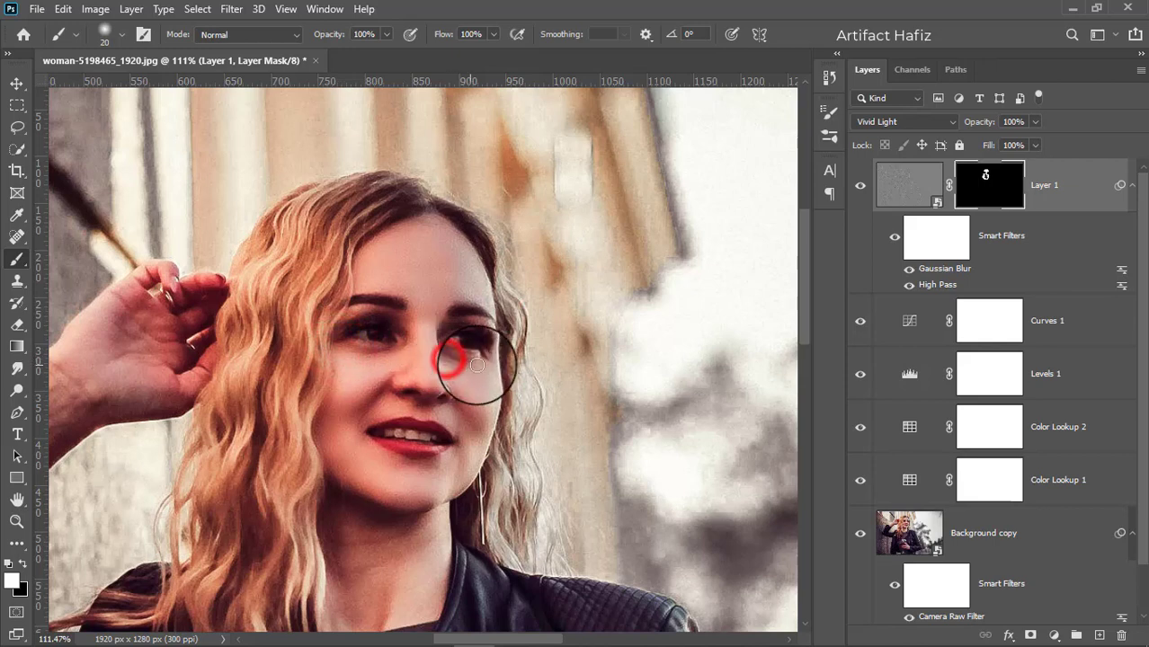
left_click_drag(476, 364, 482, 385)
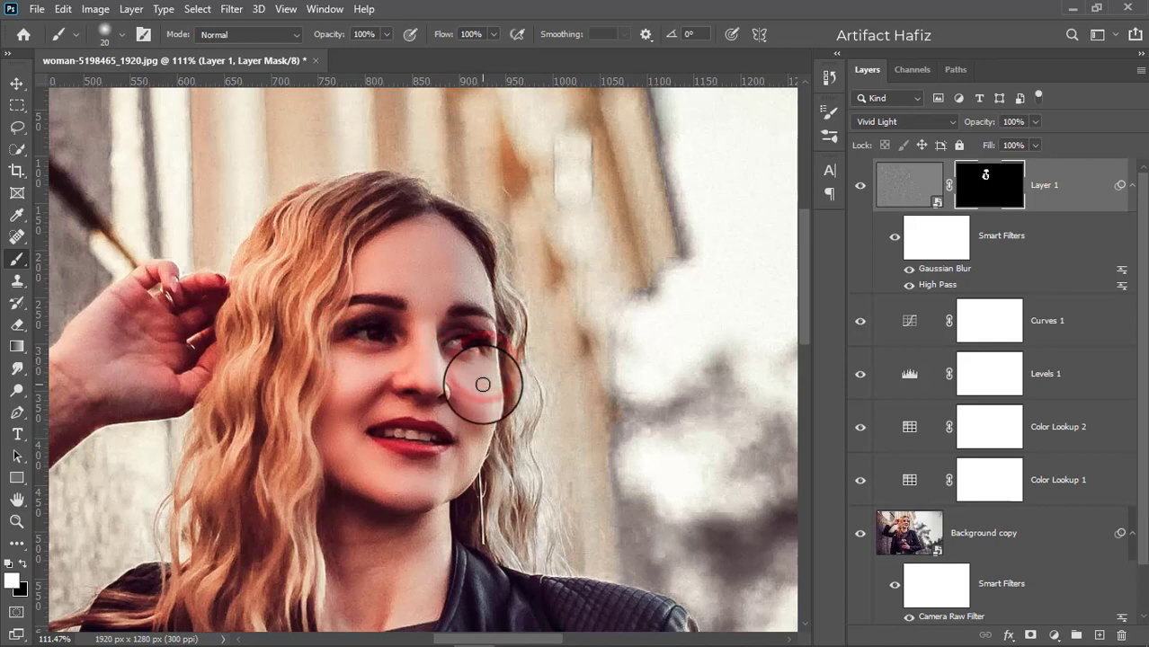
Paint white on the same mask over the neck and upper chest skin, enlarging the brush to 45 px.
left_click_drag(457, 430, 448, 321)
key("bracketright")
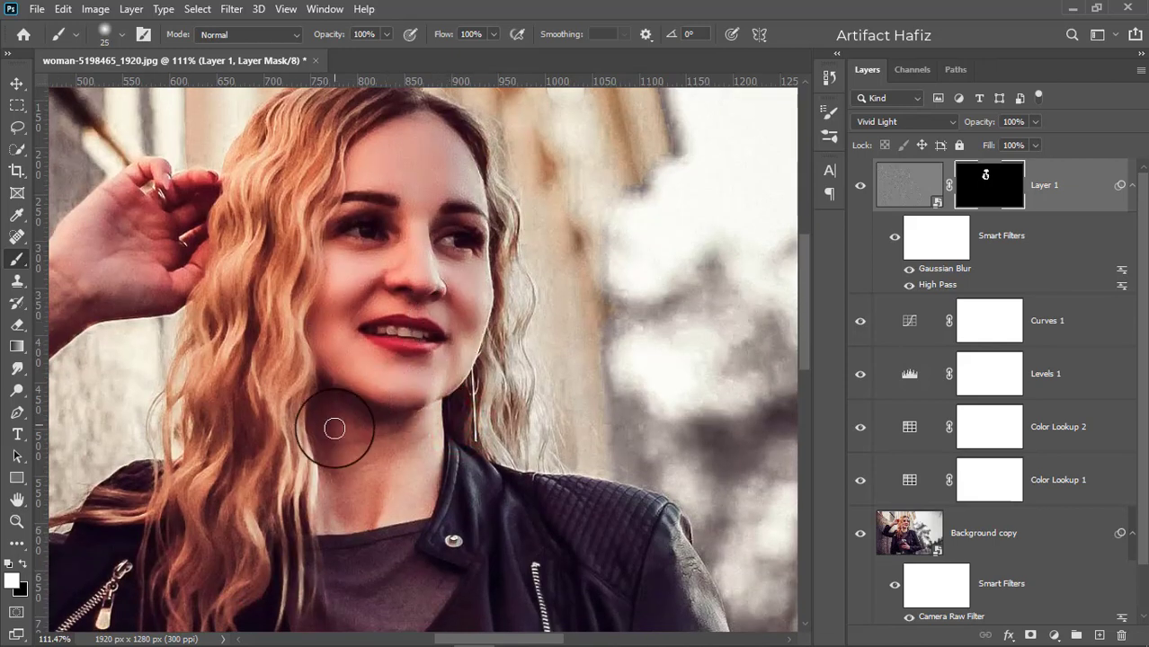
mouse_move(335, 427)
left_mouse_down()
mouse_move(353, 510)
mouse_move(351, 439)
mouse_move(376, 453)
left_mouse_up()
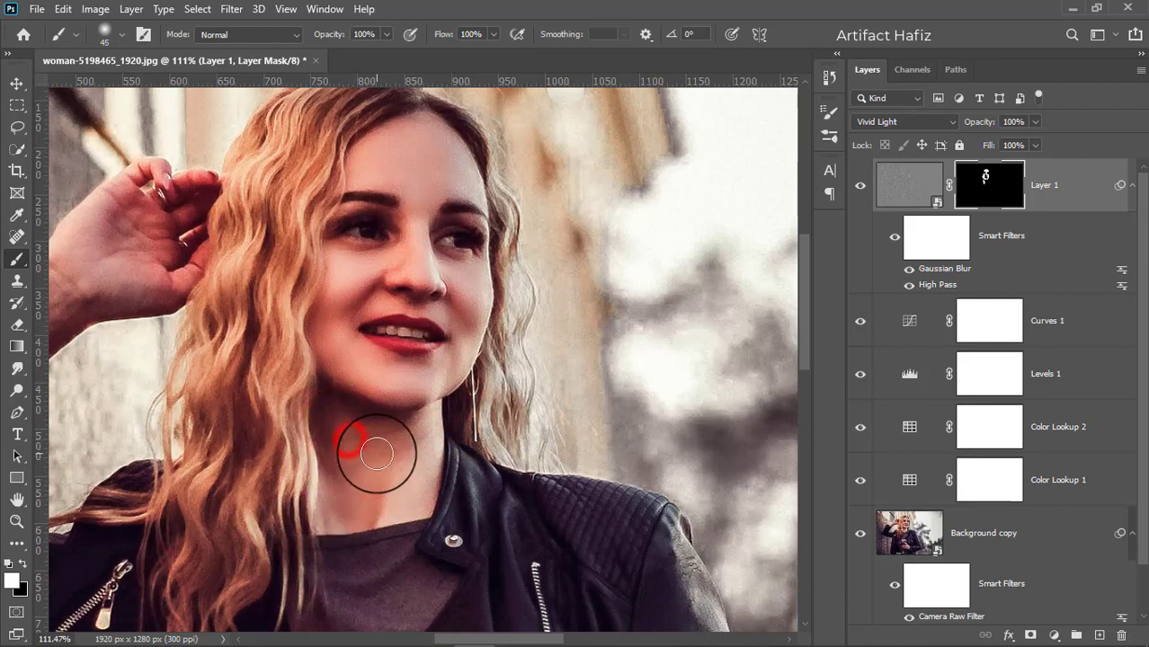
mouse_move(421, 499)
left_mouse_down()
mouse_move(408, 435)
mouse_move(370, 487)
mouse_move(363, 447)
mouse_move(333, 508)
left_mouse_up()
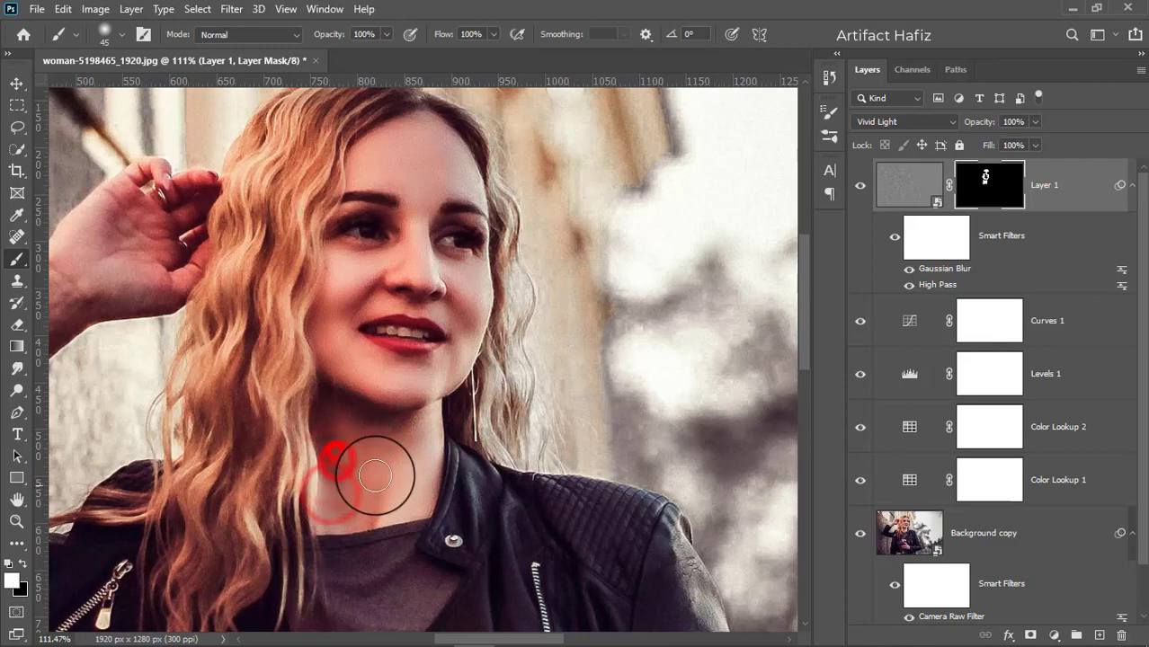
Stamp all visible layers into a new layer above the skin-smoothing layer and convert it for smart filters.
scroll(380, 469, "down", 4)
scroll(416, 432, "down", 2)
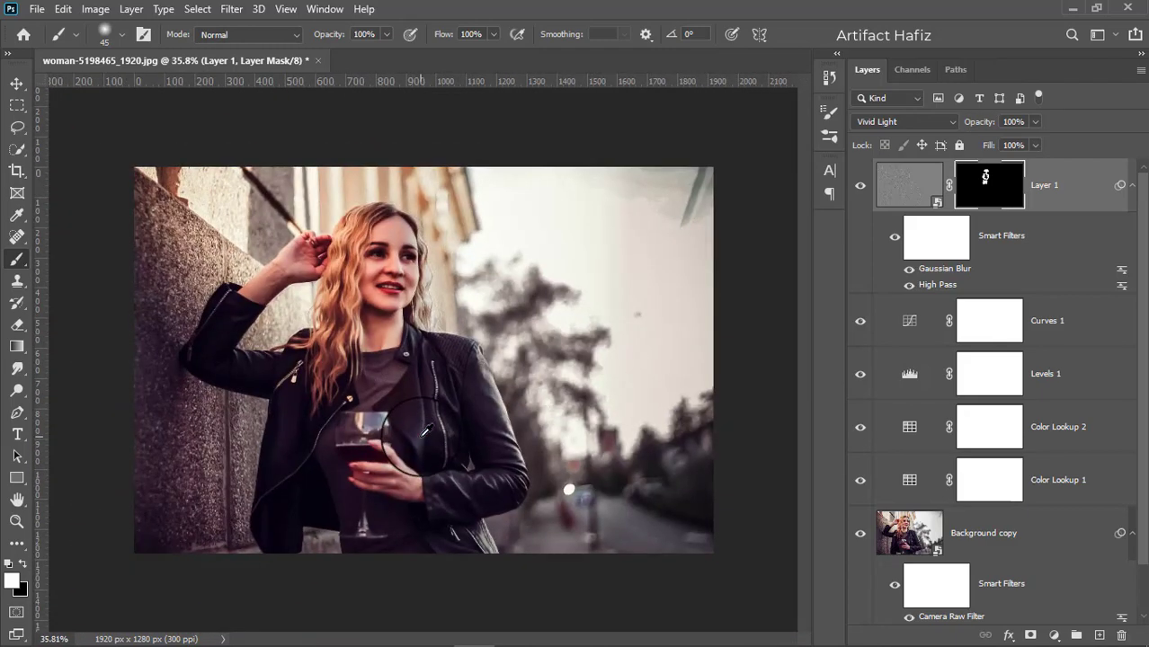
scroll(422, 440, "up", 1)
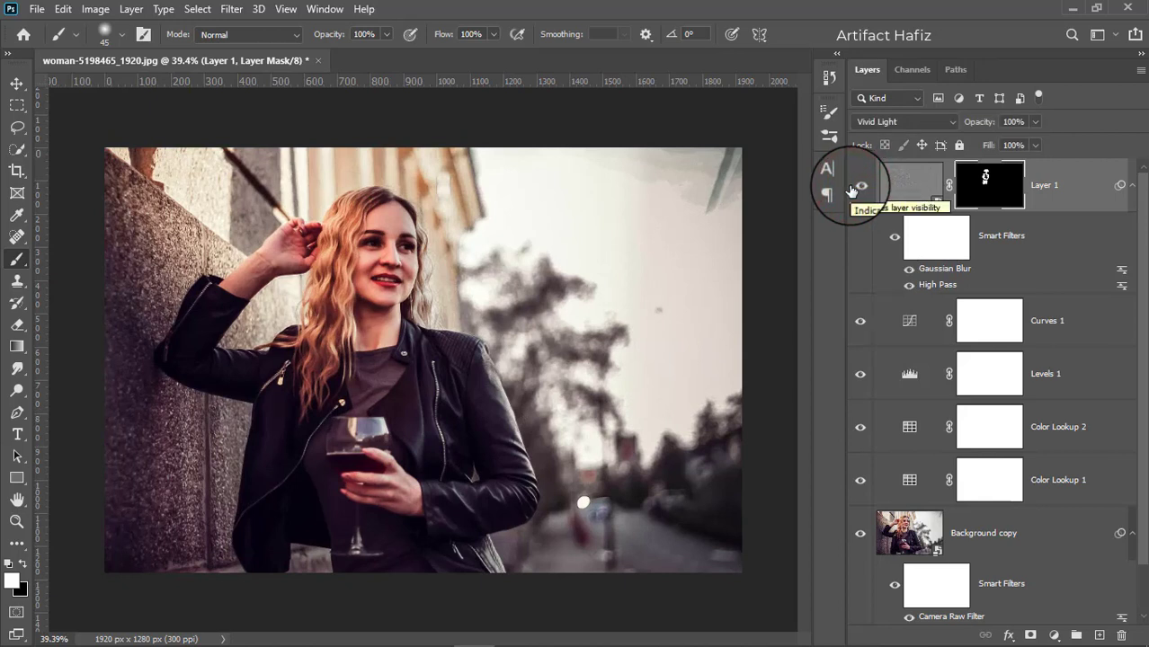
left_click(1056, 197)
key("ctrl+alt+shift+e")
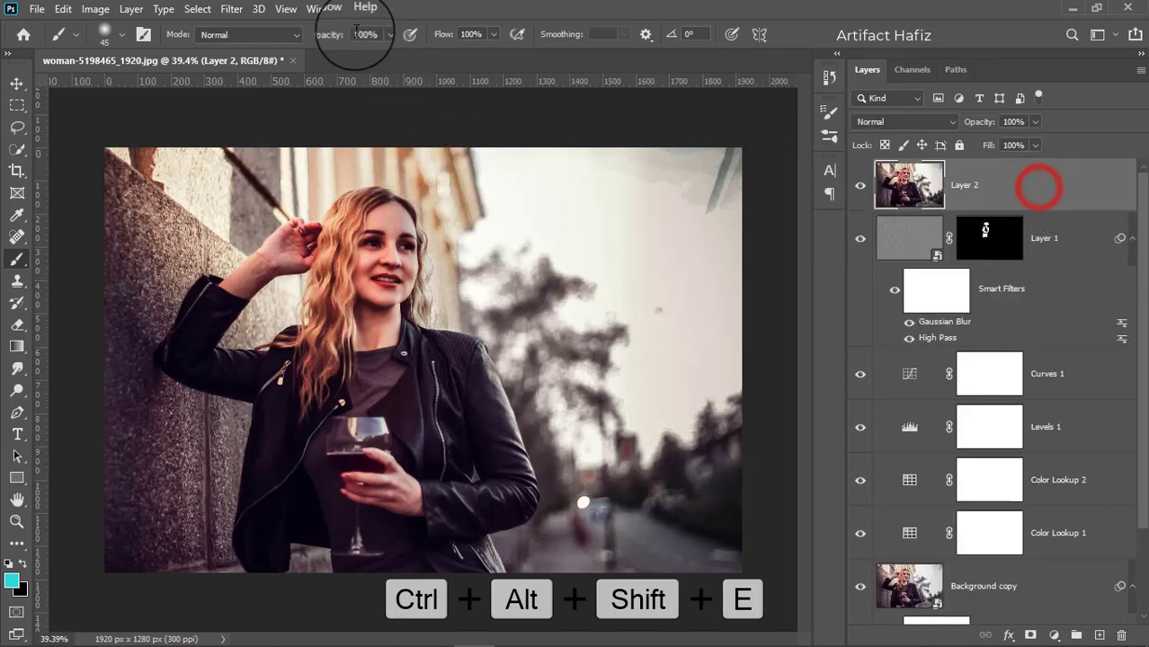
left_click(231, 9)
left_click(248, 63)
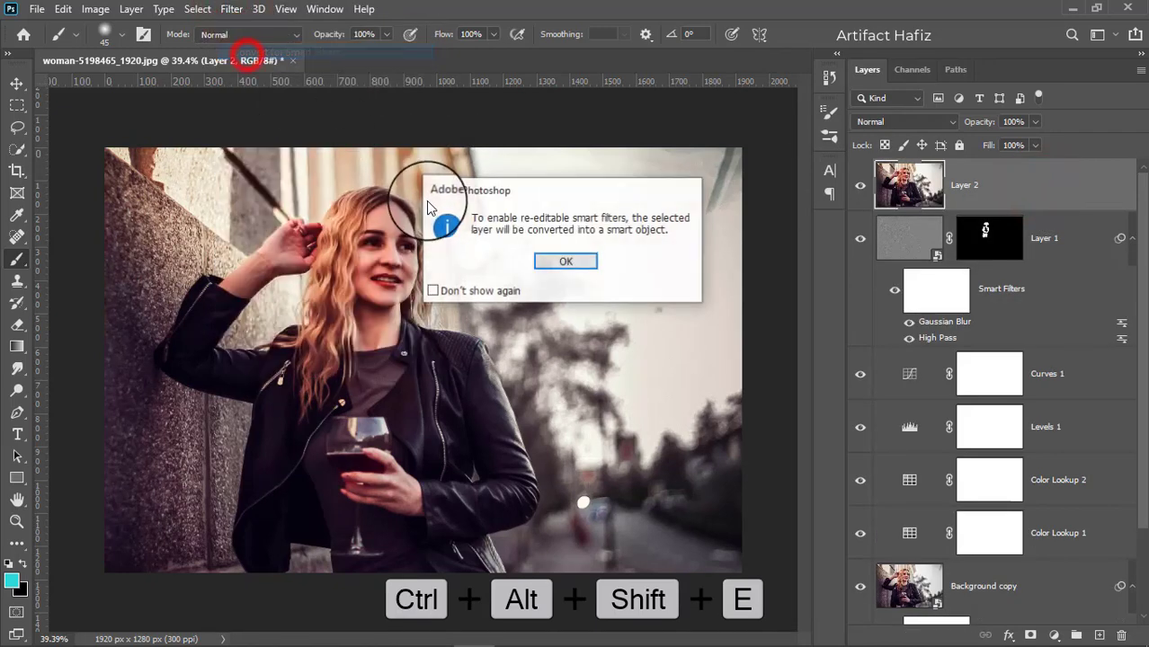
left_click(562, 259)
Open the Camera Raw Filter on the stamped layer and set Vibrance -4, Blacks -8, Shadows +10, Highlights -18 and Whites +33.
left_click(230, 9)
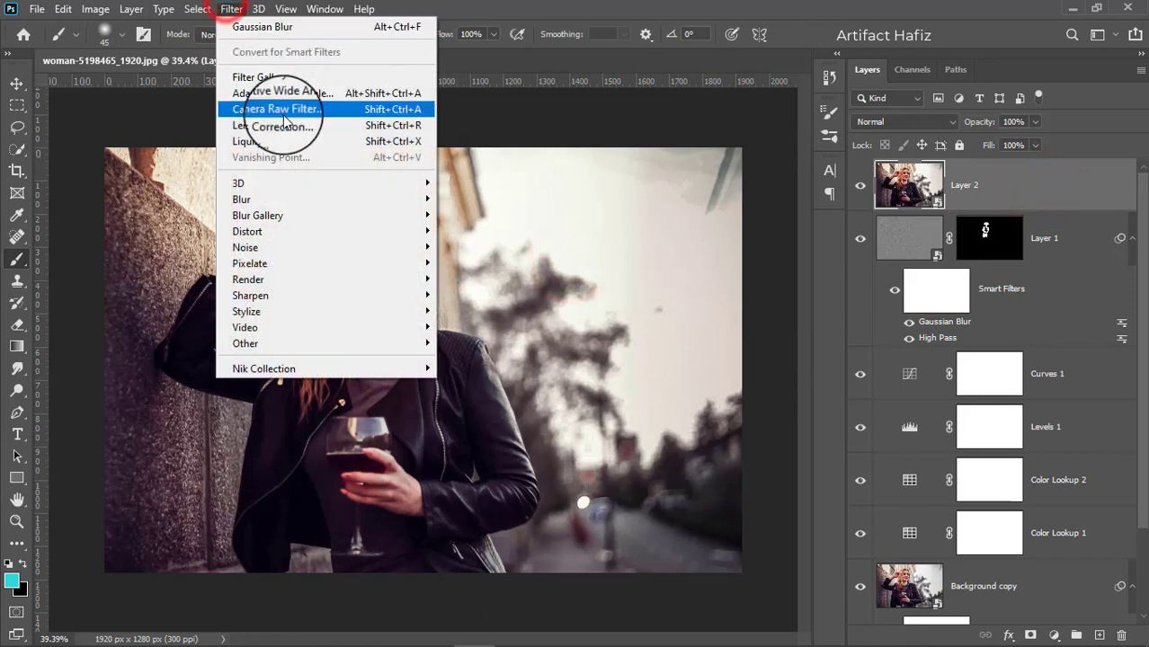
left_click(286, 110)
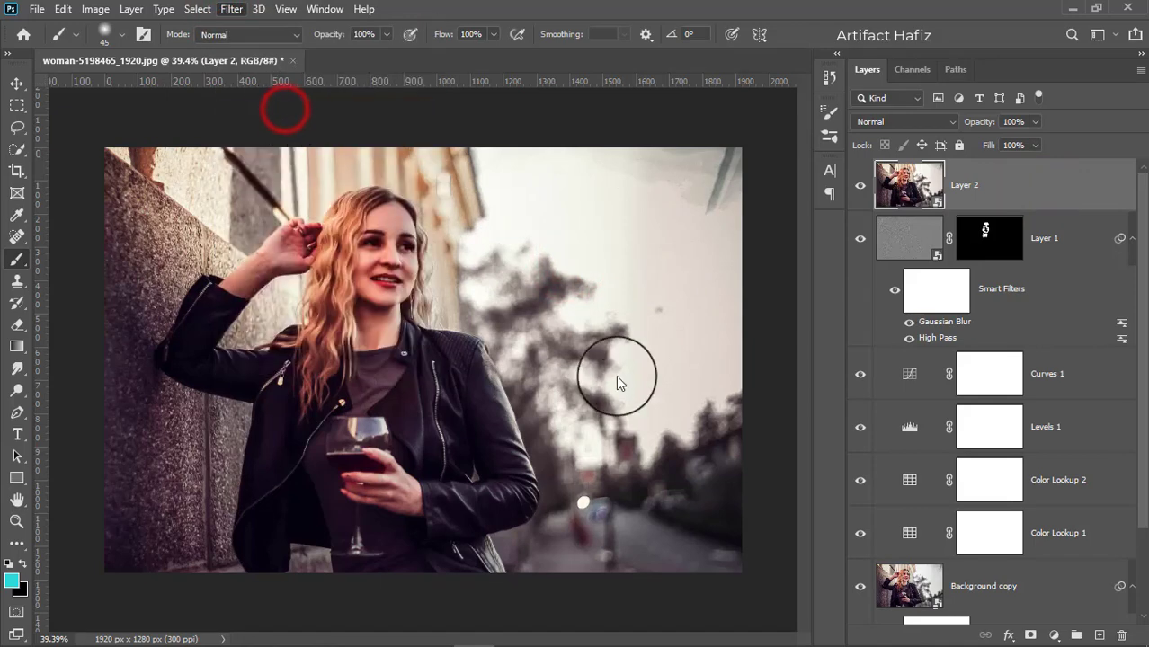
scroll(861, 450, "down", 5)
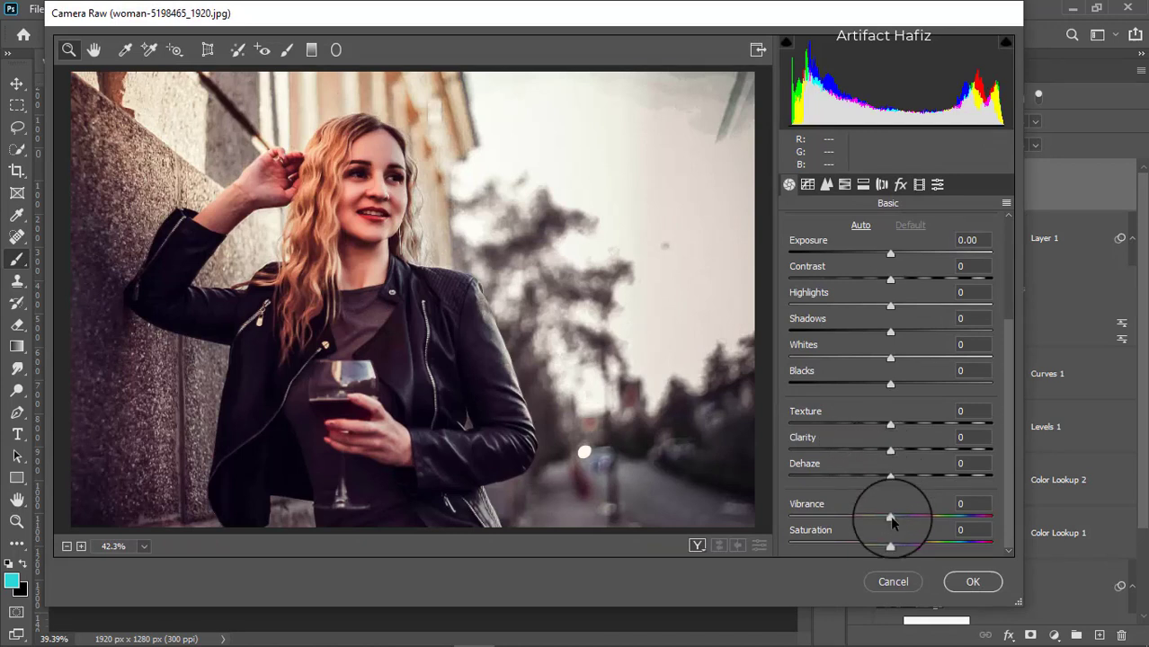
mouse_move(890, 518)
left_mouse_down()
mouse_move(876, 522)
mouse_move(884, 529)
left_mouse_up()
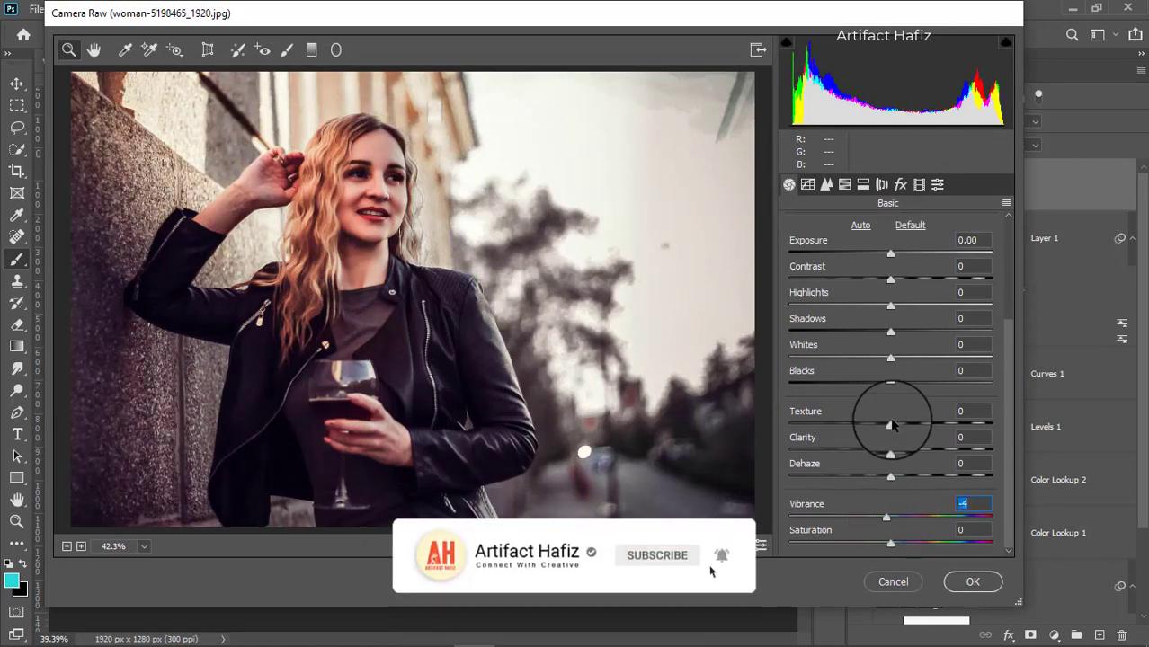
left_click_drag(890, 384, 882, 384)
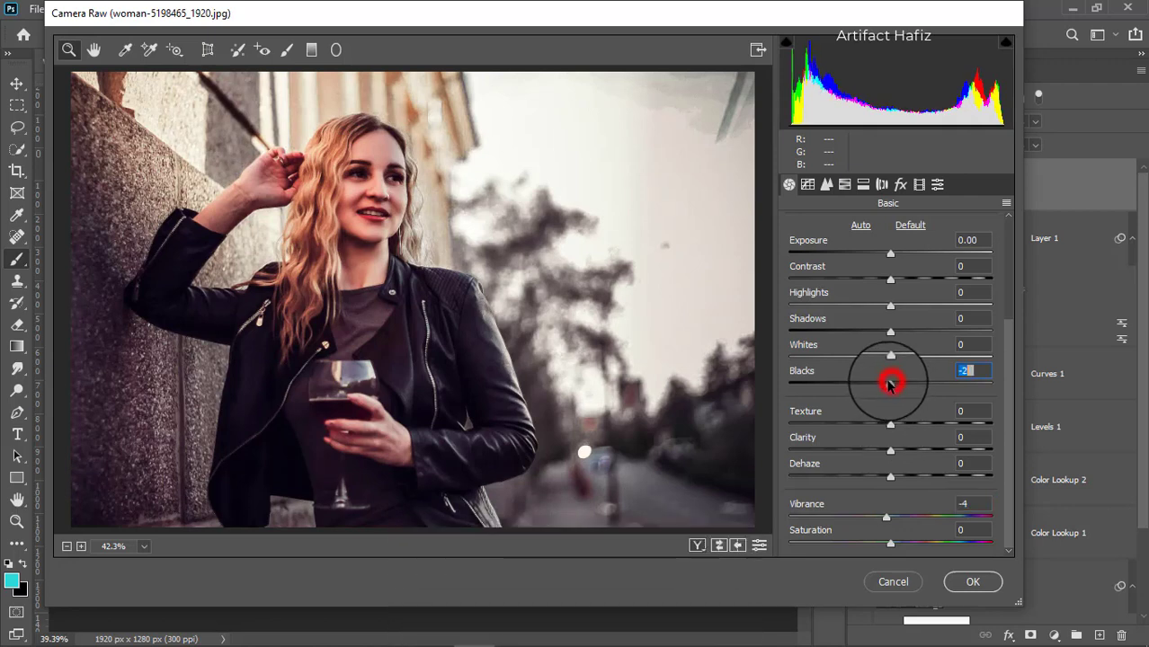
left_click_drag(890, 331, 871, 309)
left_click_drag(890, 357, 920, 360)
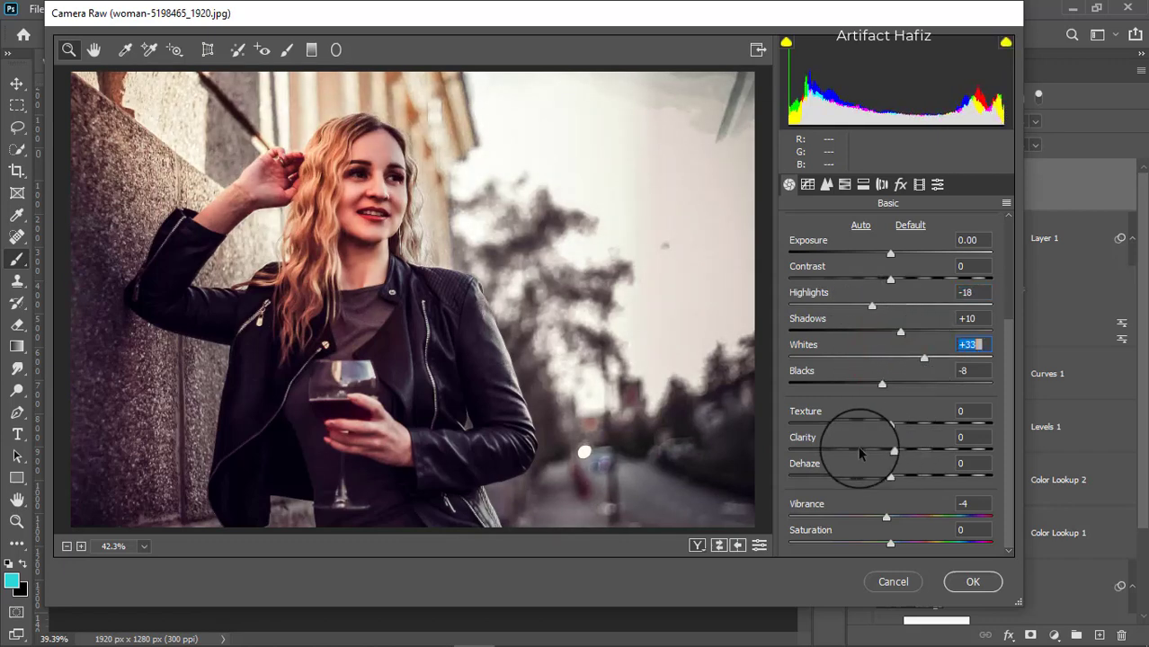
Shape the Blue point curve with black output 18, a shadow point at input 60, output 65 and a midtone anchor, and apply the filter.
left_click(807, 185)
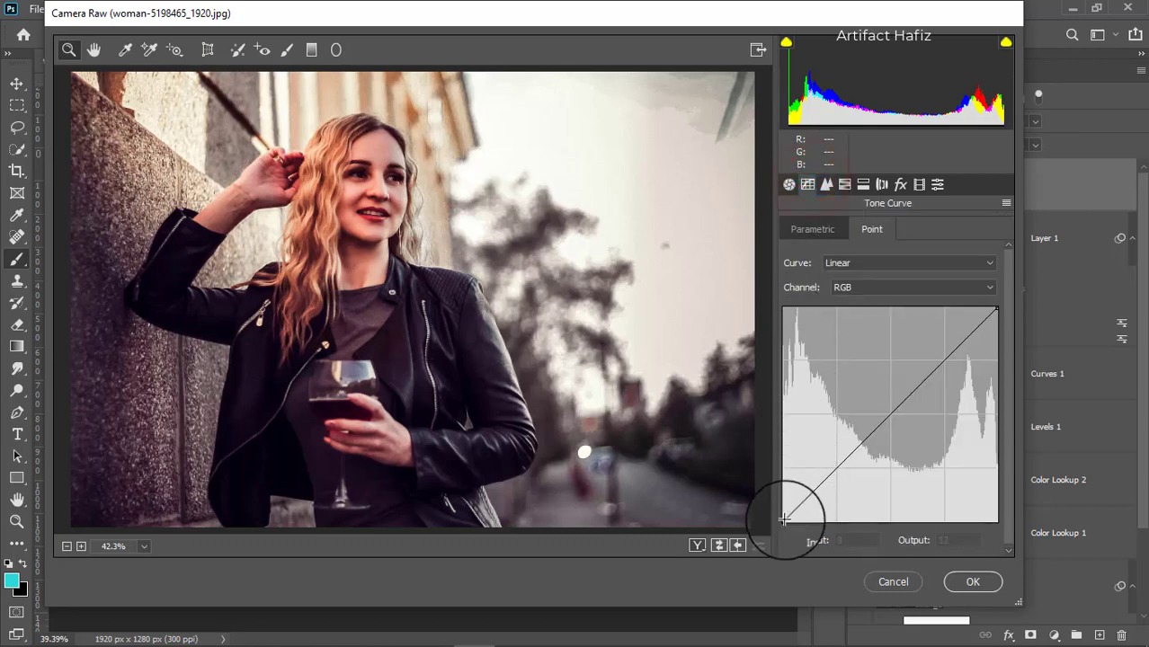
left_click(845, 287)
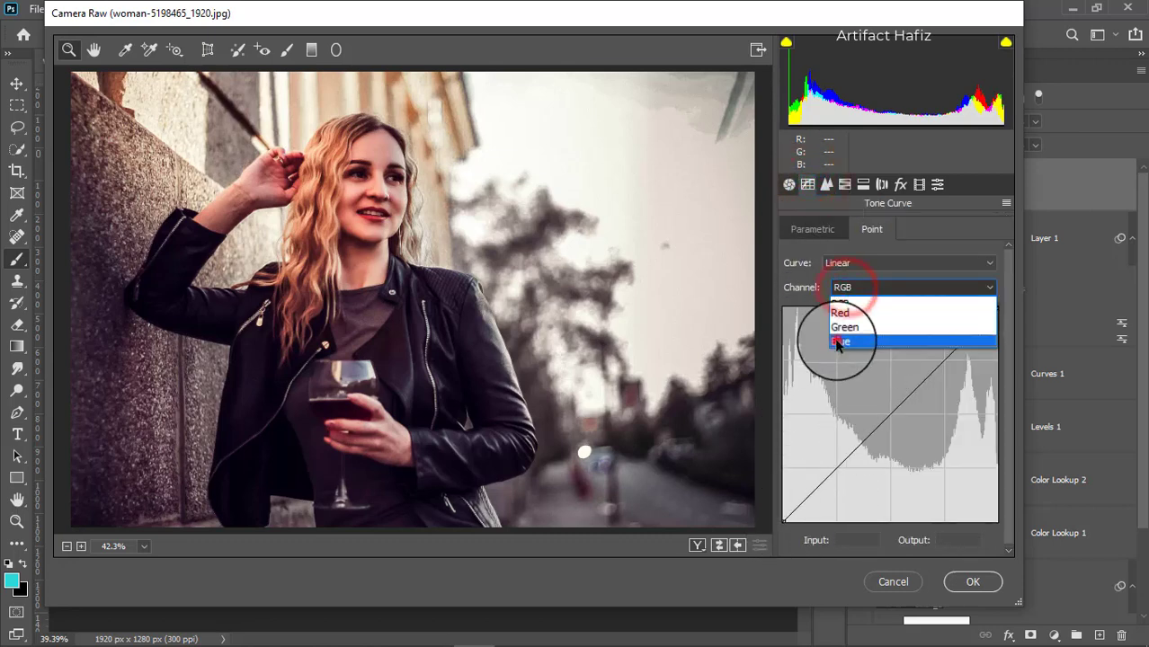
left_click(839, 342)
left_click_drag(785, 523, 772, 510)
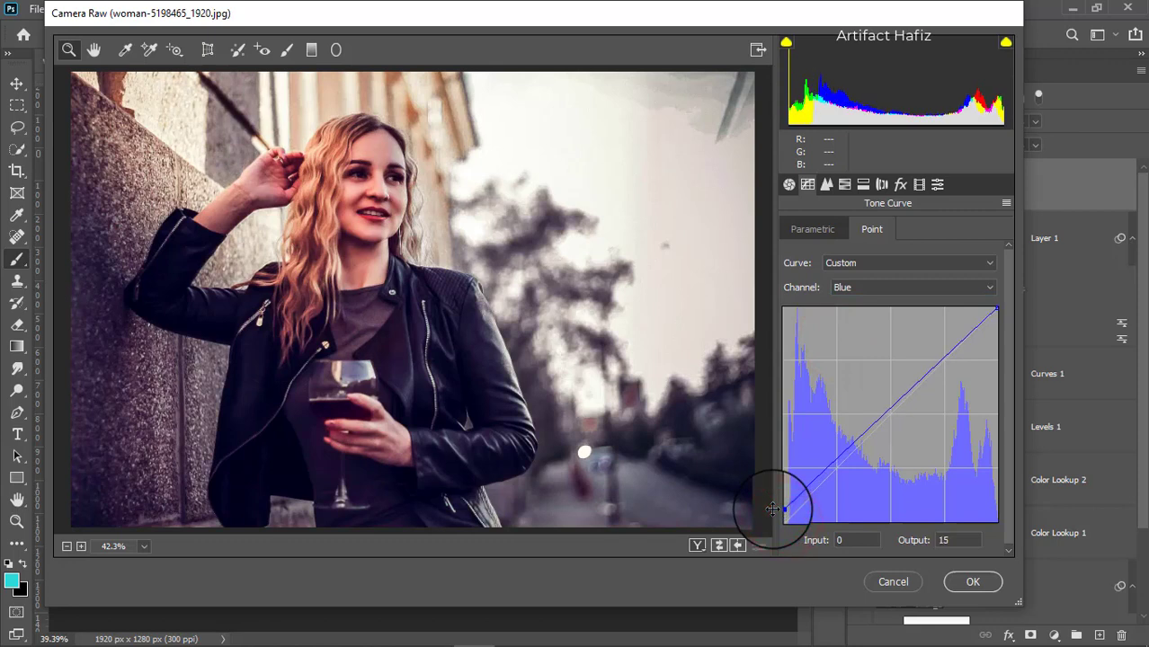
left_click_drag(773, 510, 770, 507)
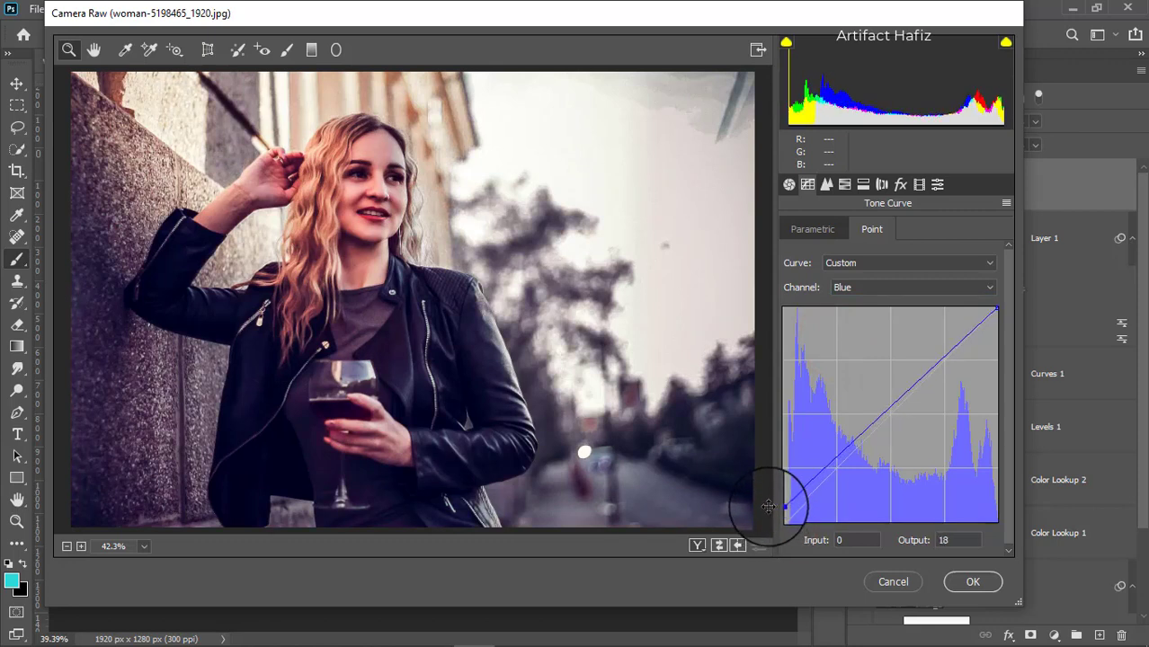
left_click_drag(832, 463, 834, 468)
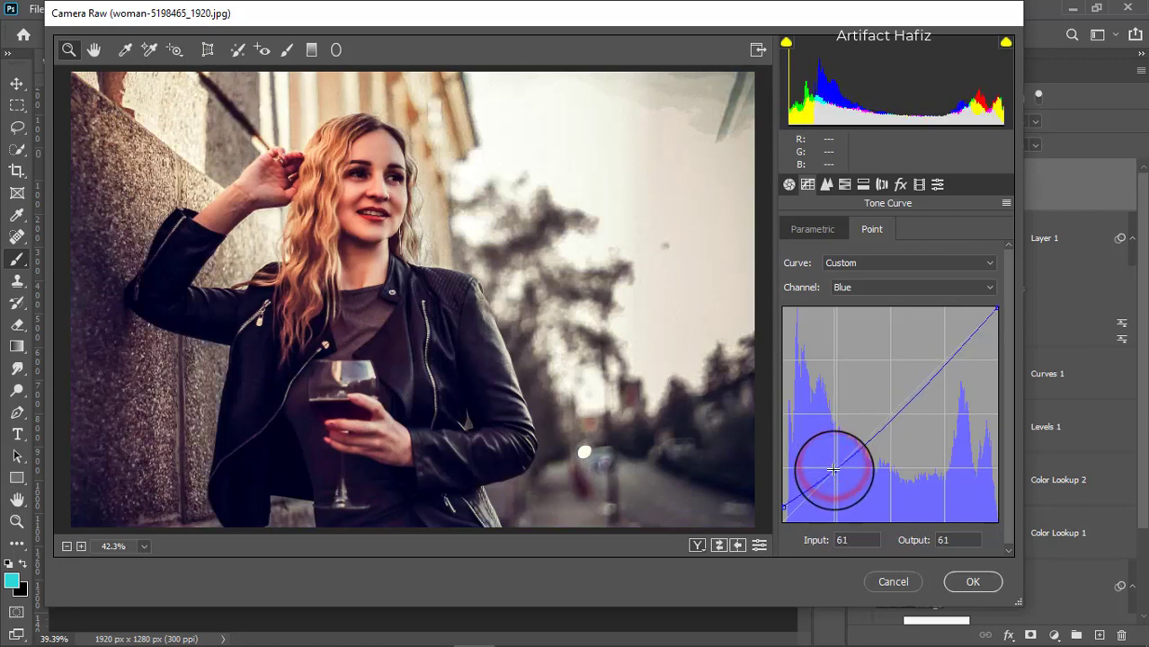
left_click(881, 423)
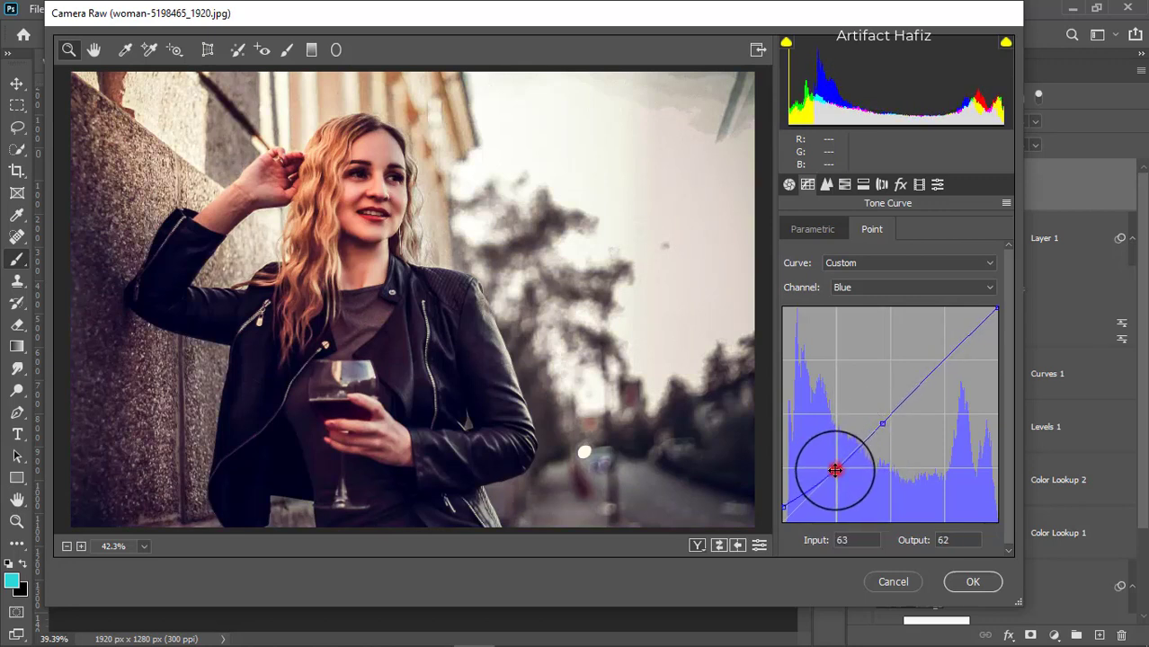
left_click_drag(836, 469, 833, 467)
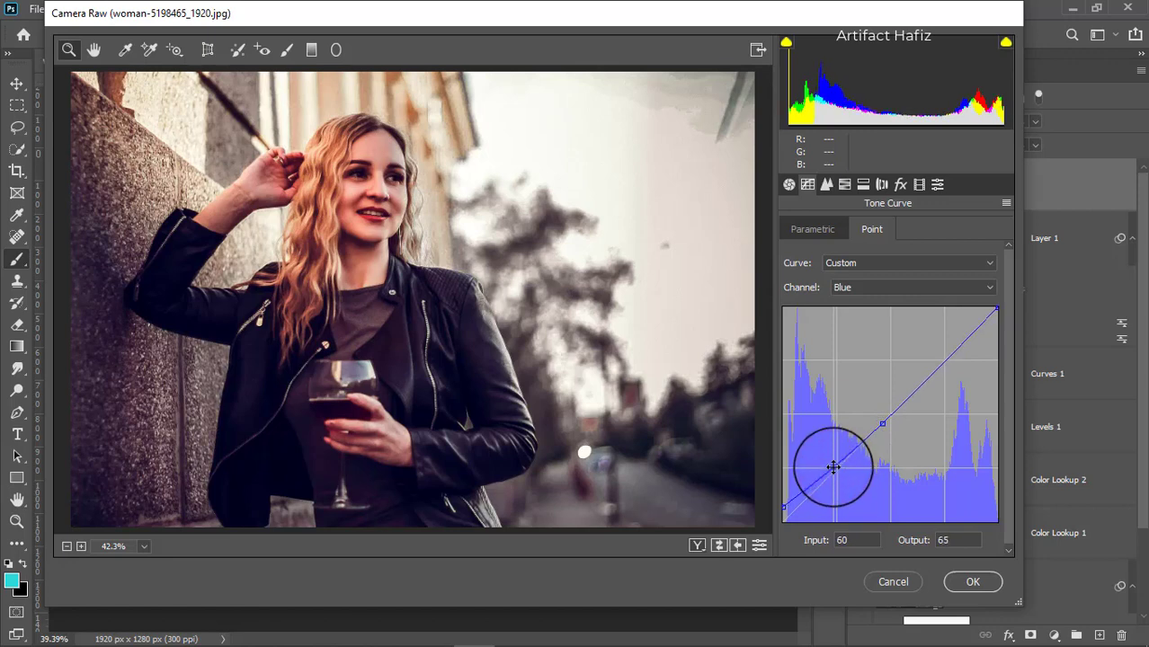
left_click(971, 583)
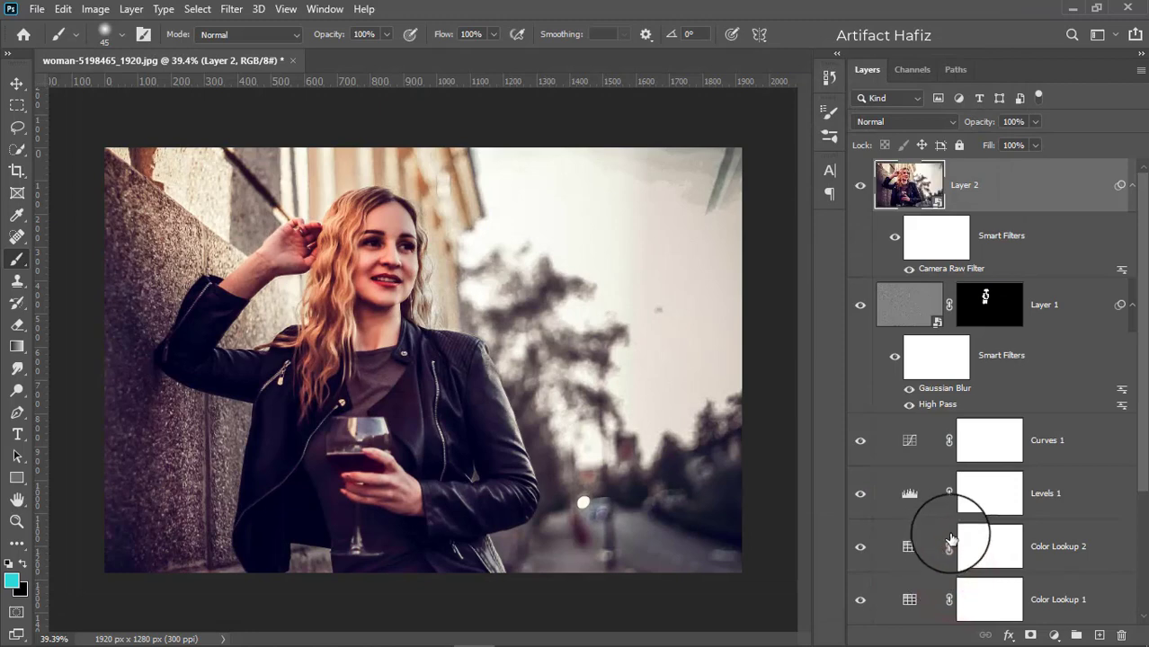
Toggle the visibility of every layer except Background to compare the original photo with the graded portrait.
scroll(980, 524, "down", 2)
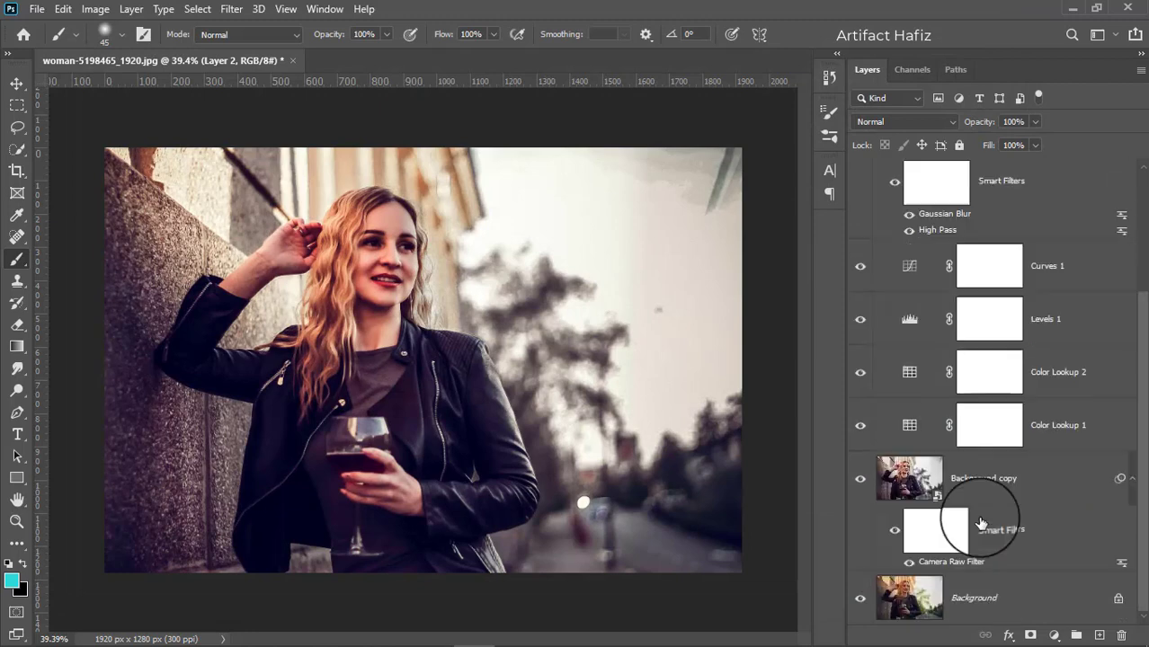
left_click(861, 598, "alt")
left_click(861, 598, "alt")
left_click(862, 598, "alt")
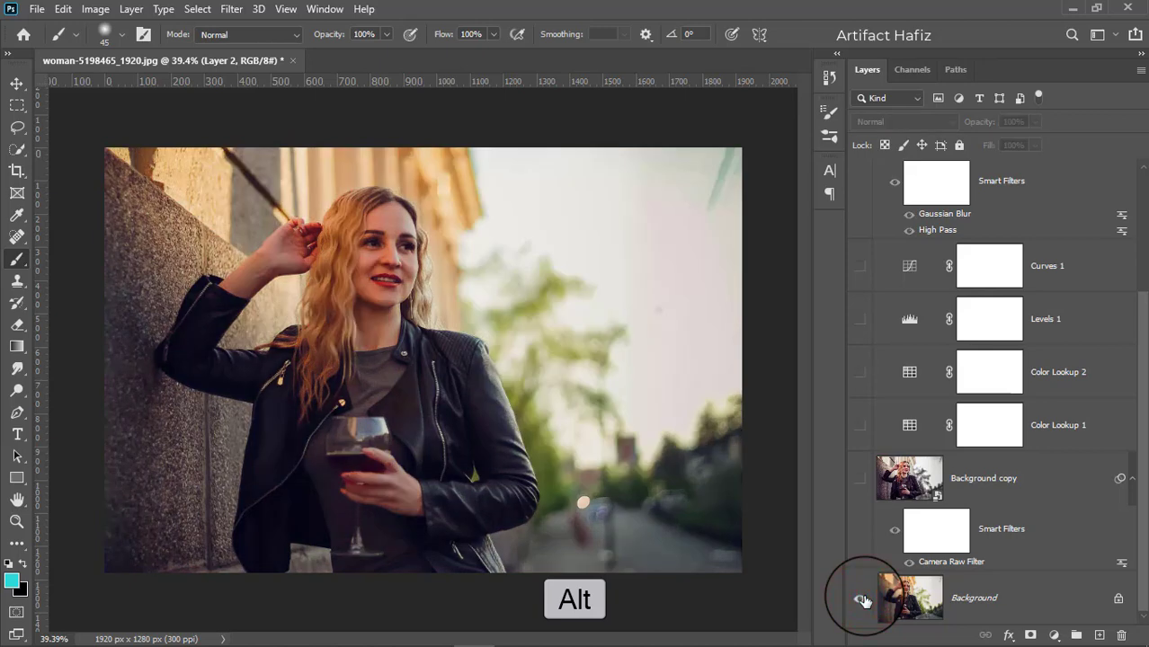
left_click(861, 597, "alt")
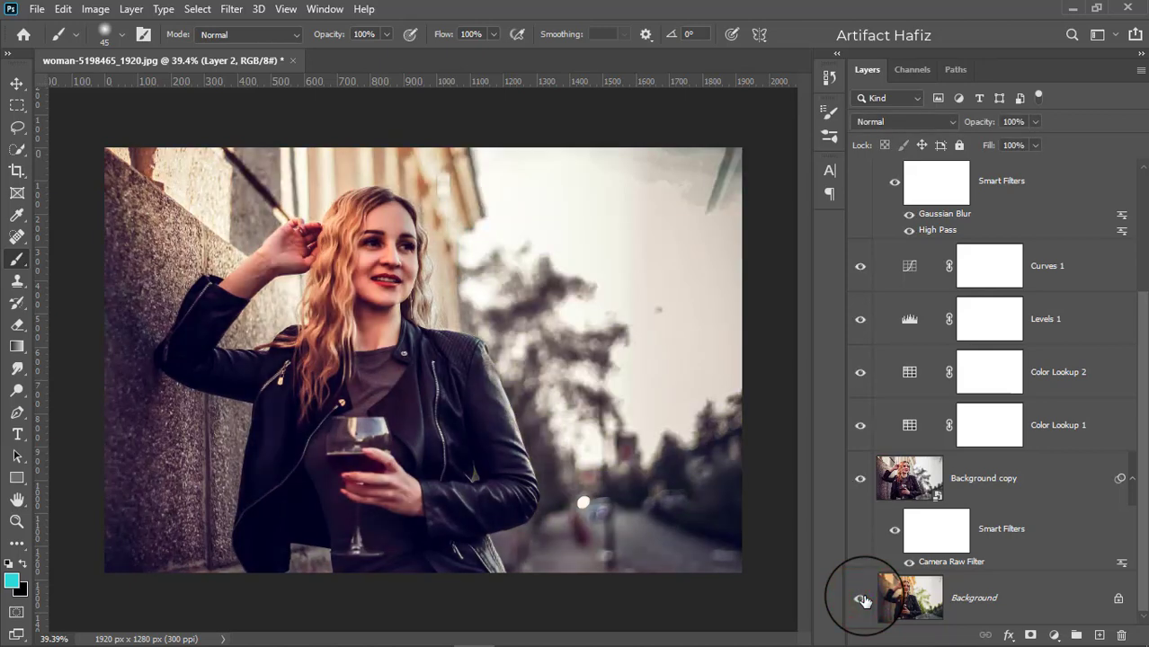
left_click(861, 598, "alt")
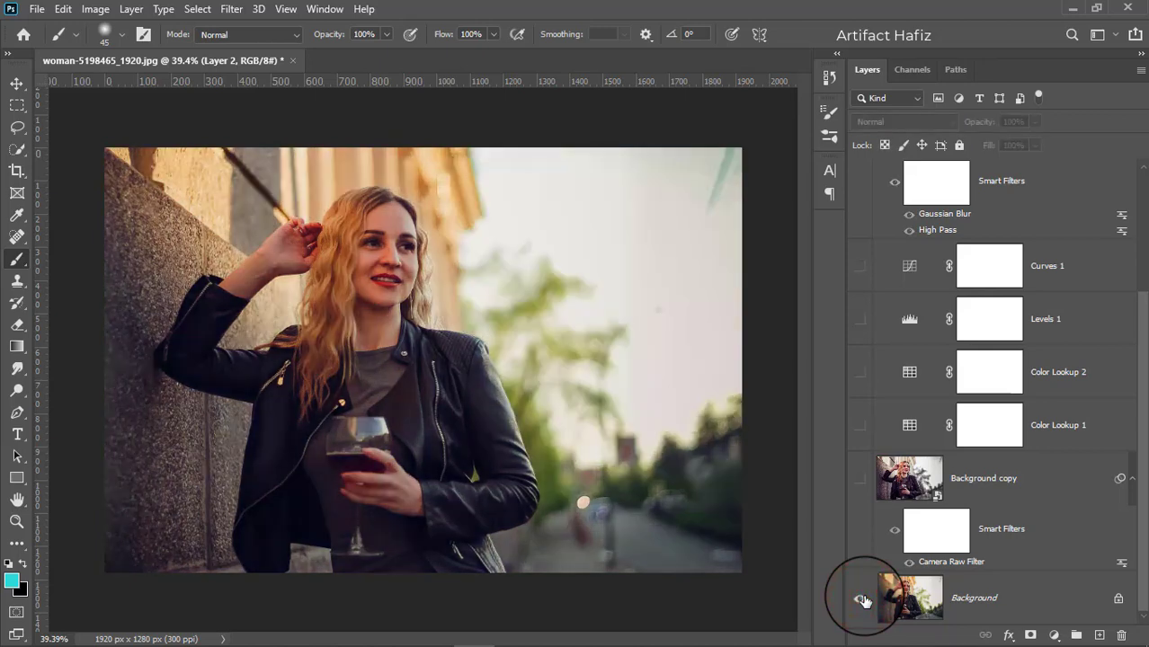